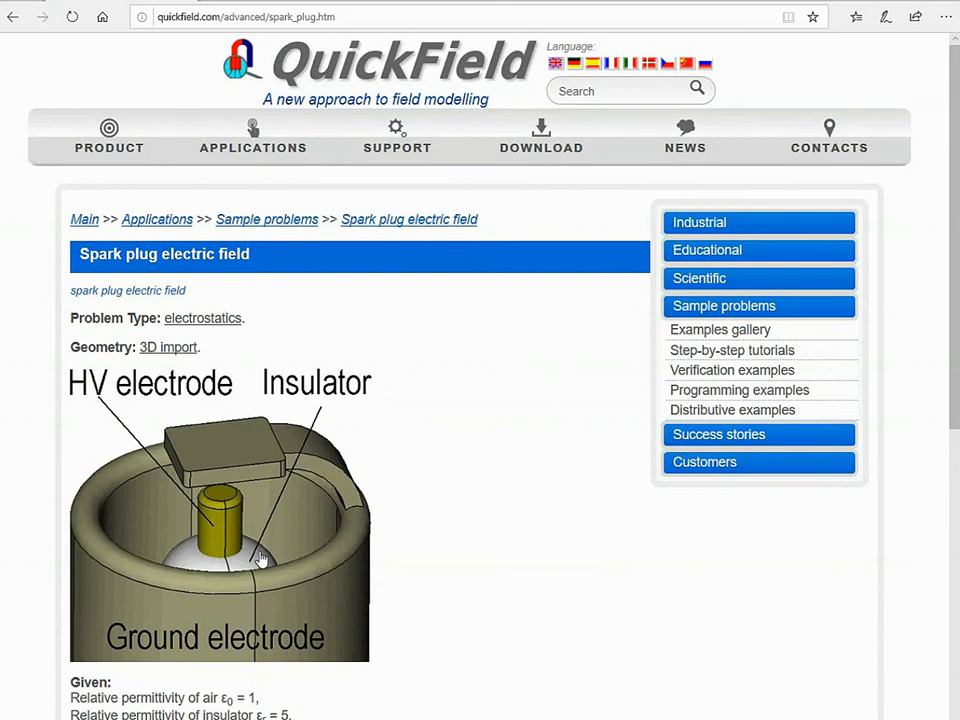
# Download the spark plug simulation files from the sample problem page, open the archive and open spark_plug.FCStd in FreeCAD.
pyautogui.scroll(-1, 260, 558)
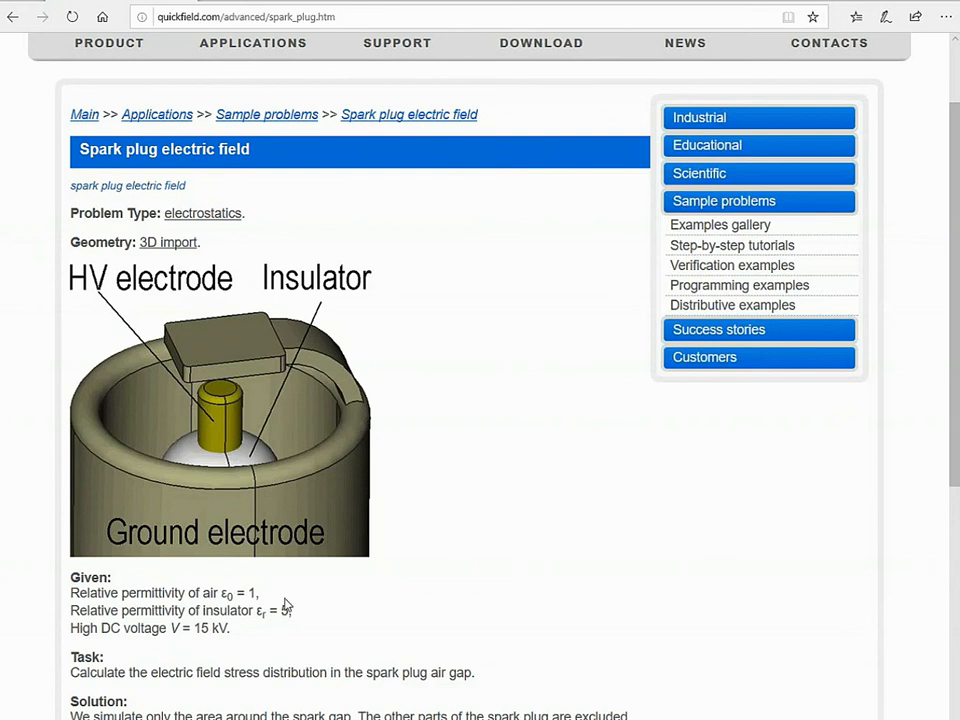
pyautogui.scroll(-4, 285, 605)
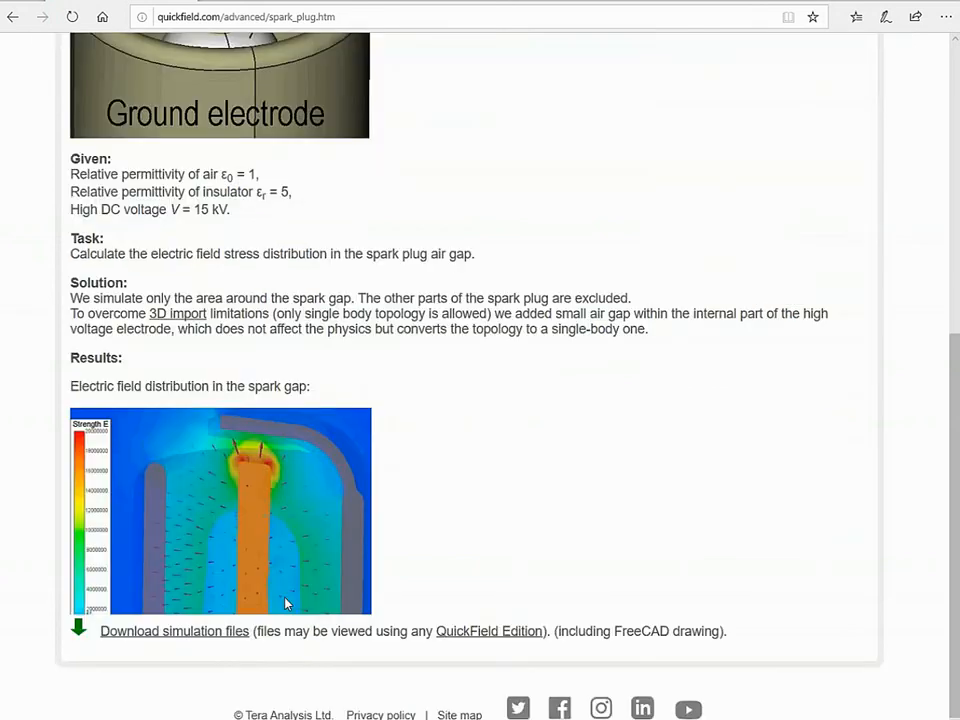
pyautogui.click(222, 638)
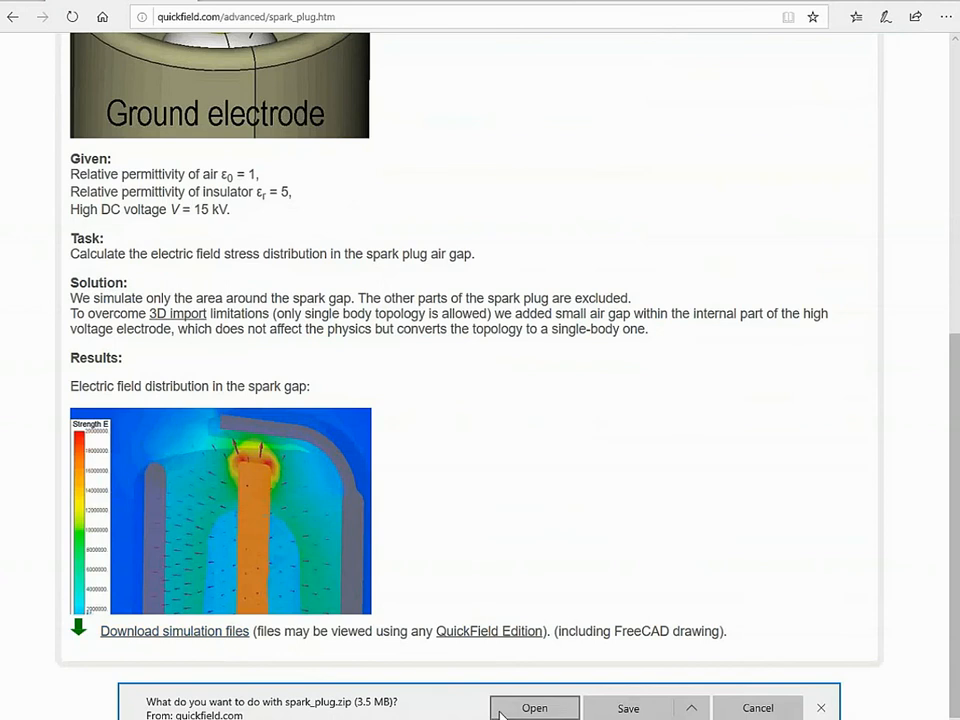
pyautogui.click(500, 710)
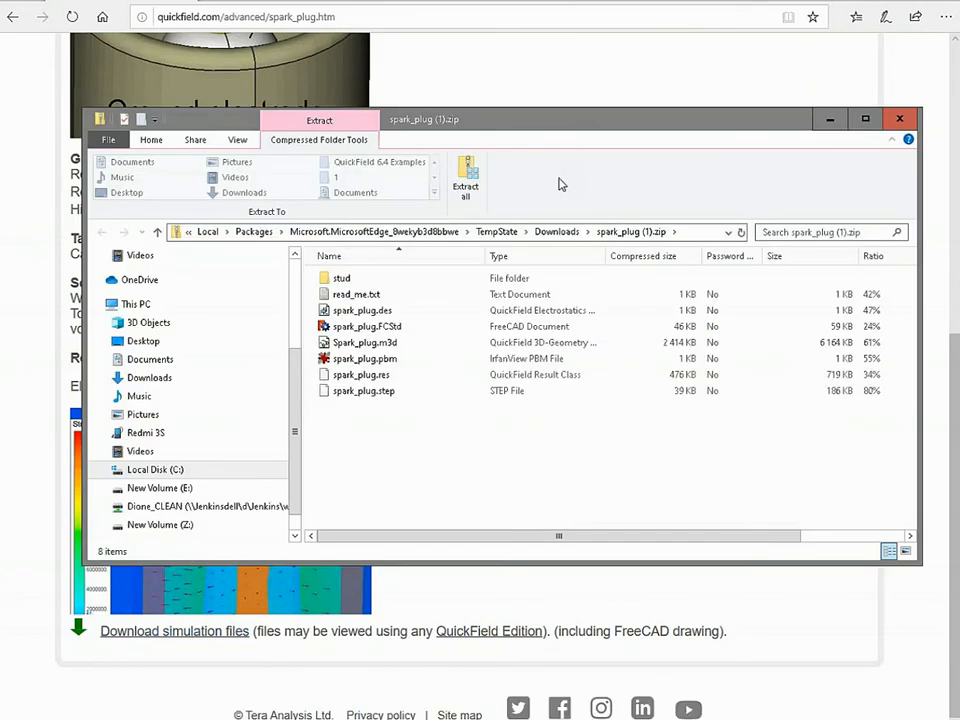
pyautogui.click(375, 331)
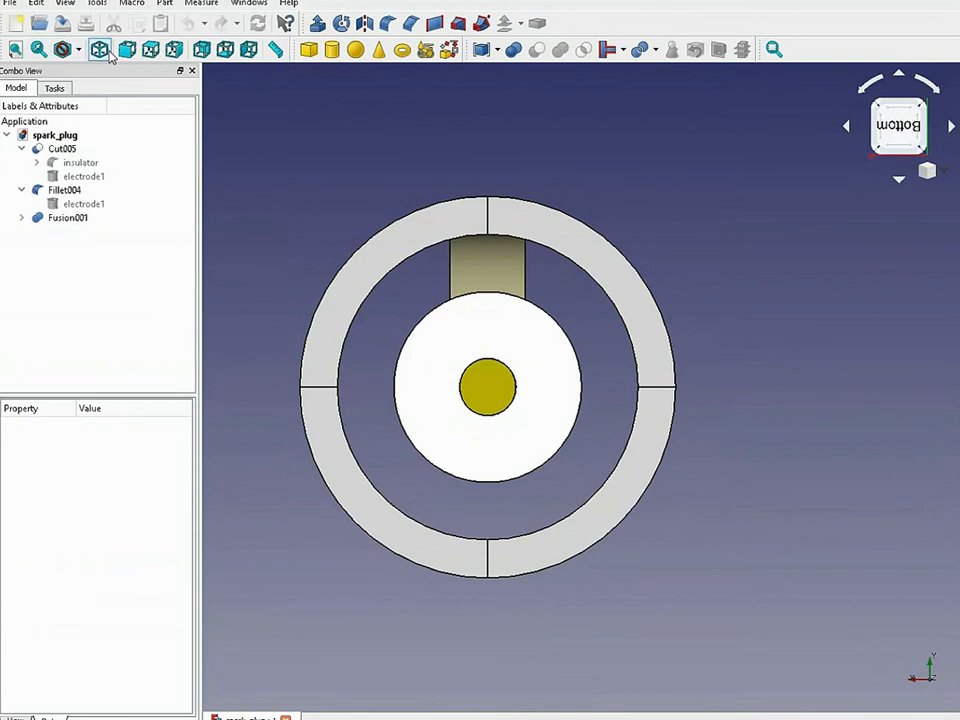
# Examine the spark plug in isometric view and from below, highlighting the ground electrode, high-voltage electrode and insulator bodies in turn.
pyautogui.click(15, 49)
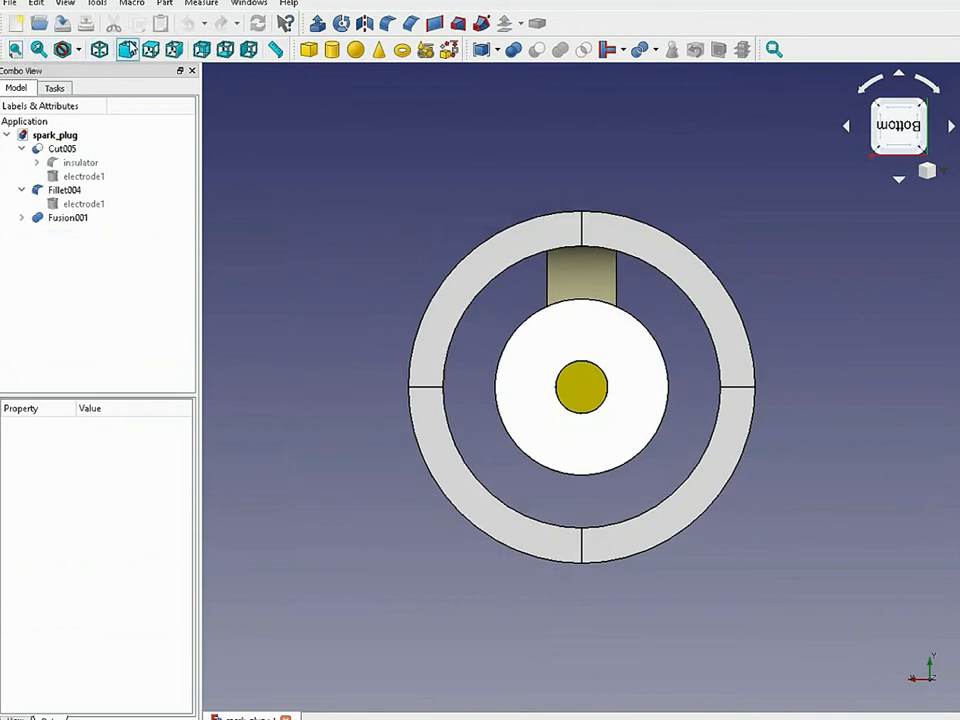
pyautogui.click(99, 49)
pyautogui.click(66, 217)
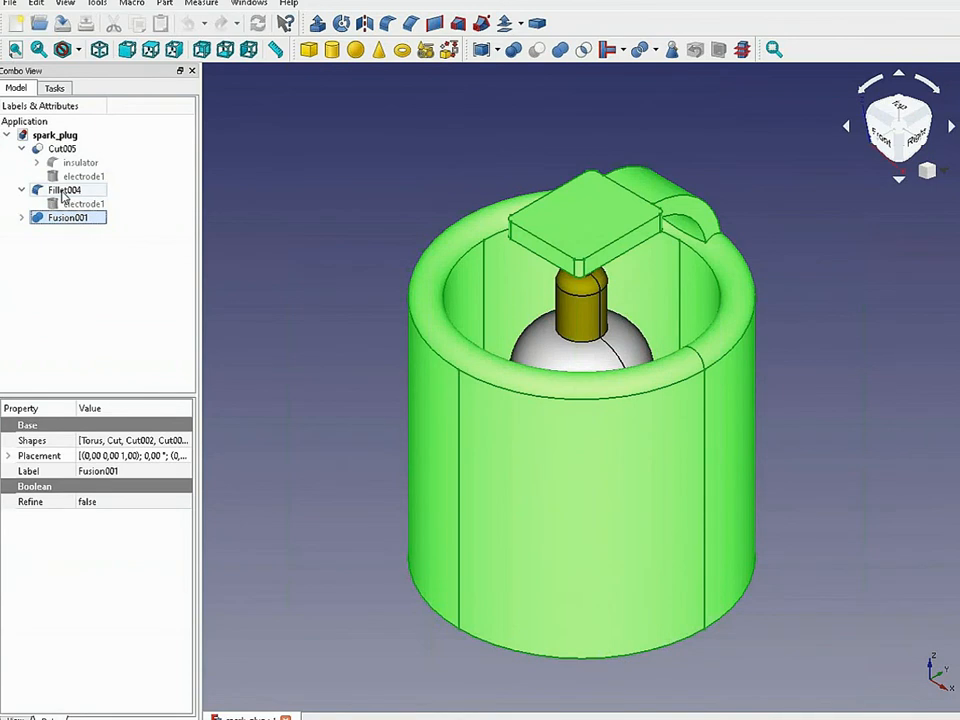
pyautogui.click(64, 192)
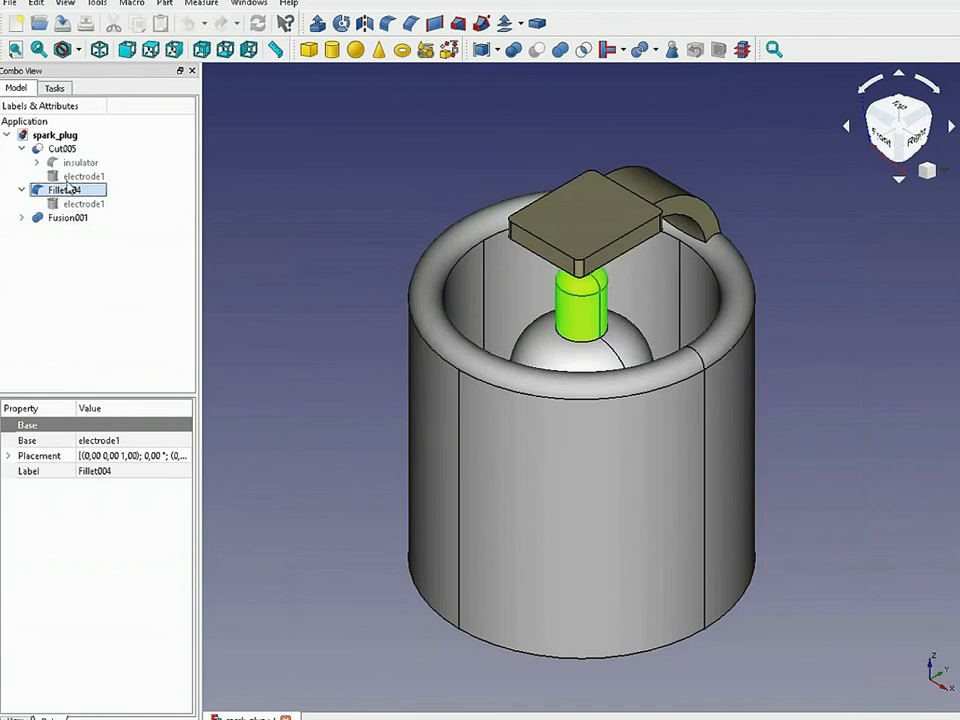
pyautogui.click(63, 150)
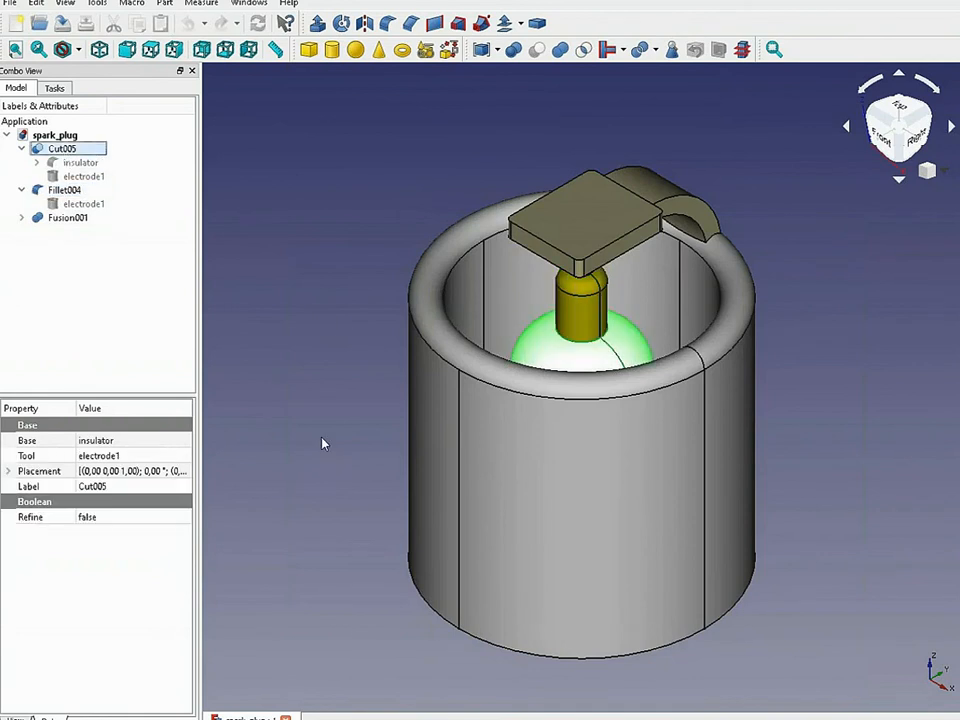
pyautogui.moveTo(360, 221); pyautogui.dragTo(595, 179)
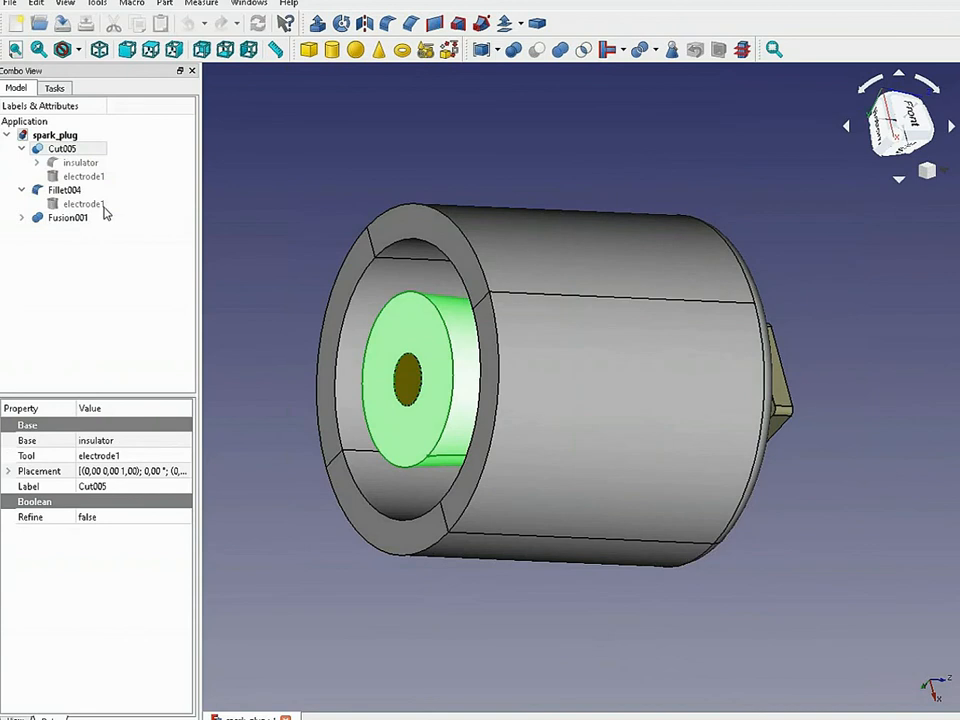
# Export the Cut005, Fillet004 and Fusion001 bodies together to the Documents folder as spark_plug.step, in STEP with colors format.
pyautogui.keyDown('ctrl'); pyautogui.click(65, 190); pyautogui.keyUp('ctrl')
pyautogui.keyDown('ctrl'); pyautogui.click(72, 218); pyautogui.keyUp('ctrl')
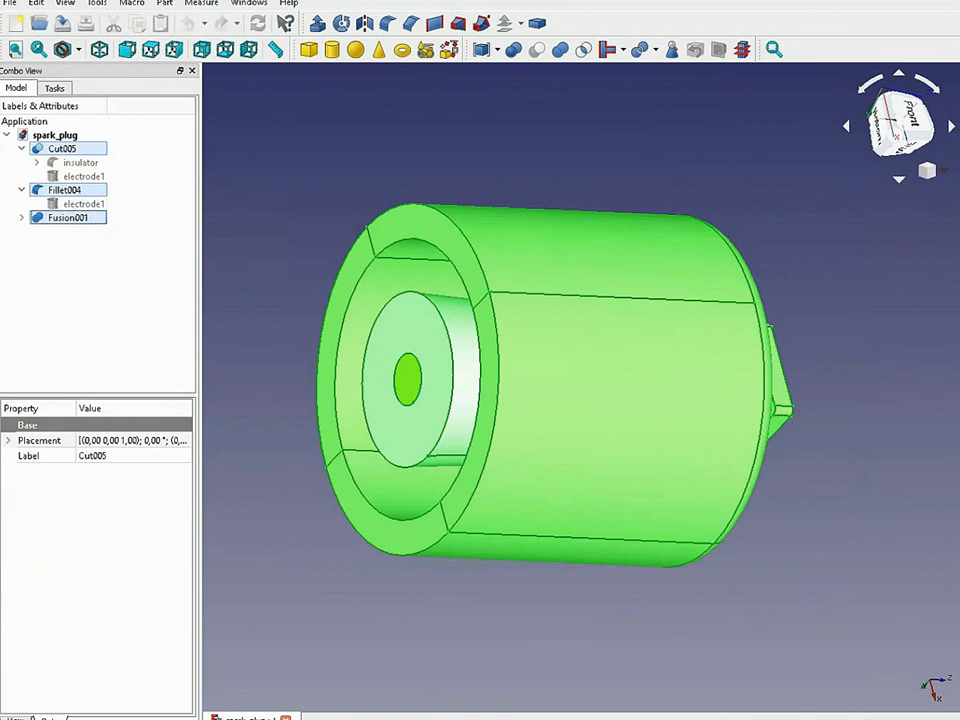
pyautogui.click(10, 3)
pyautogui.click(81, 192)
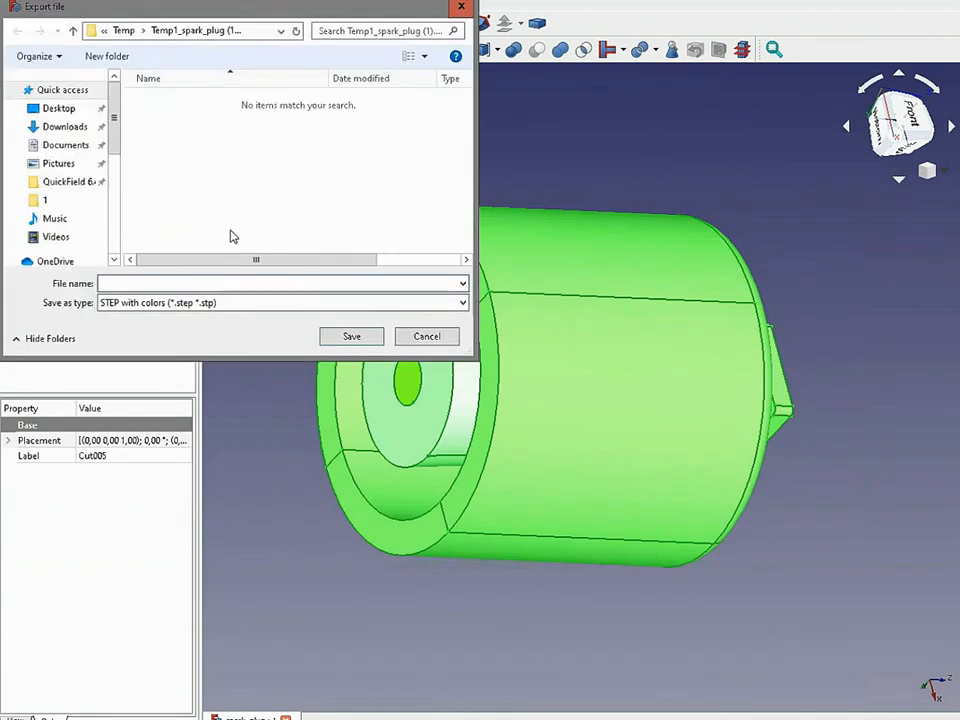
pyautogui.click(70, 145)
pyautogui.click(160, 283)
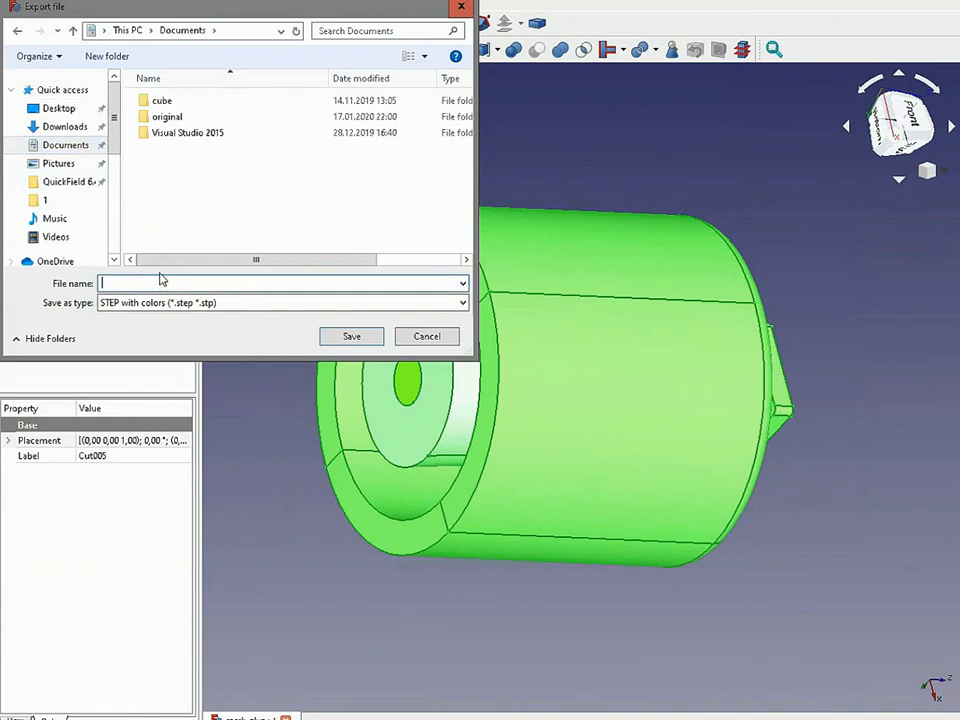
pyautogui.write('soark_plug.step')
pyautogui.press('Home')
pyautogui.press('Right')
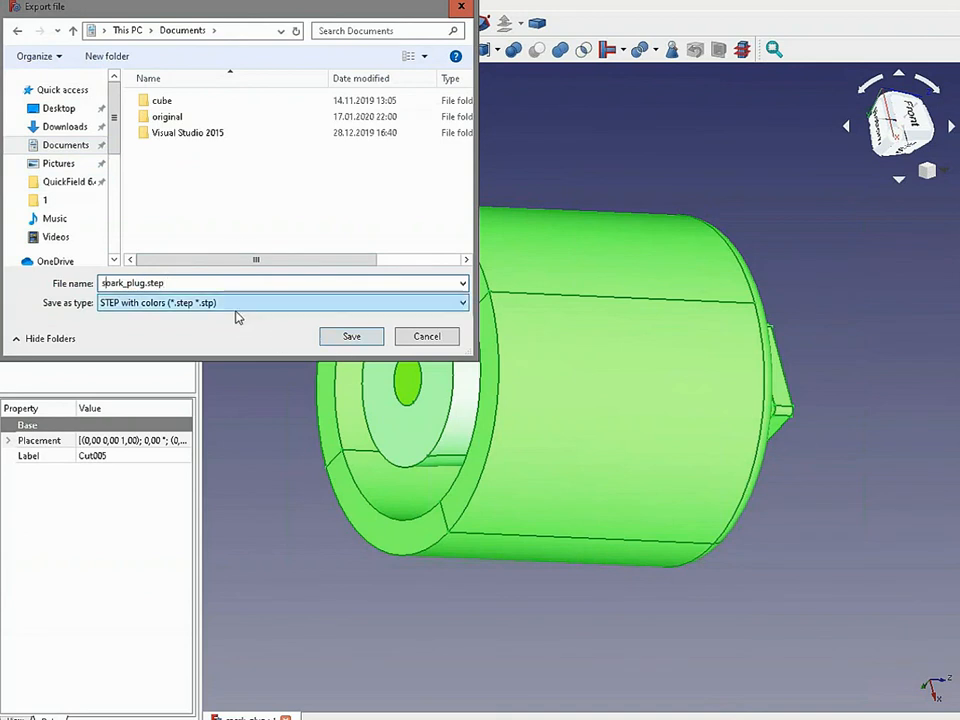
pyautogui.press('Delete')
pyautogui.write('p')
pyautogui.press('End')
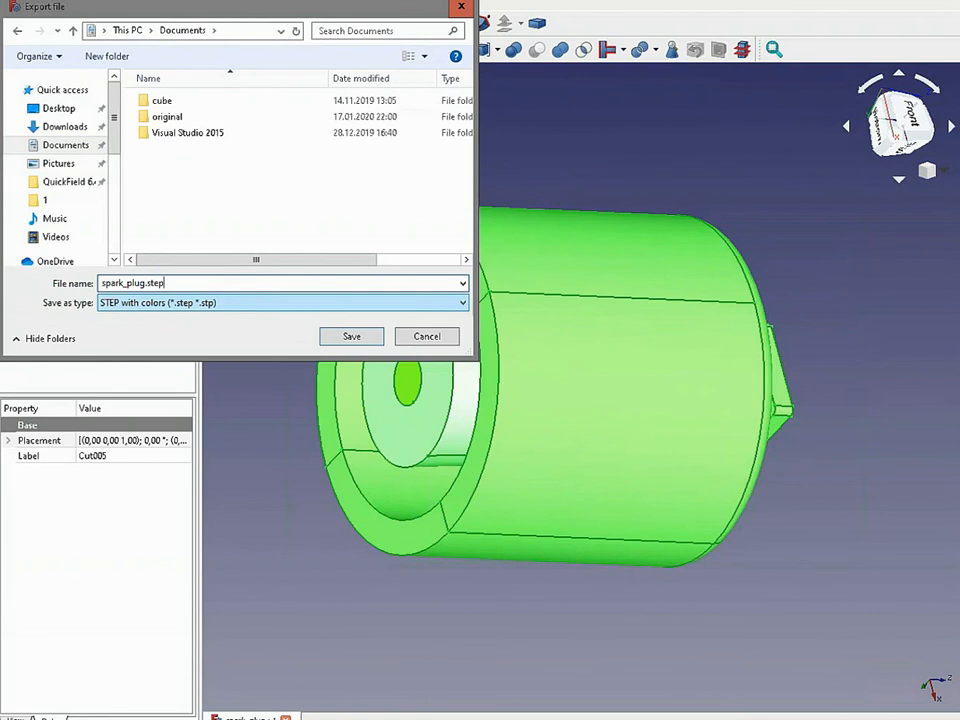
pyautogui.click(339, 334)
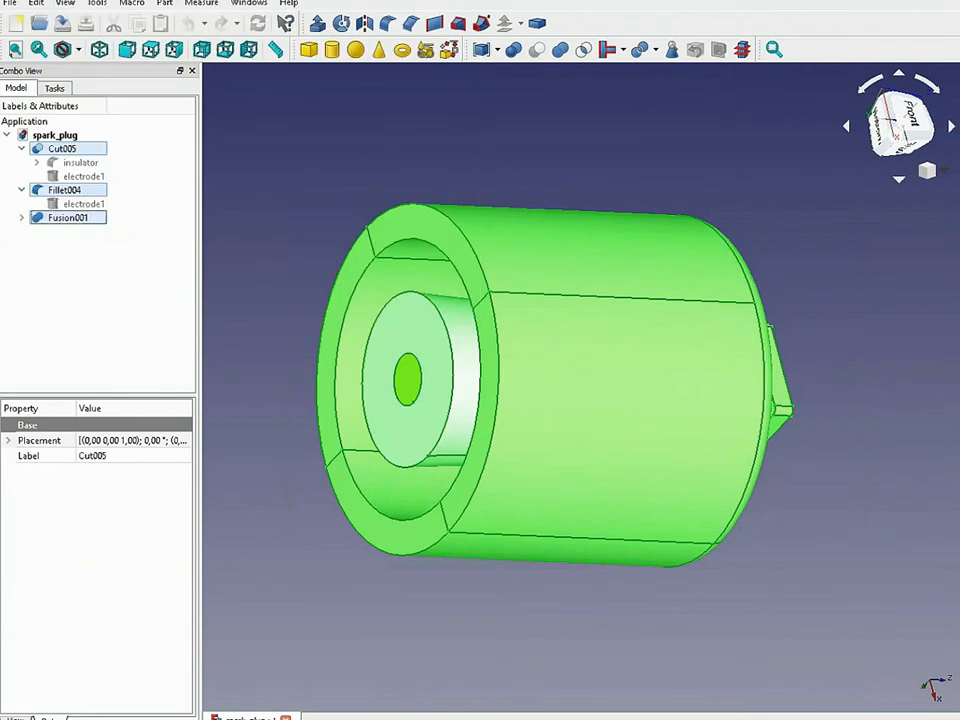
# Launch QuickField Professional 6.4 and close the already loaded Magn1.pbm problem.
pyautogui.press('super')
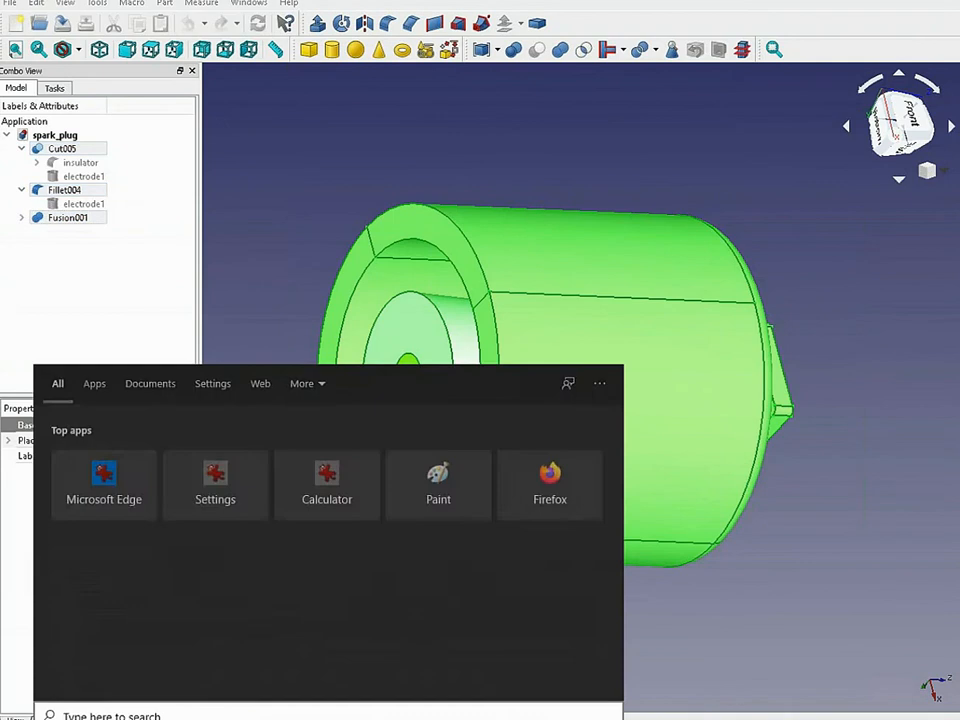
pyautogui.write('qui')
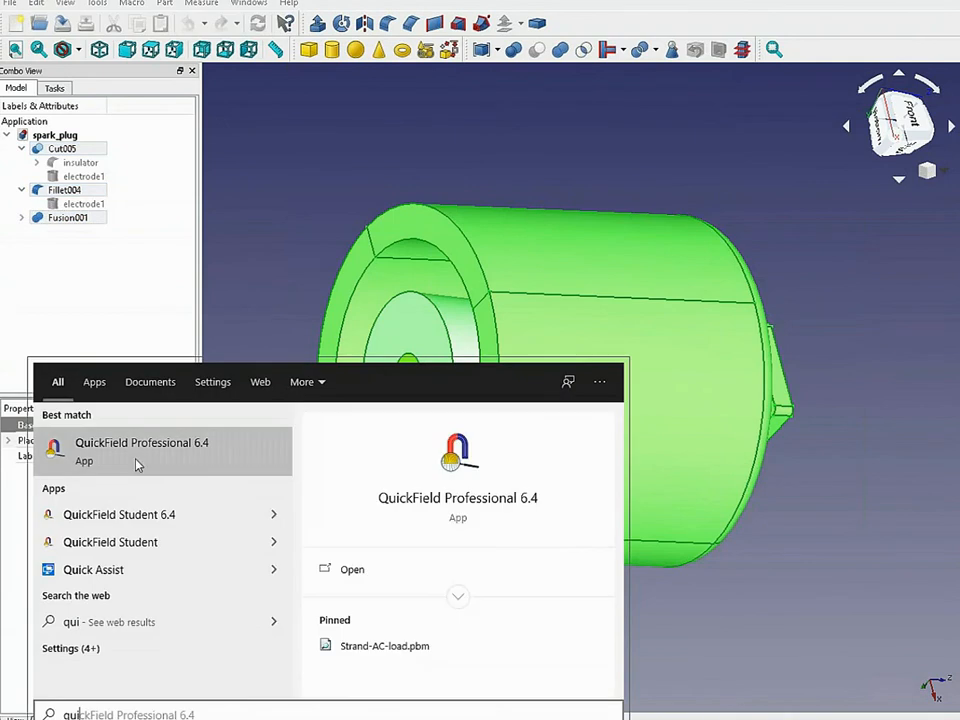
pyautogui.click(171, 459)
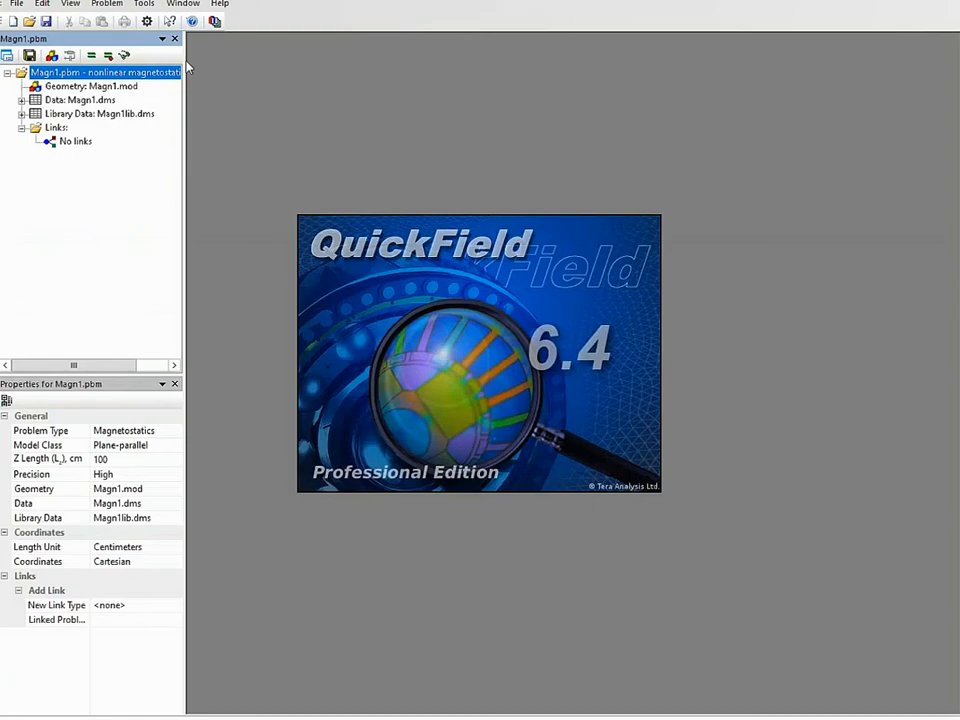
pyautogui.click(176, 39)
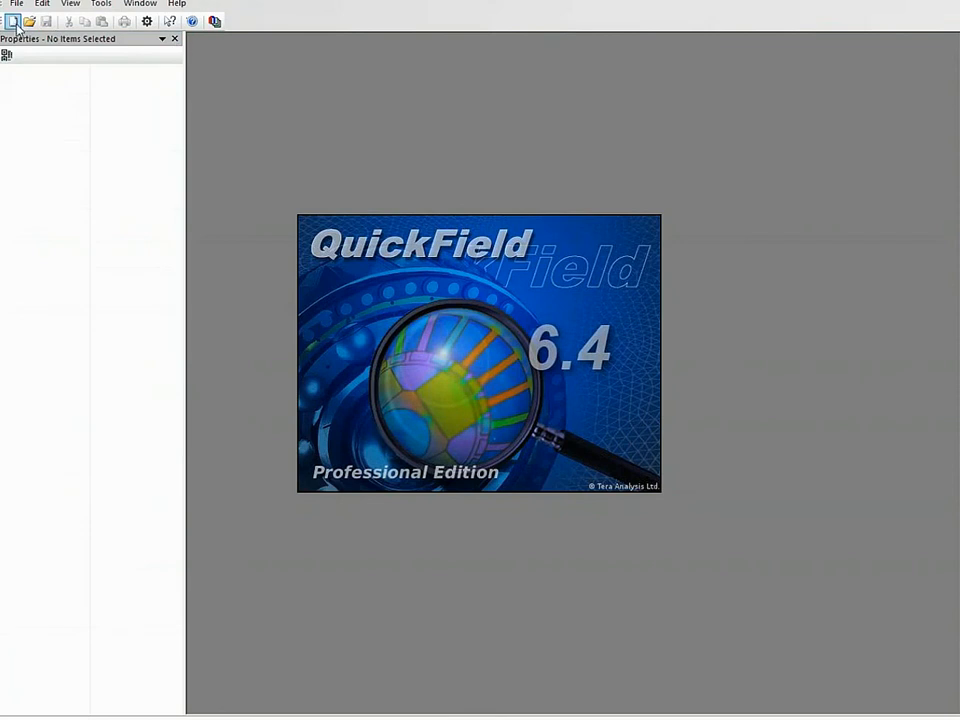
# Create a new problem named spark_plug in the Documents folder and continue to its general parameters.
pyautogui.click(14, 22)
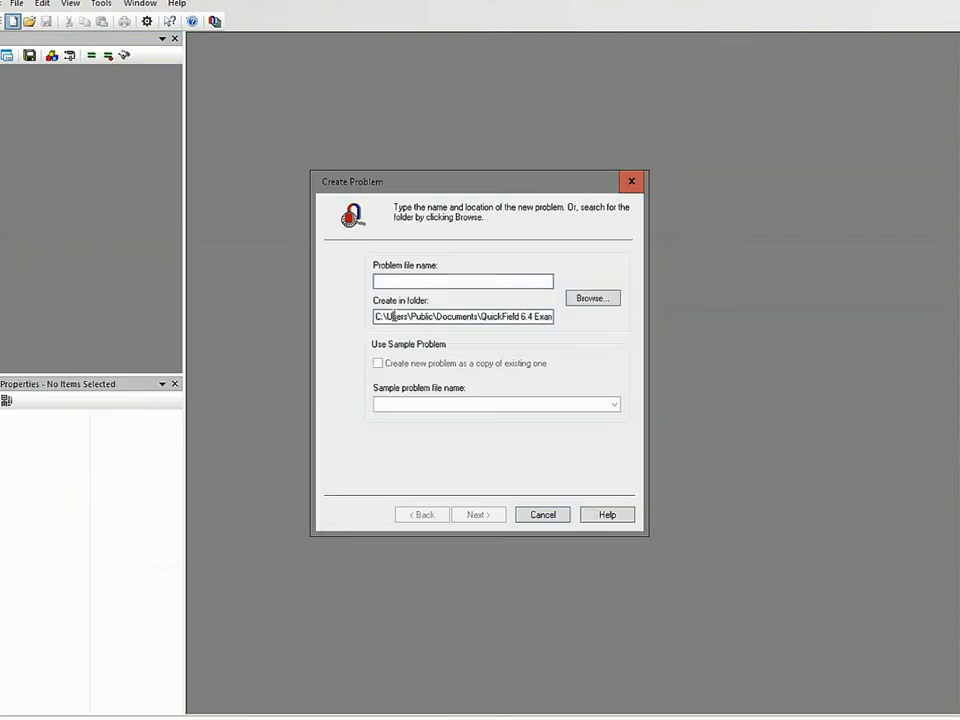
pyautogui.click(594, 298)
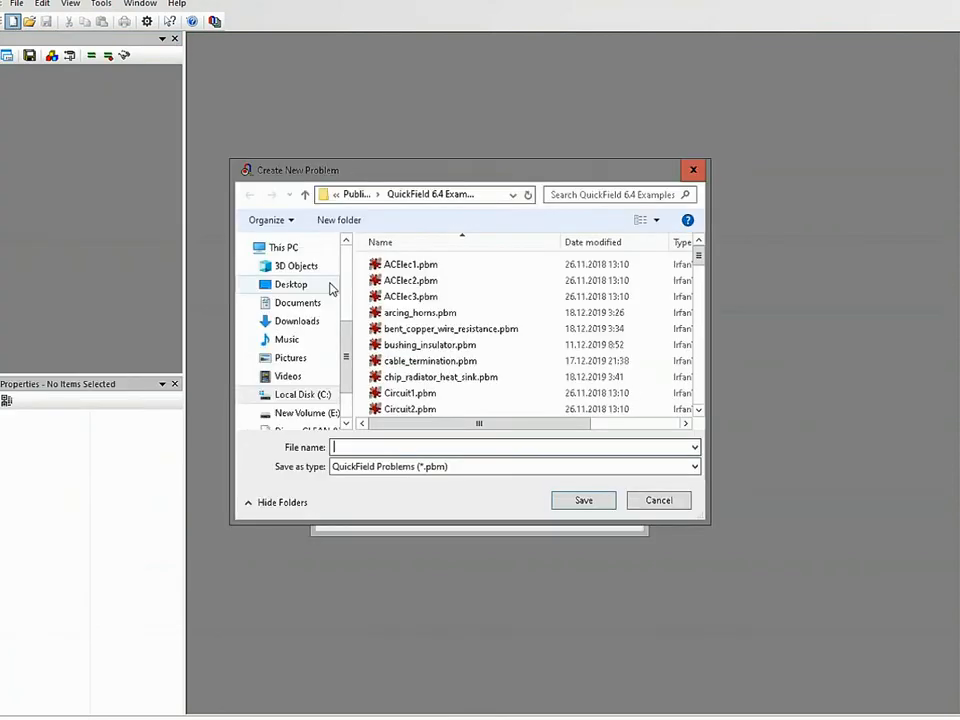
pyautogui.click(284, 303)
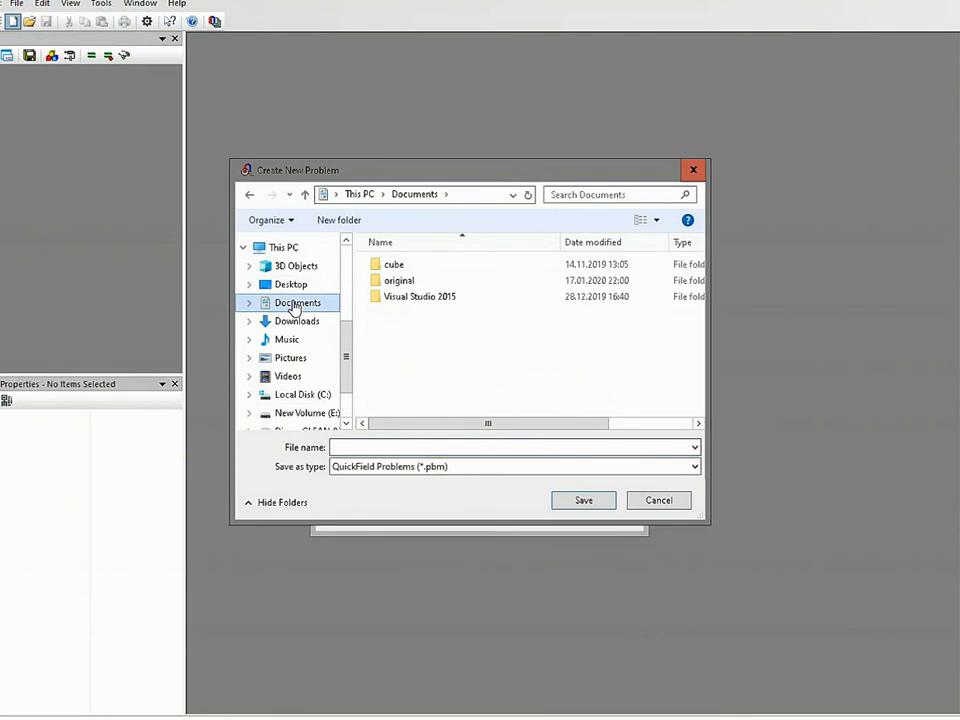
pyautogui.click(415, 446)
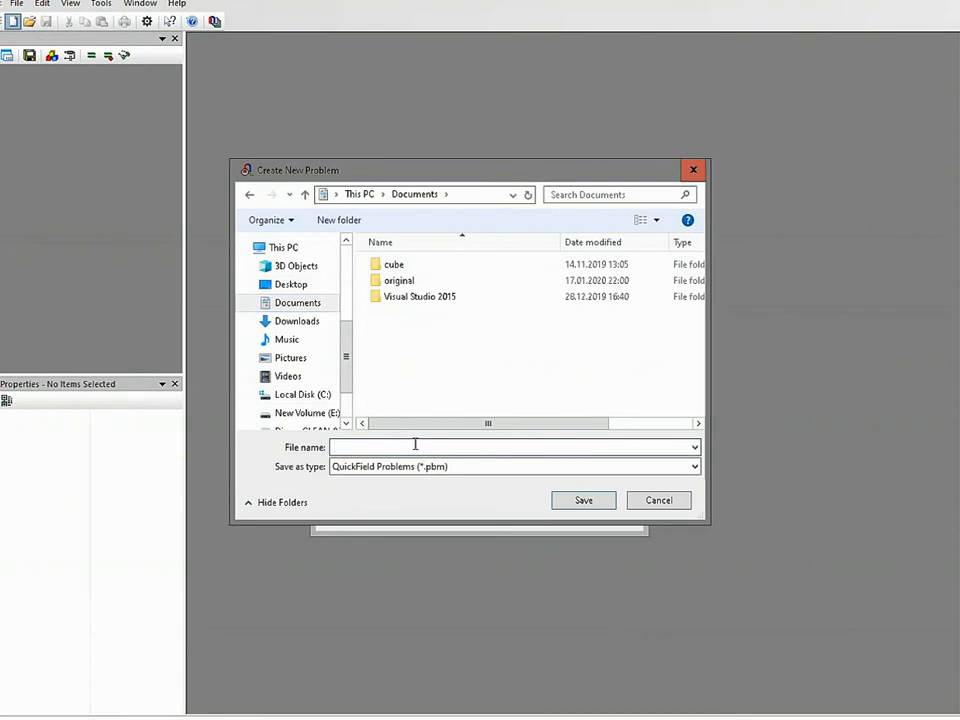
pyautogui.write('s')
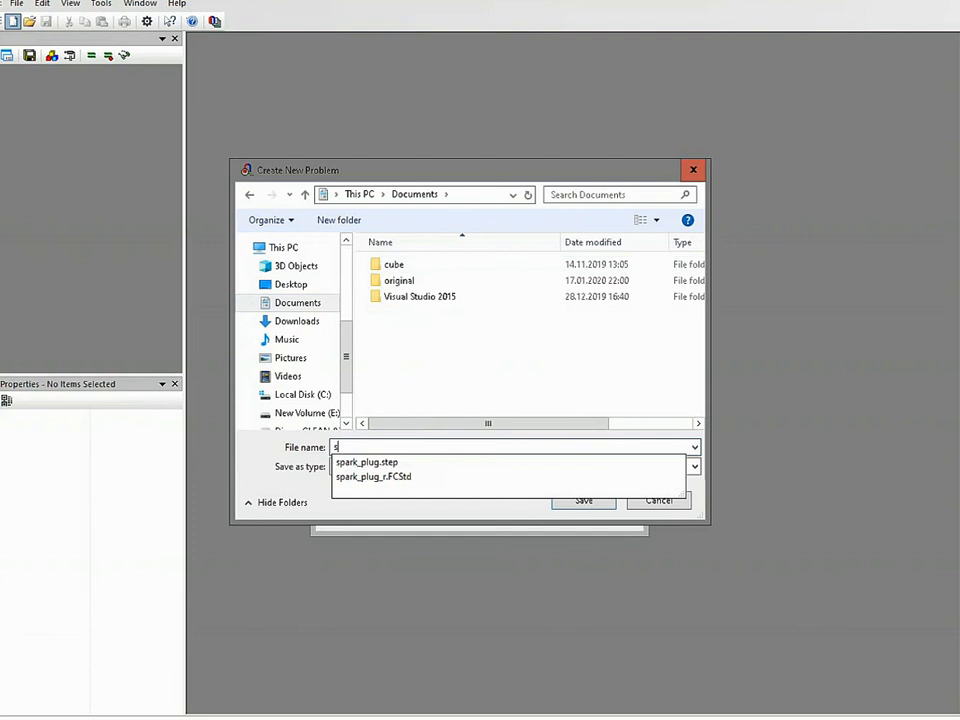
pyautogui.write('park_plug')
pyautogui.click(283, 495)
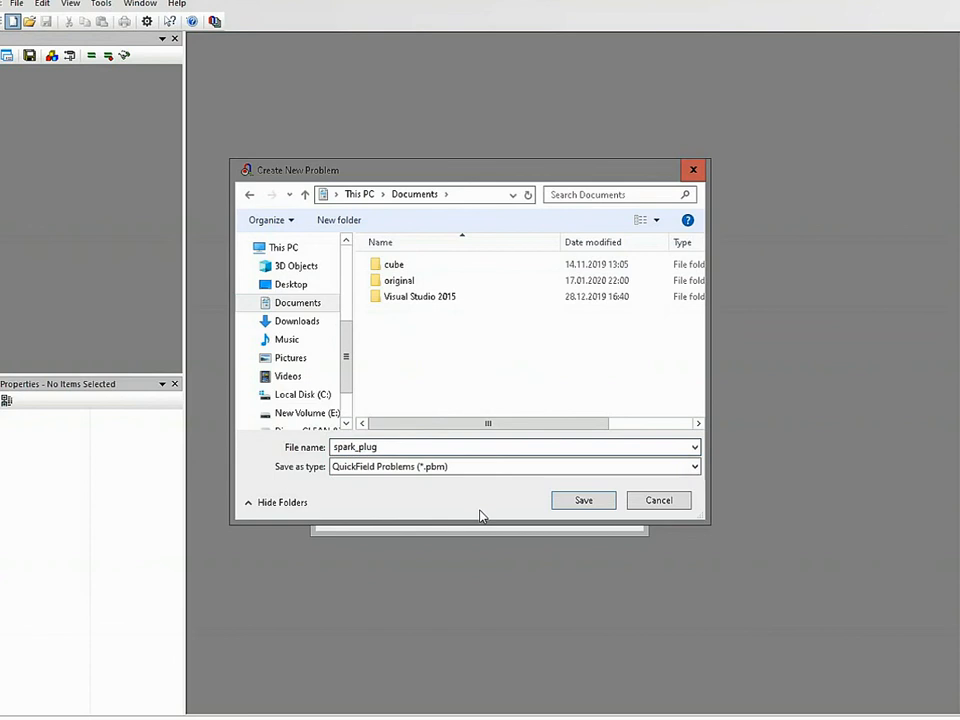
pyautogui.click(583, 503)
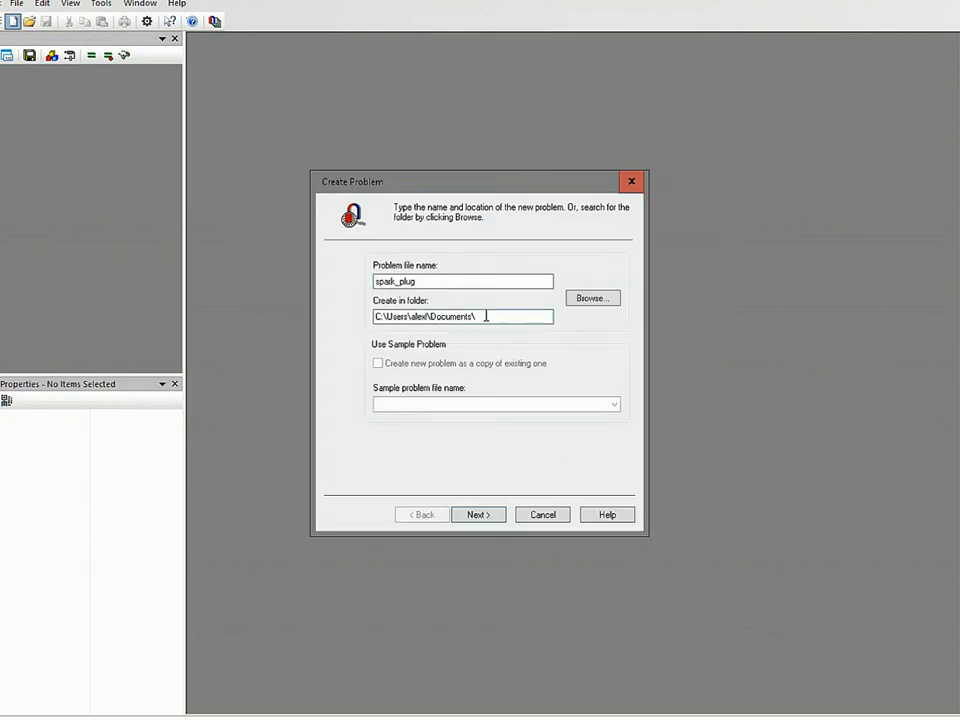
pyautogui.click(479, 515)
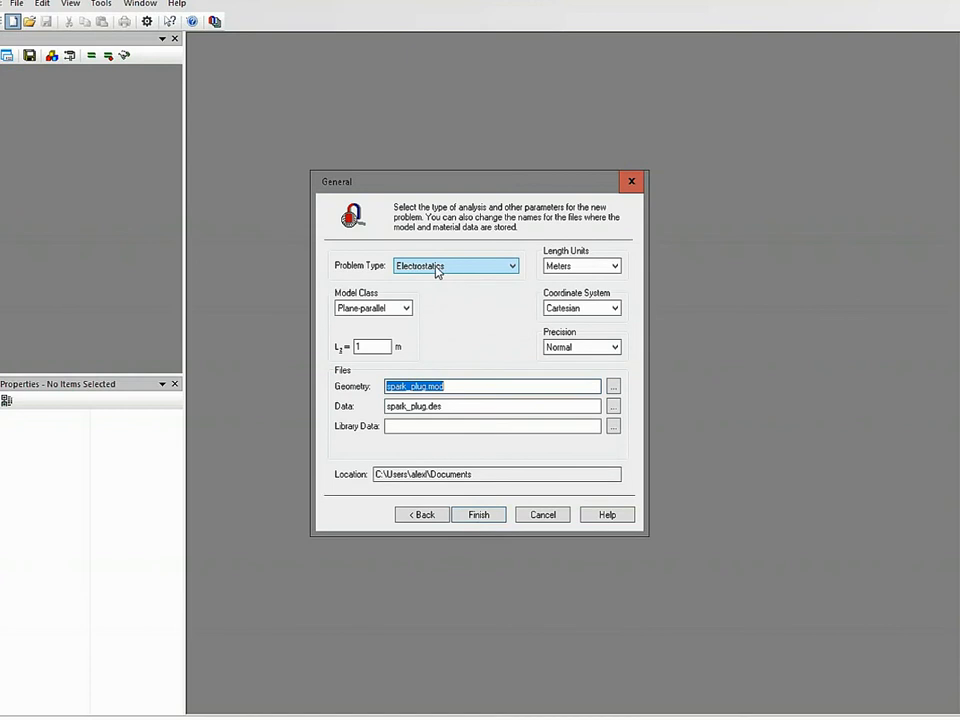
# Keep the problem type Electrostatics, set the model class to 3D Import and finish creating the problem.
pyautogui.click(450, 268)
pyautogui.click(450, 268)
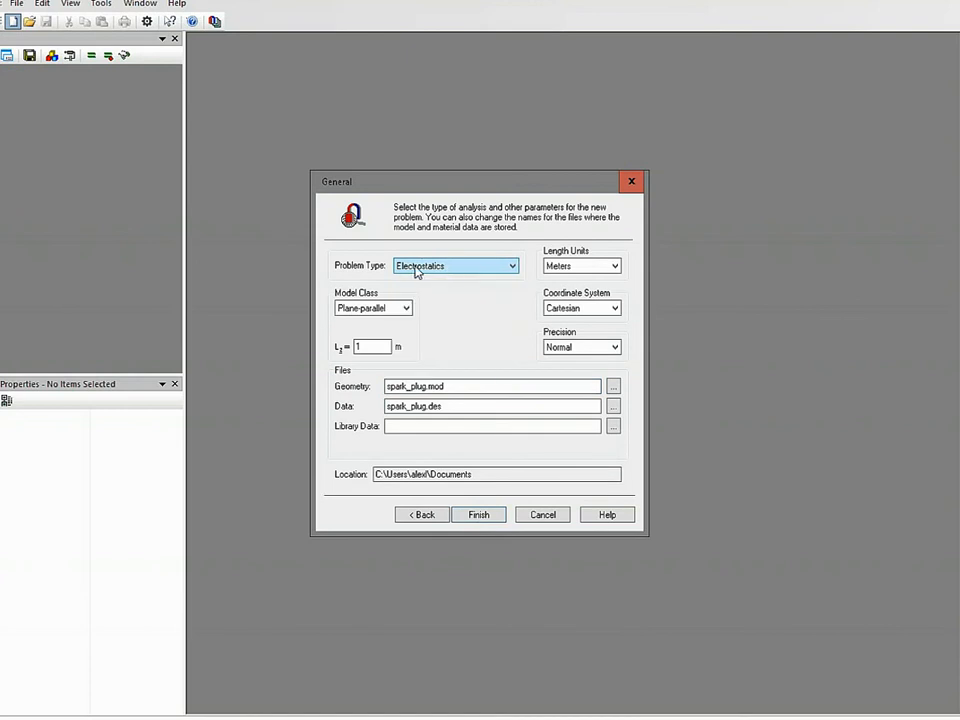
pyautogui.click(404, 309)
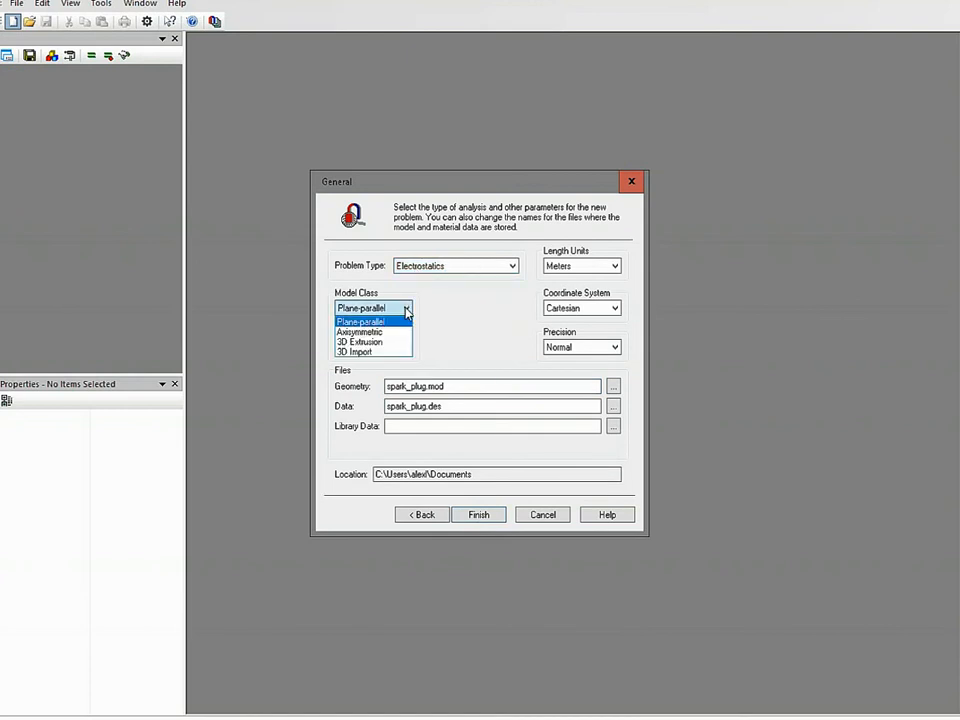
pyautogui.click(380, 352)
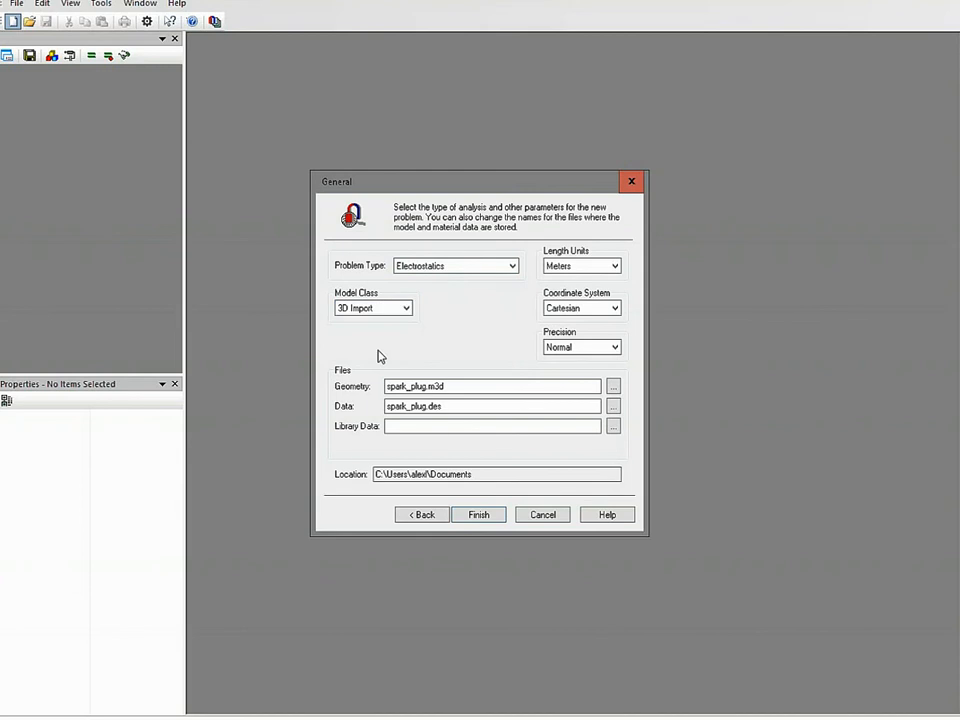
pyautogui.click(479, 515)
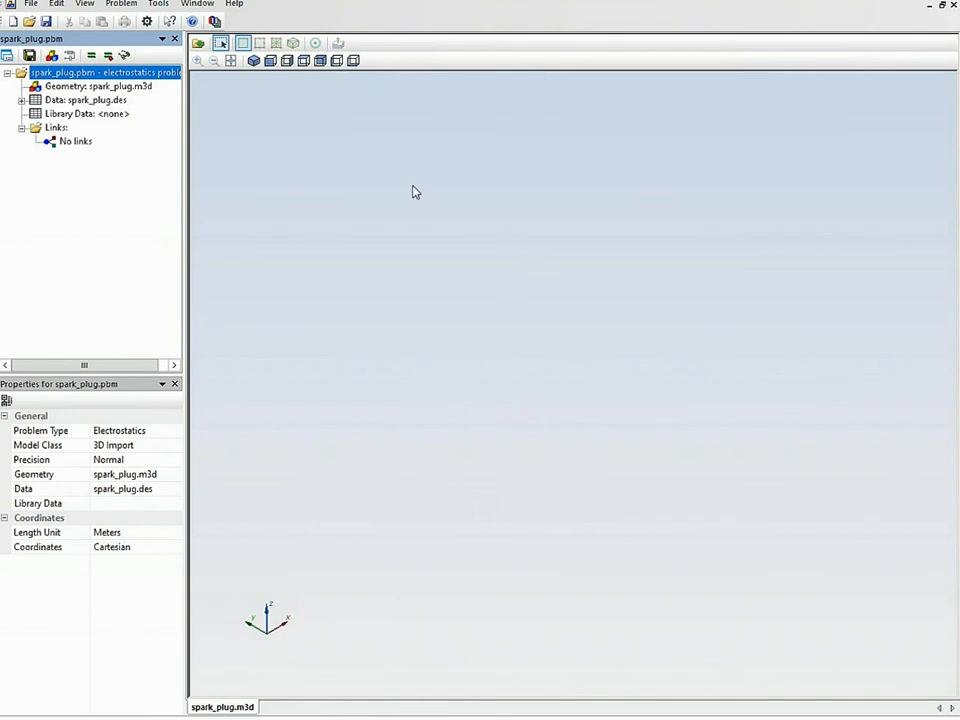
# Import the spark_plug.step file from the Documents folder as the problem's 3D geometry.
pyautogui.click(198, 46)
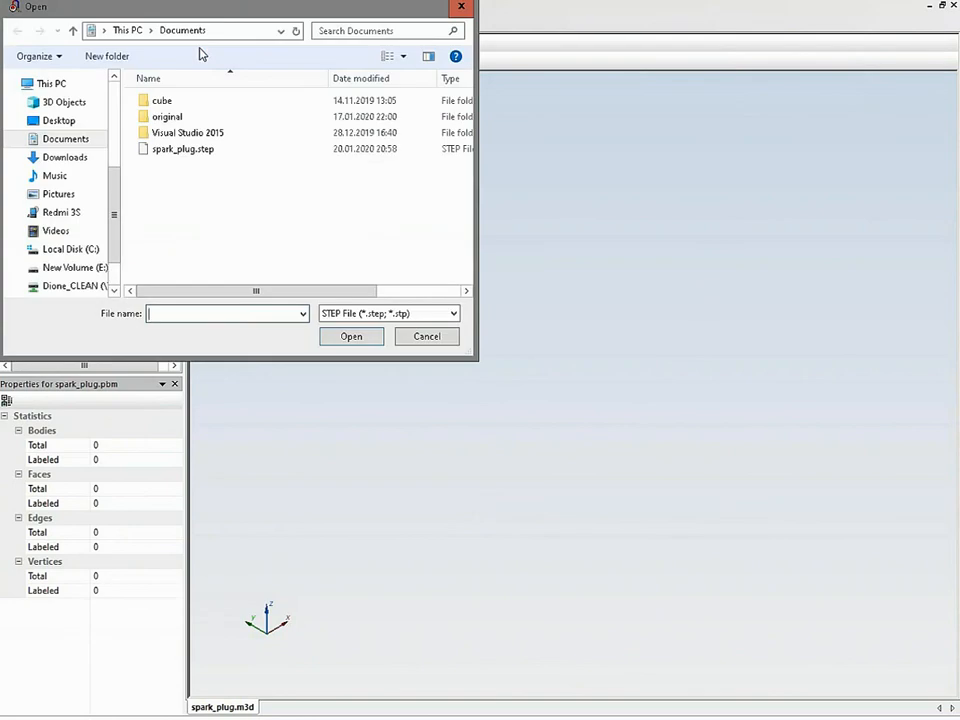
pyautogui.click(175, 151)
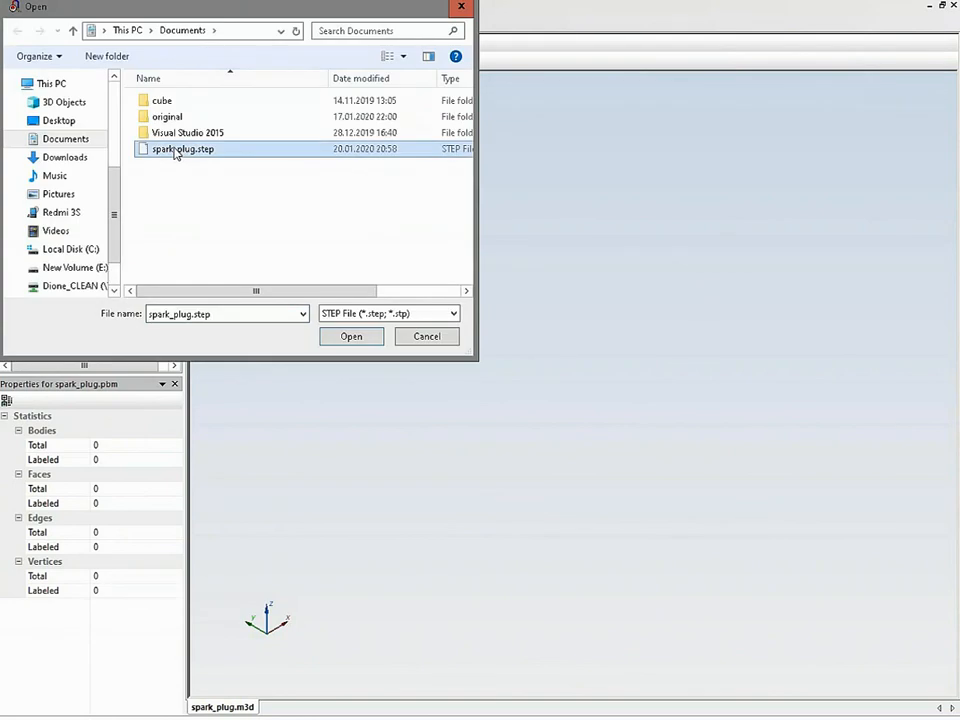
pyautogui.click(352, 336)
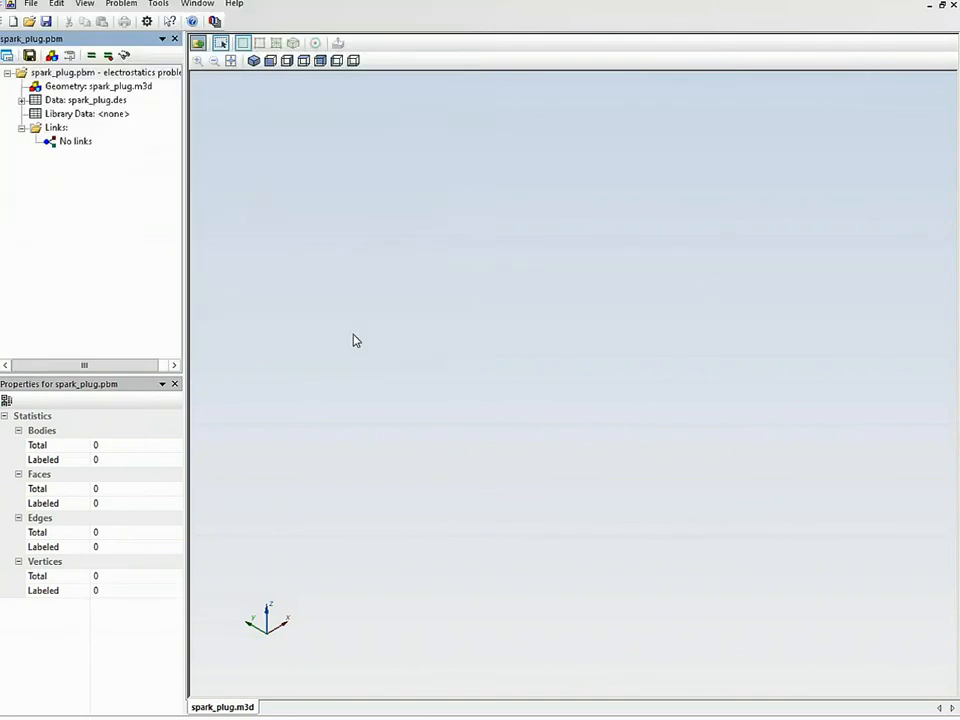
# Enable the background region around the imported spark plug geometry.
pyautogui.moveTo(326, 251); pyautogui.dragTo(366, 270)
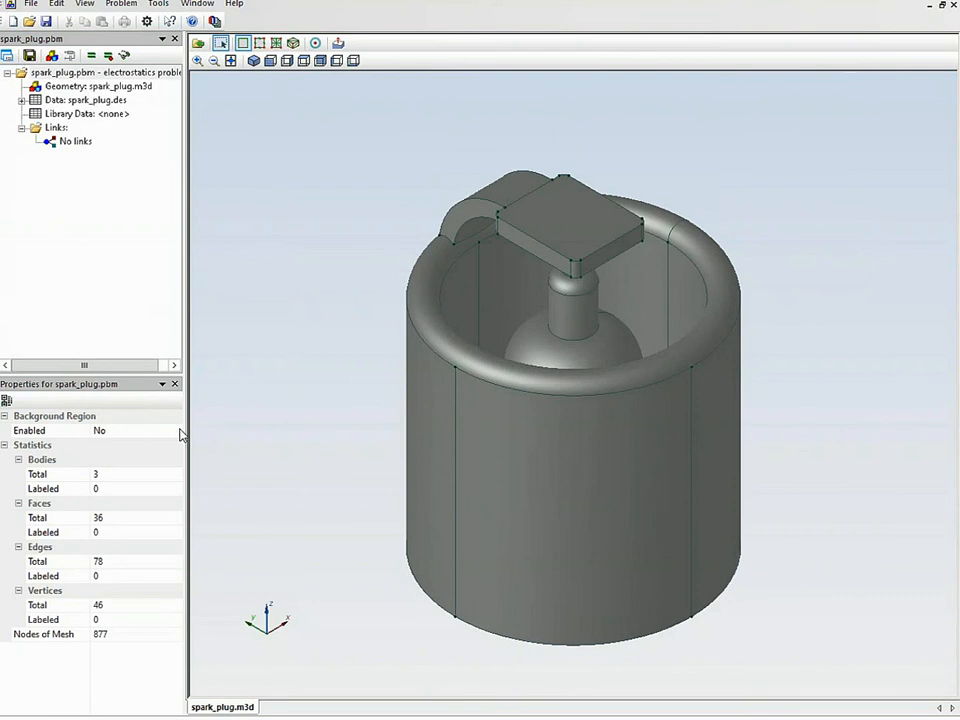
pyautogui.click(181, 433)
pyautogui.click(178, 432)
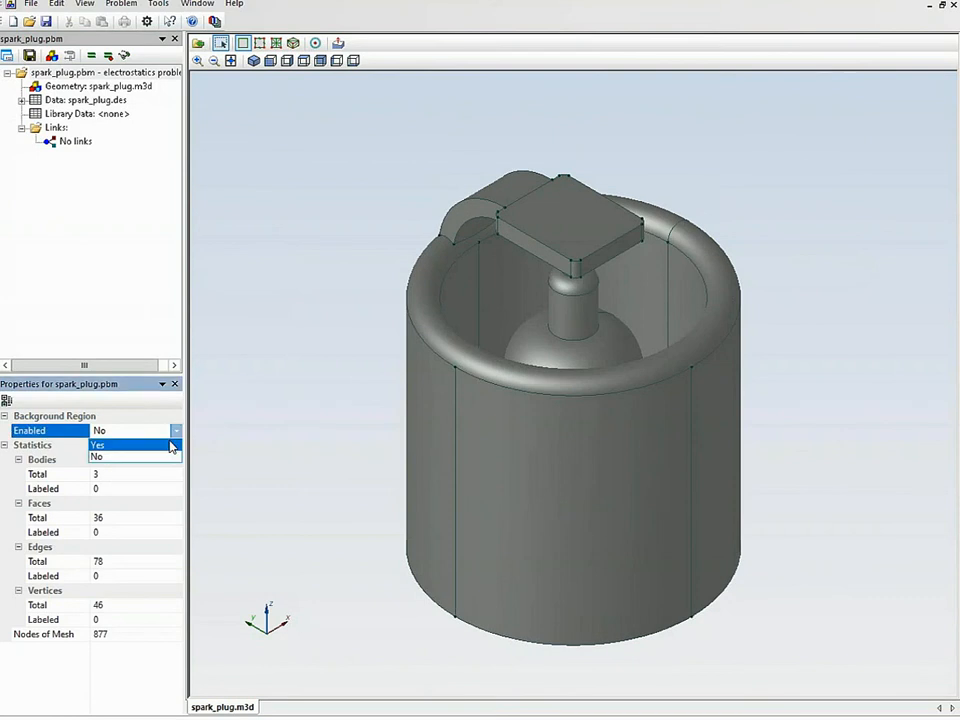
pyautogui.click(171, 446)
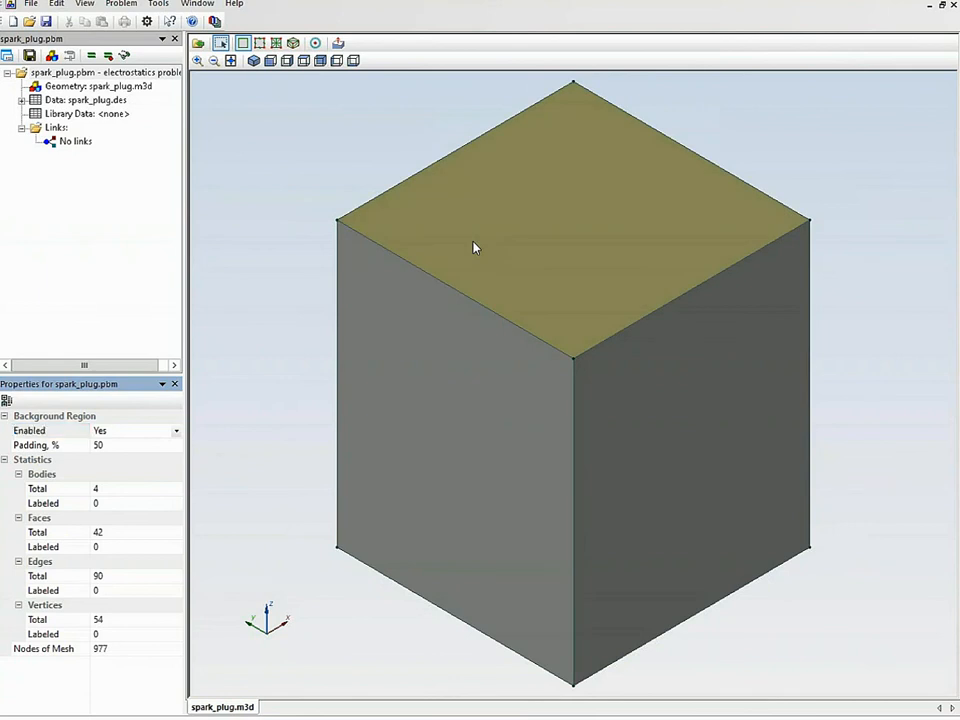
# Select the whole background box as a body and assign it the label air.
pyautogui.click(474, 247)
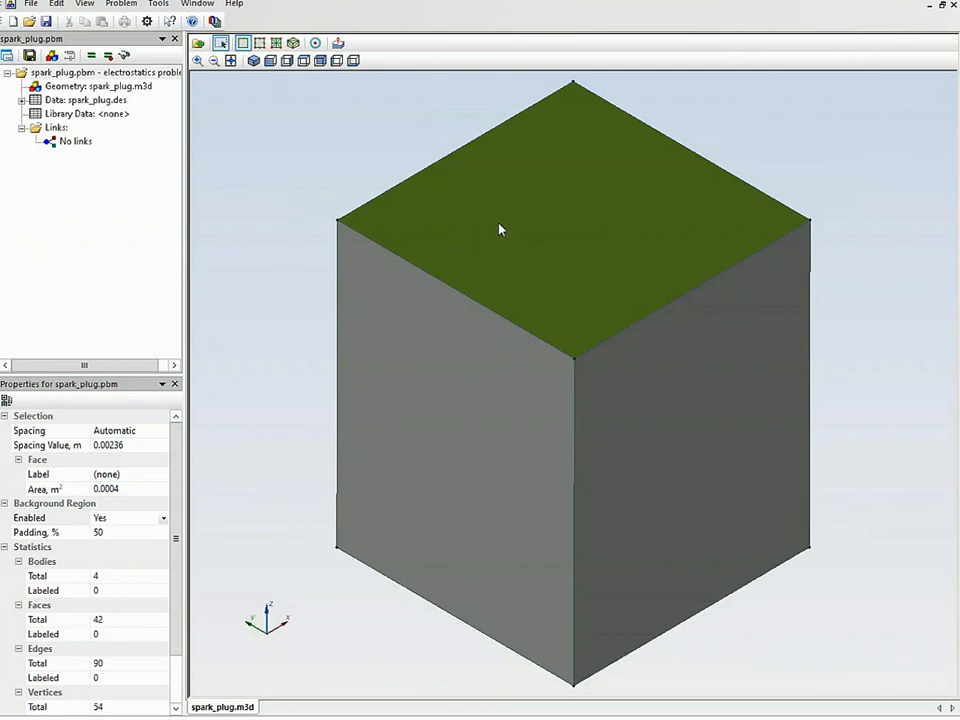
pyautogui.click(500, 229)
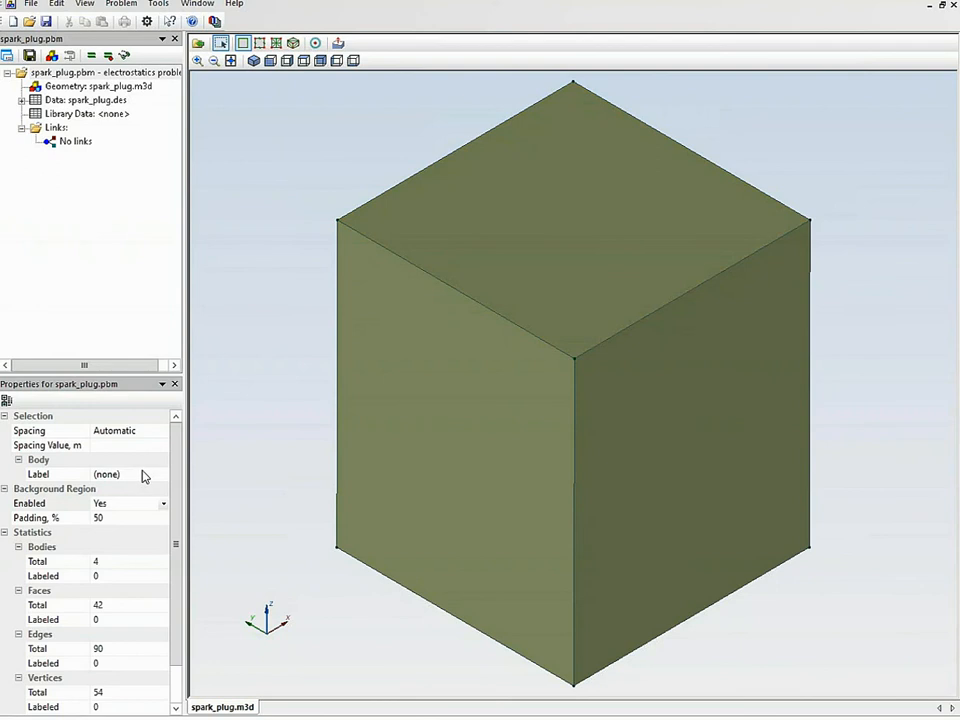
pyautogui.click(144, 474)
pyautogui.write('air')
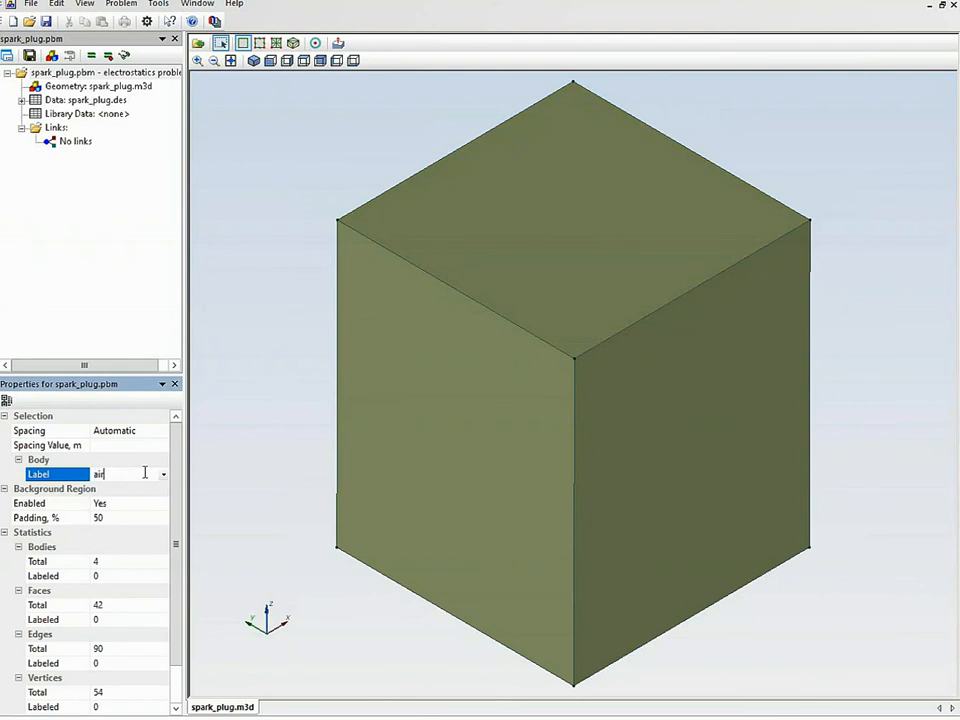
pyautogui.press('Return')
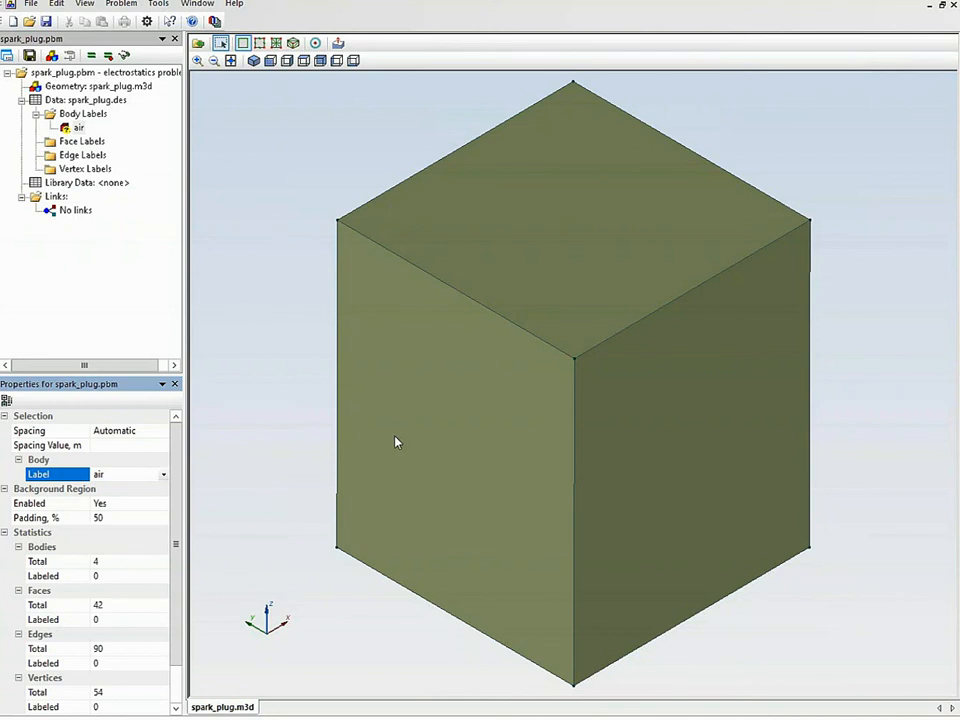
# Make the air body transparent, then hide it to expose the spark plug.
pyautogui.rightClick(420, 391)
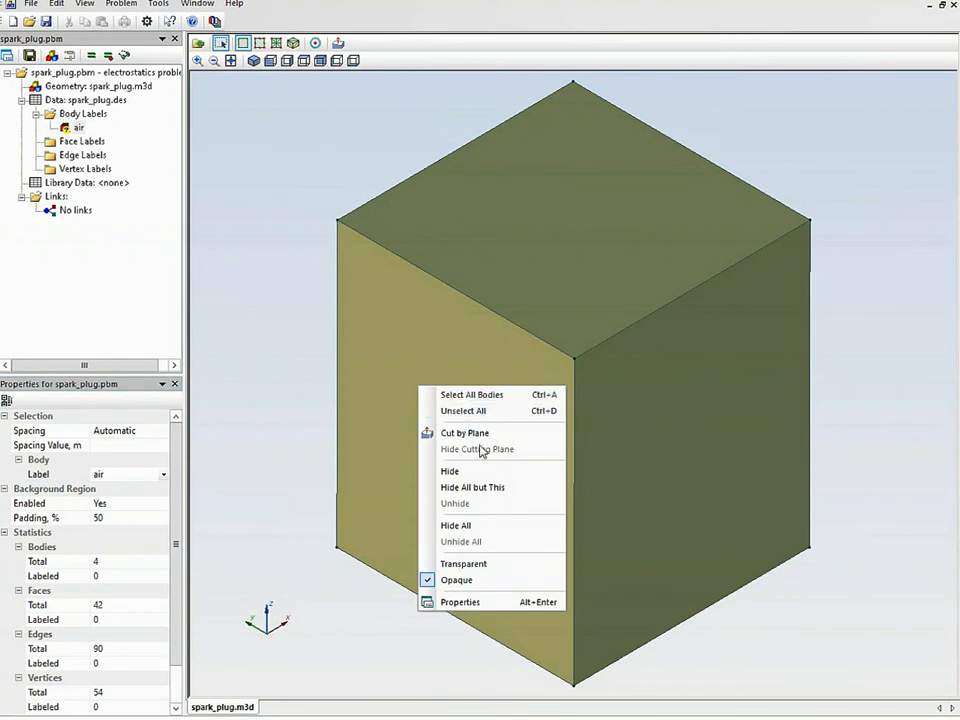
pyautogui.click(501, 566)
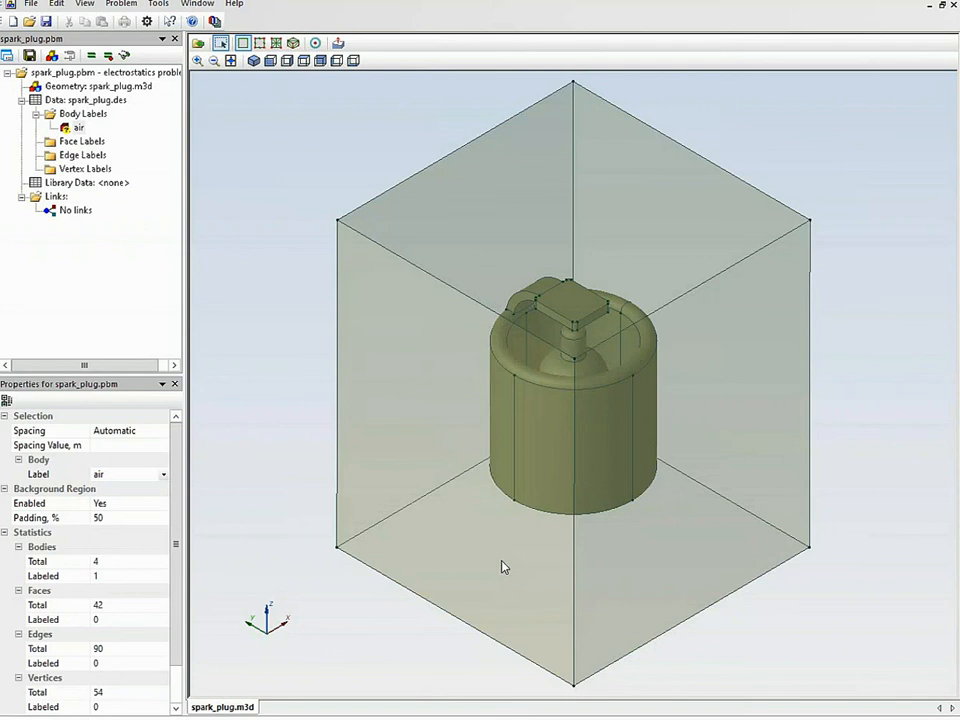
pyautogui.click(541, 419)
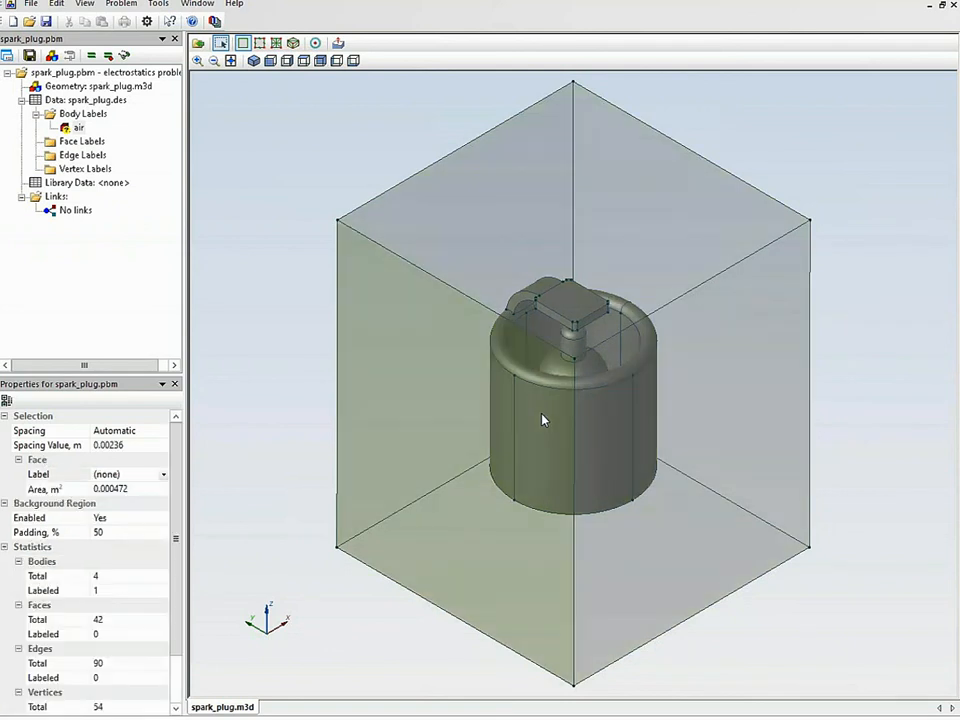
pyautogui.doubleClick(541, 419)
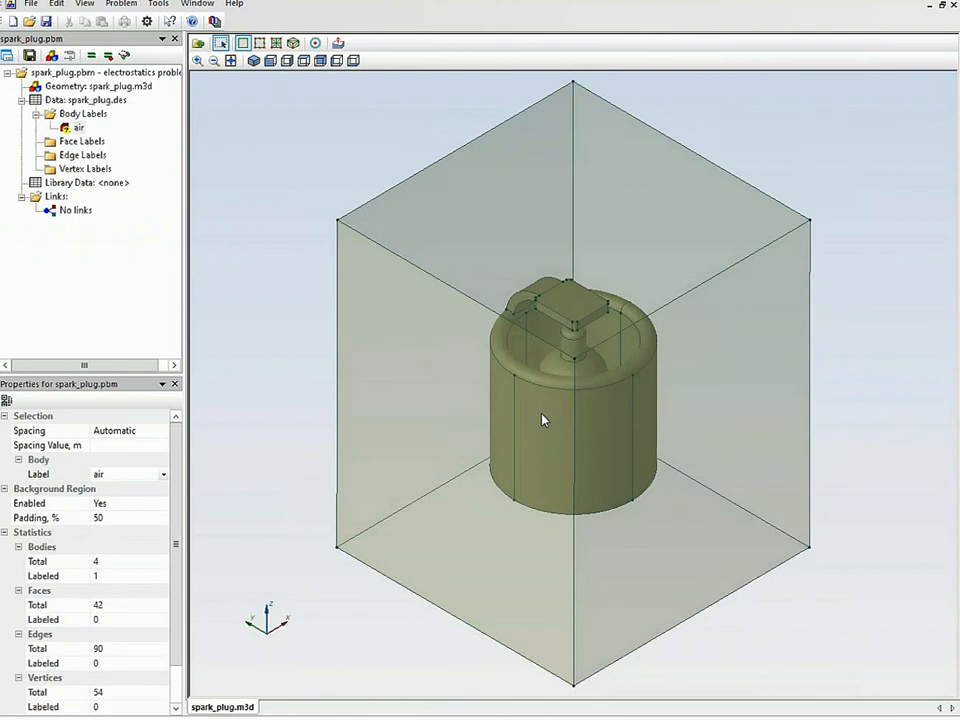
pyautogui.click(340, 482)
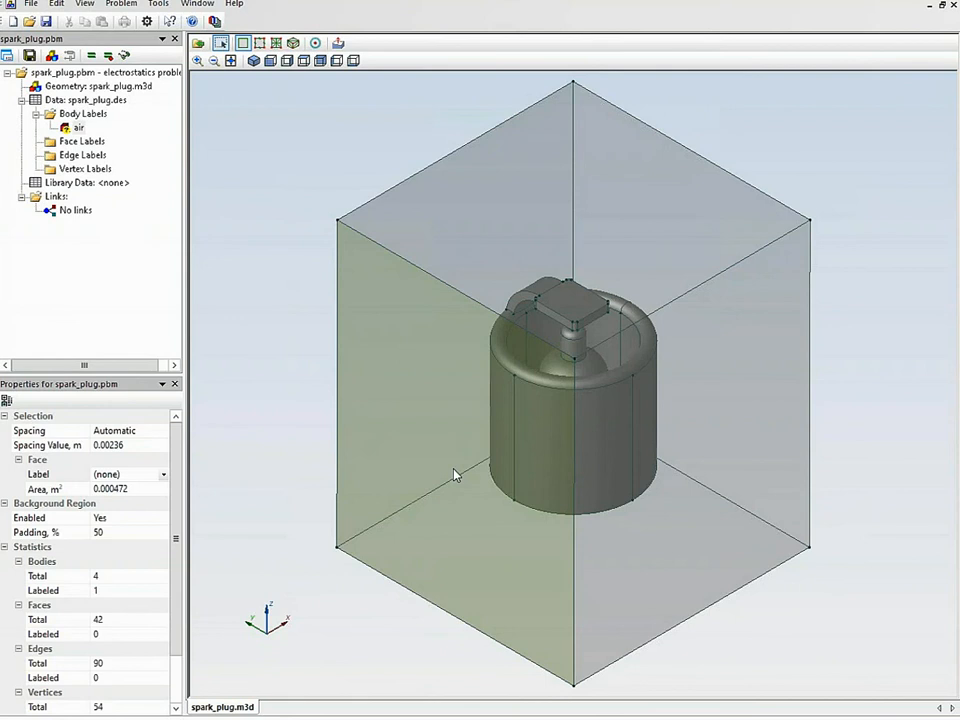
pyautogui.click(503, 445)
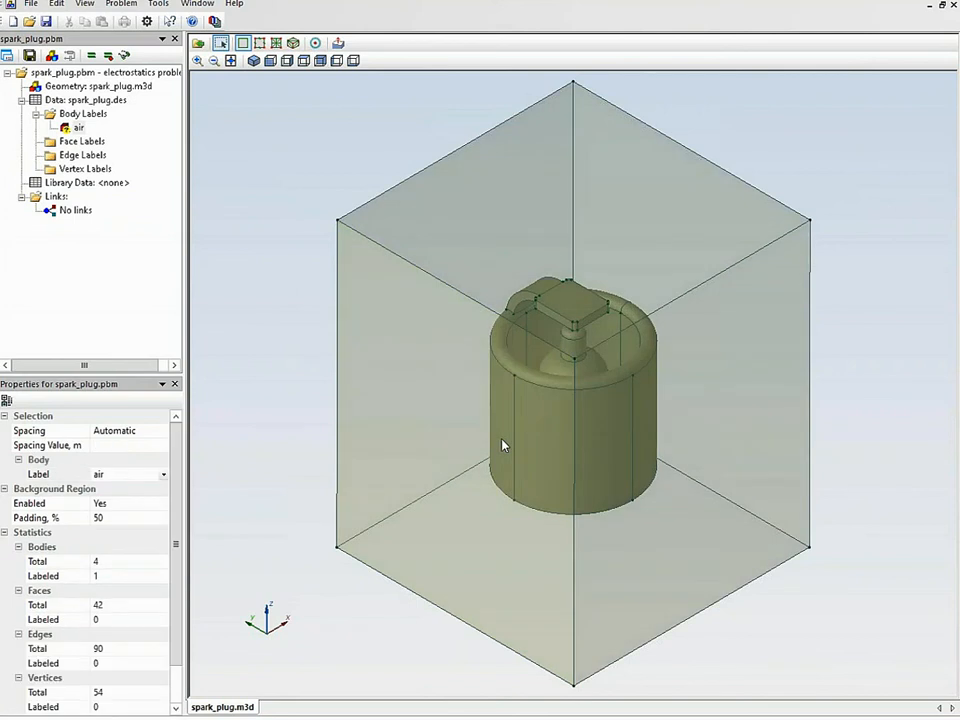
pyautogui.rightClick(439, 409)
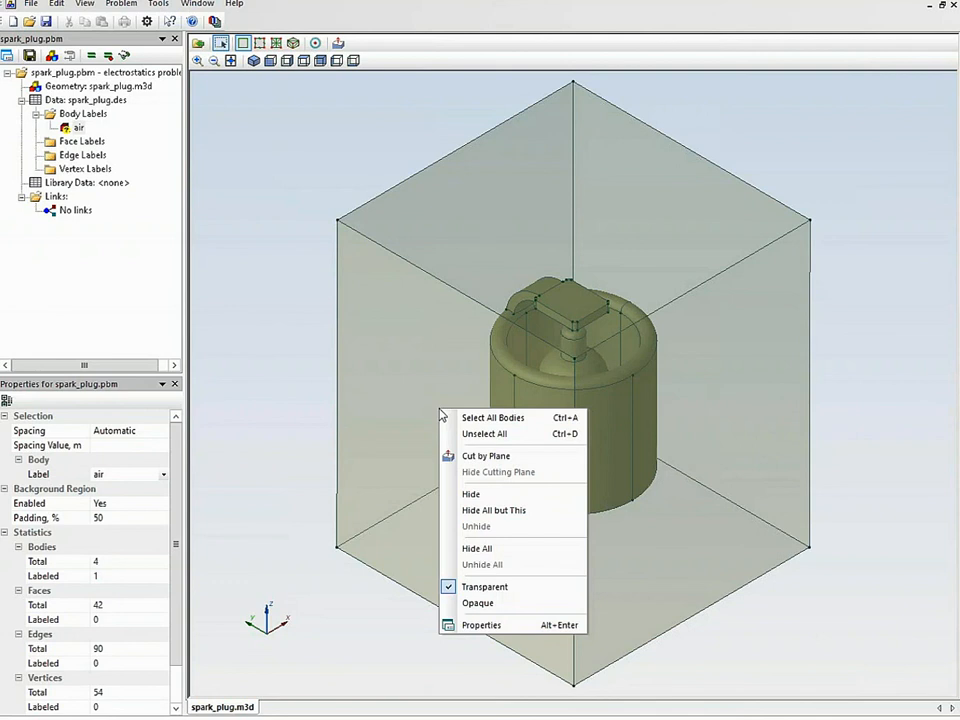
pyautogui.click(469, 494)
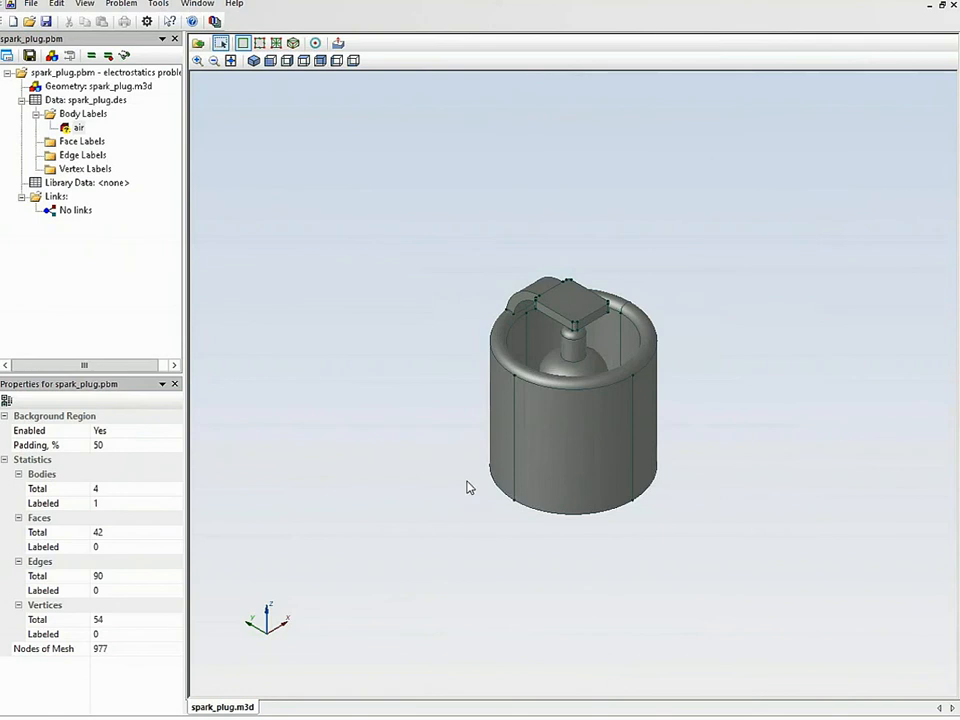
# Label the spark plug's outer metal shell body as body GND and hide it.
pyautogui.scroll(3, 612, 436)
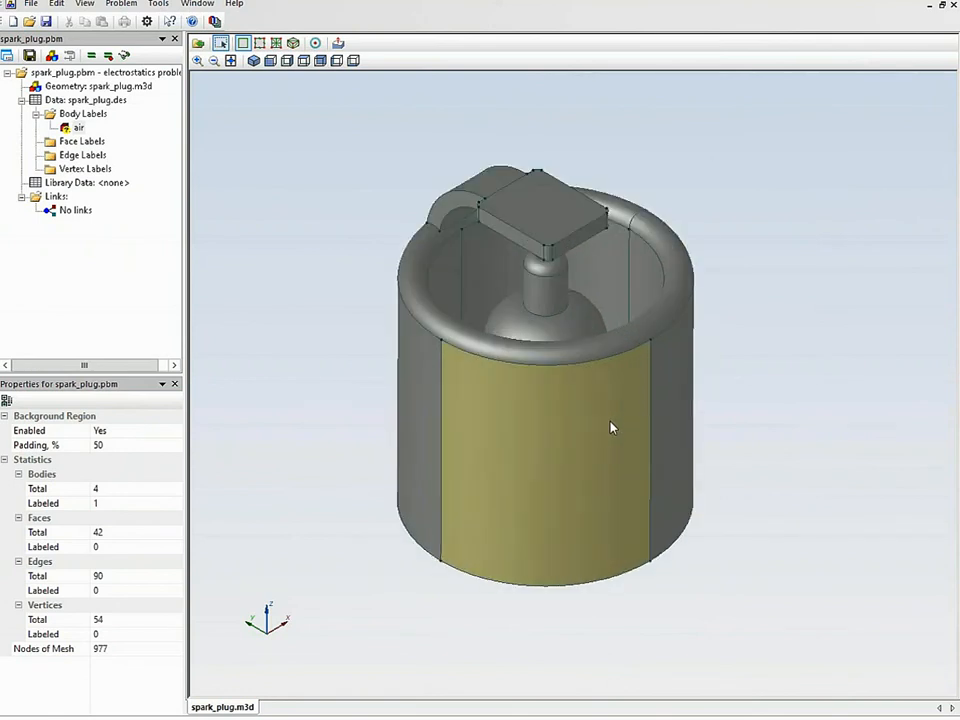
pyautogui.click(602, 482)
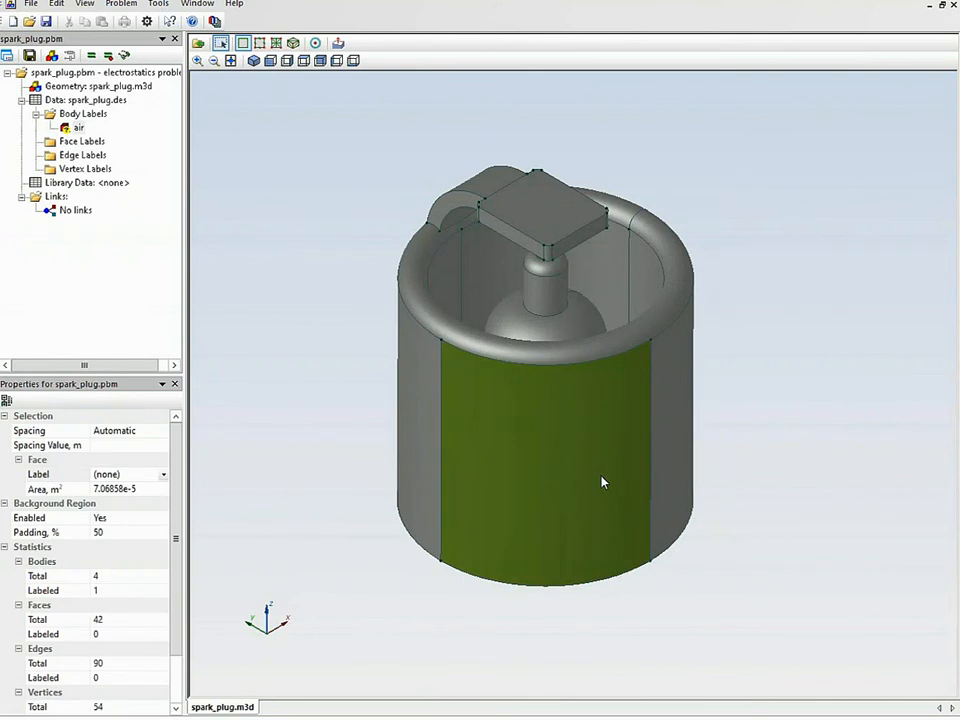
pyautogui.doubleClick(602, 482)
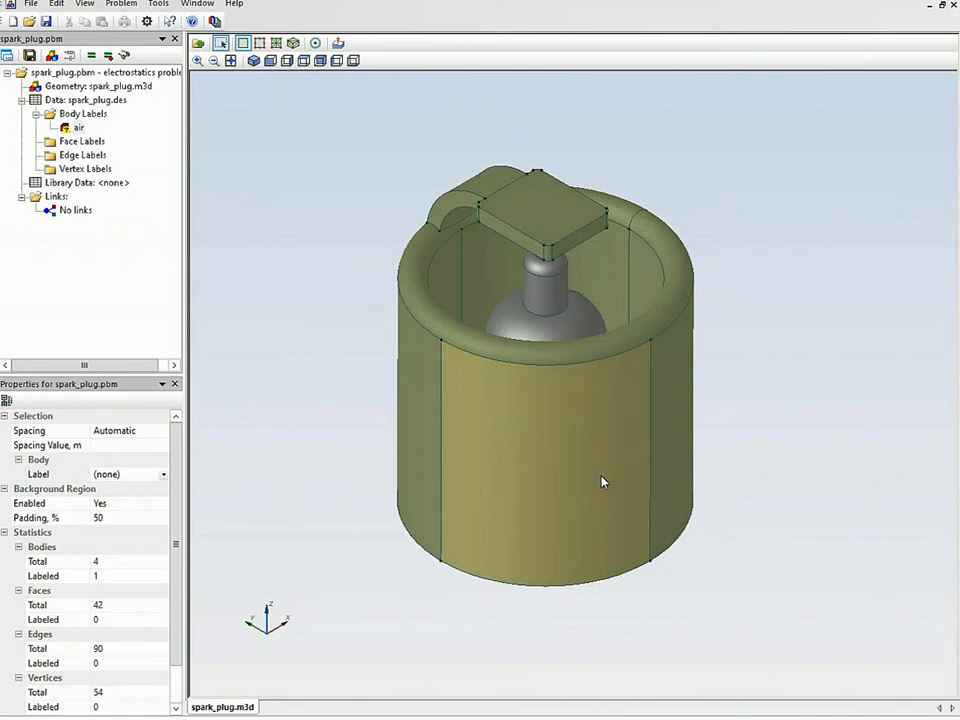
pyautogui.click(136, 473)
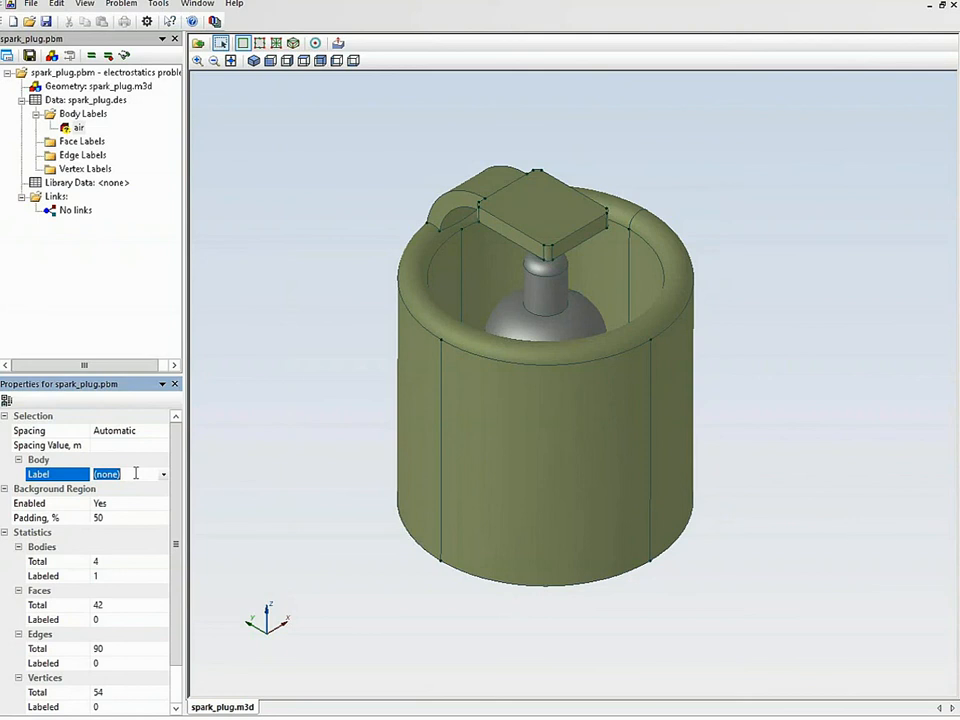
pyautogui.write('body GND')
pyautogui.press('Return')
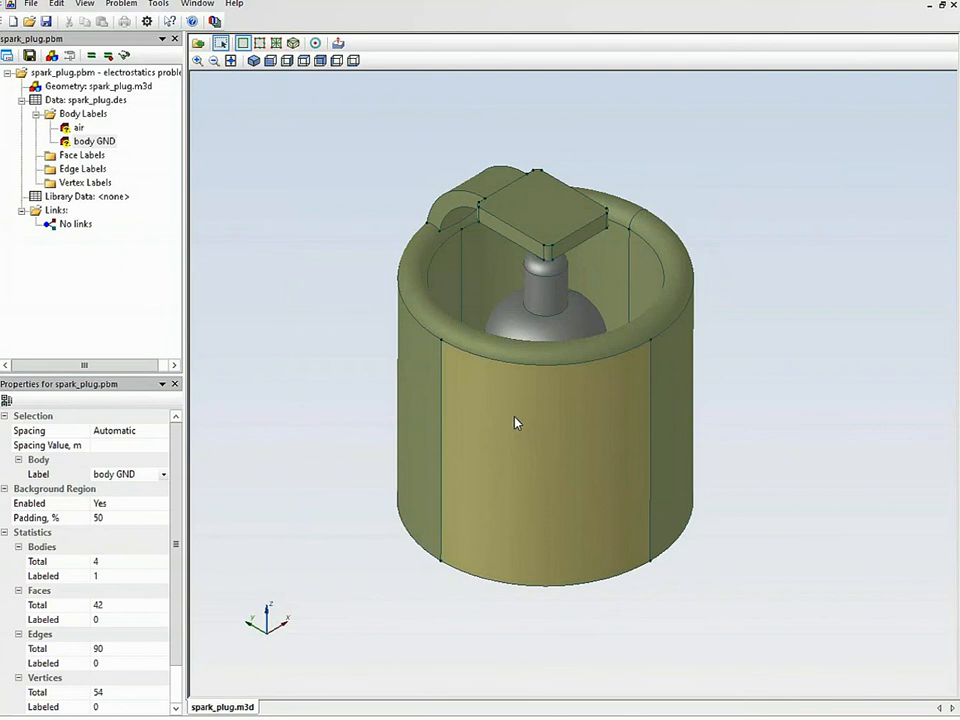
pyautogui.rightClick(516, 421)
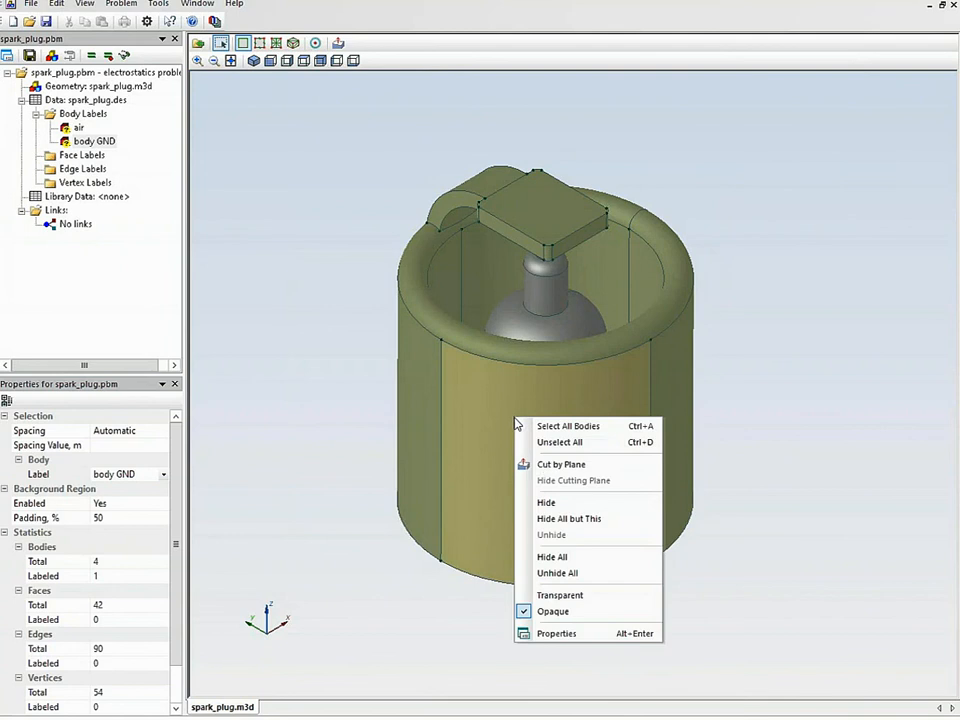
pyautogui.click(558, 502)
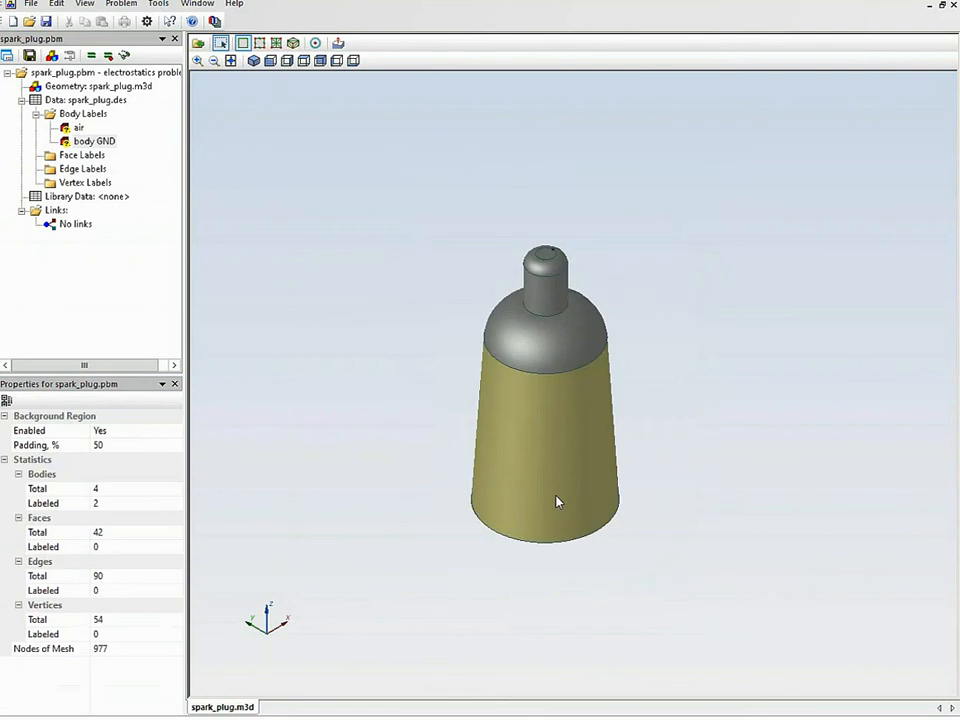
# Label the tapered body around the central electrode as insulator and hide it.
pyautogui.click(558, 447)
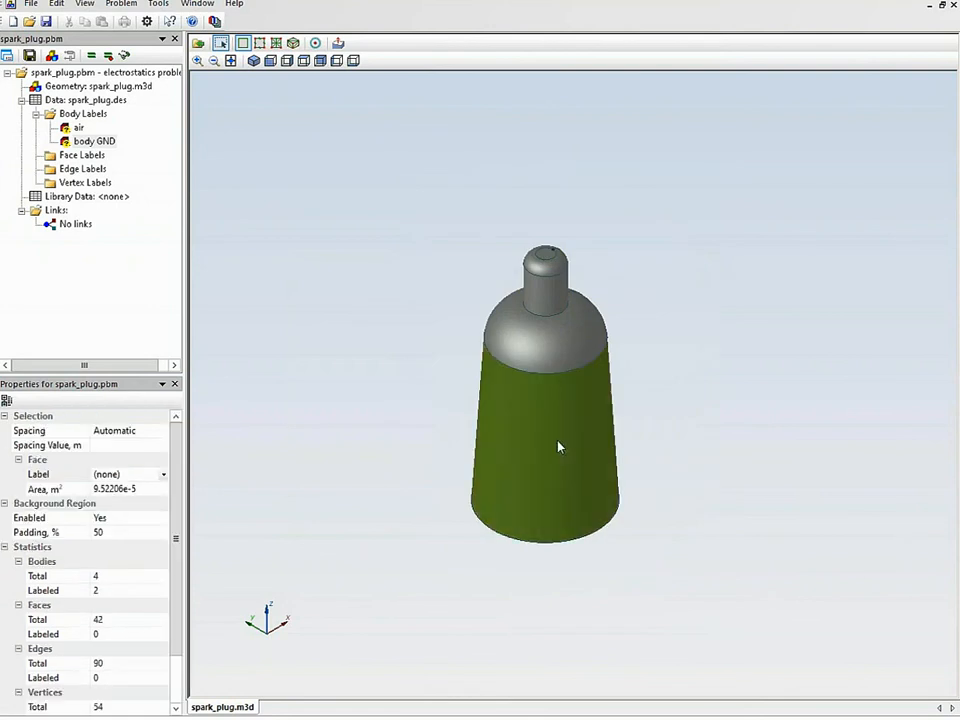
pyautogui.click(558, 447)
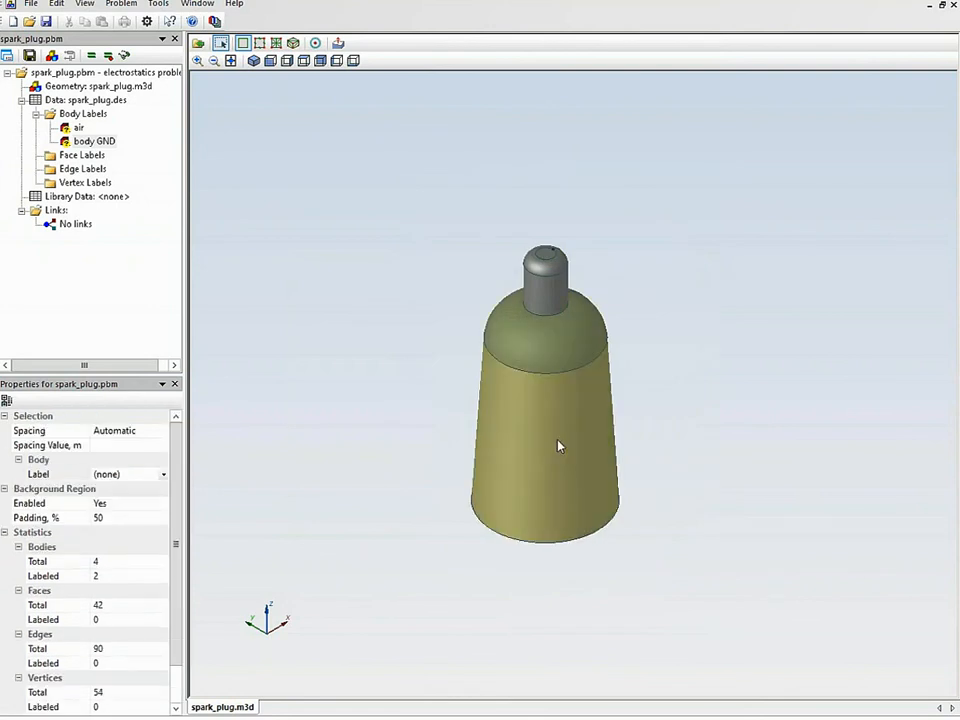
pyautogui.click(126, 475)
pyautogui.write('insulator')
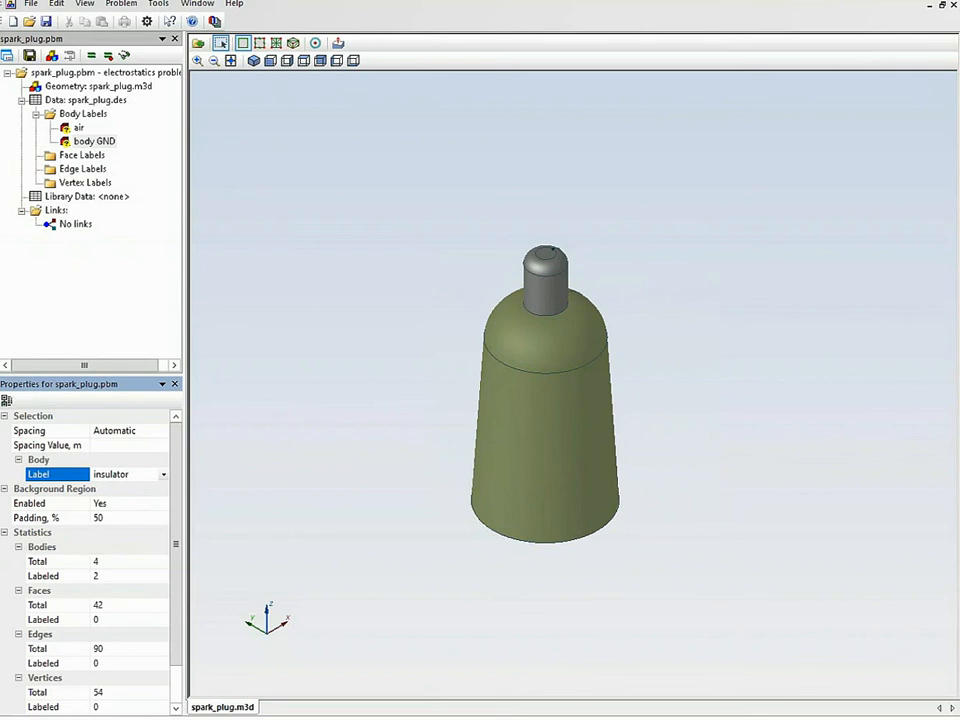
pyautogui.press('Return')
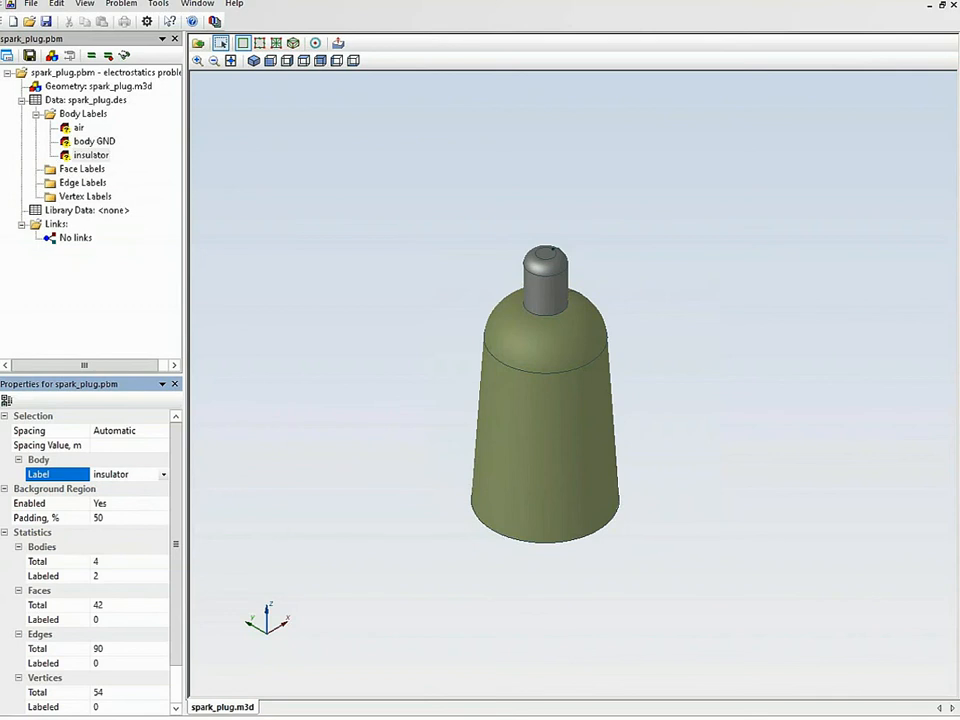
pyautogui.rightClick(536, 420)
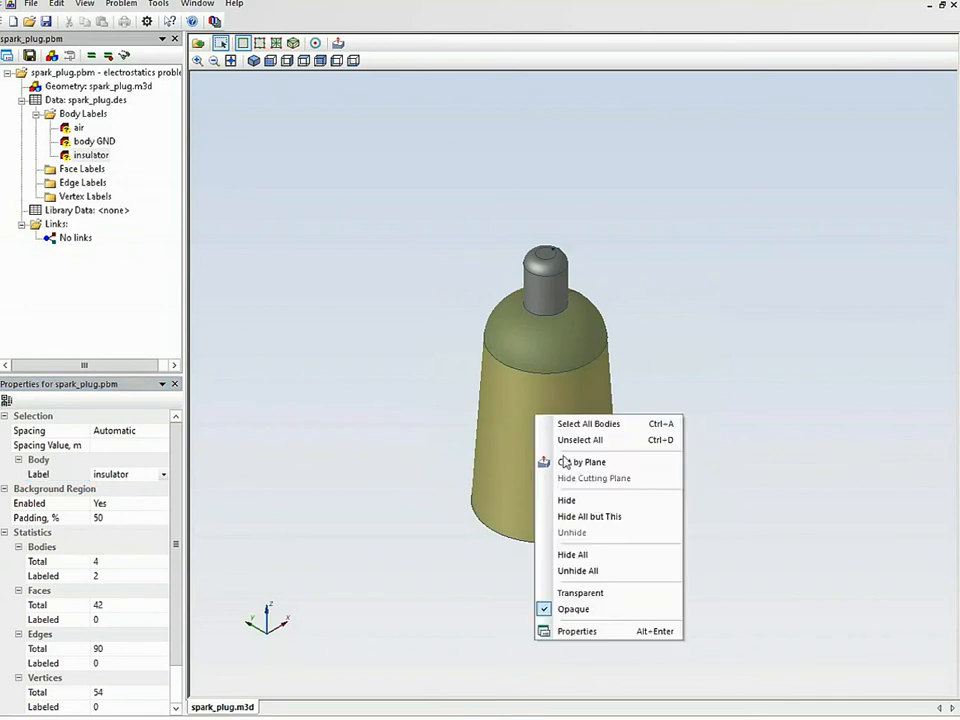
pyautogui.click(567, 500)
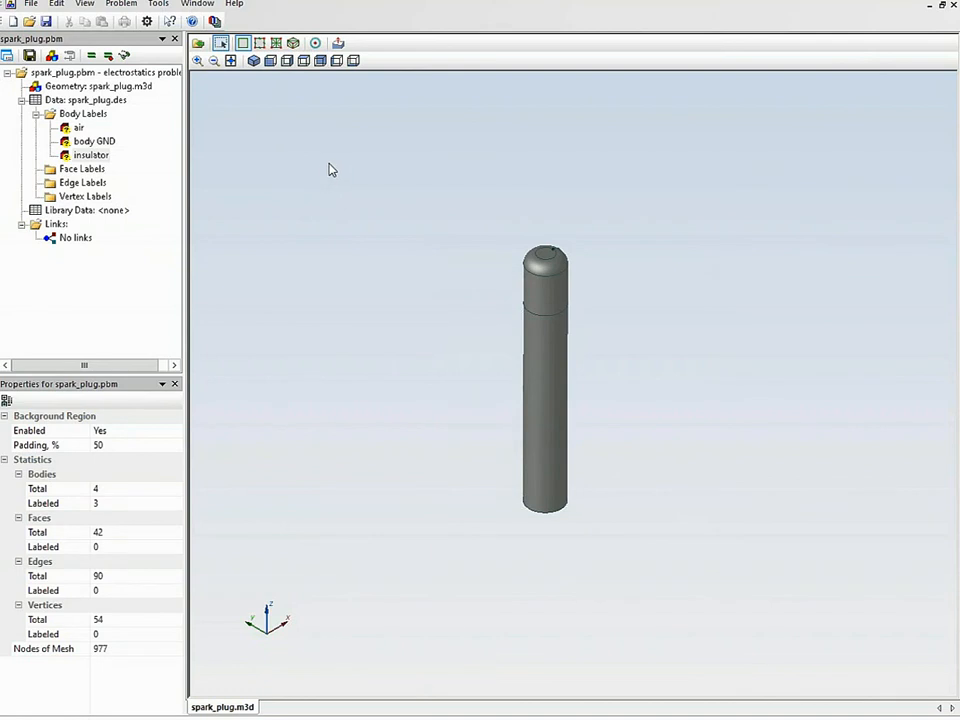
# Select the entire remaining central electrode and set its body label to HV conductor.
pyautogui.moveTo(329, 163); pyautogui.dragTo(677, 558)
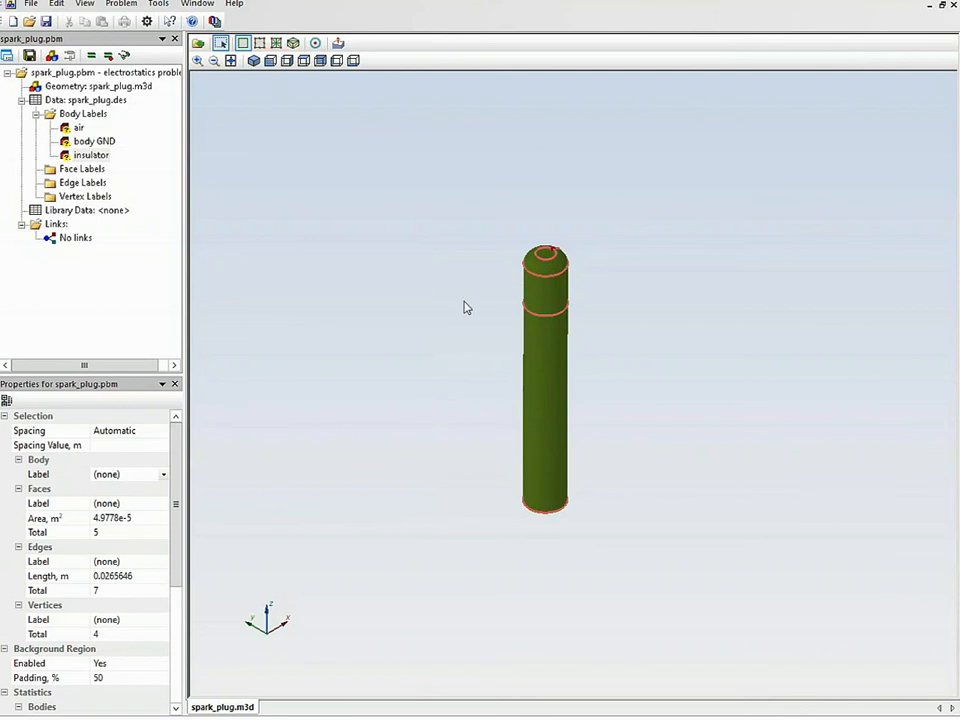
pyautogui.click(137, 475)
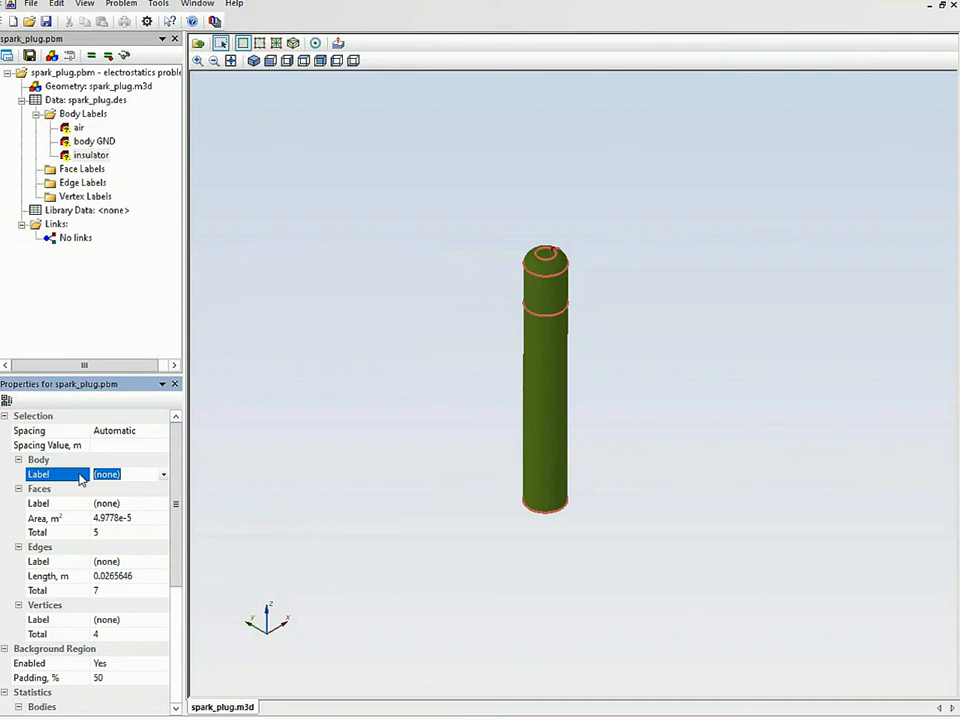
pyautogui.write('HV conductor')
pyautogui.press('Return')
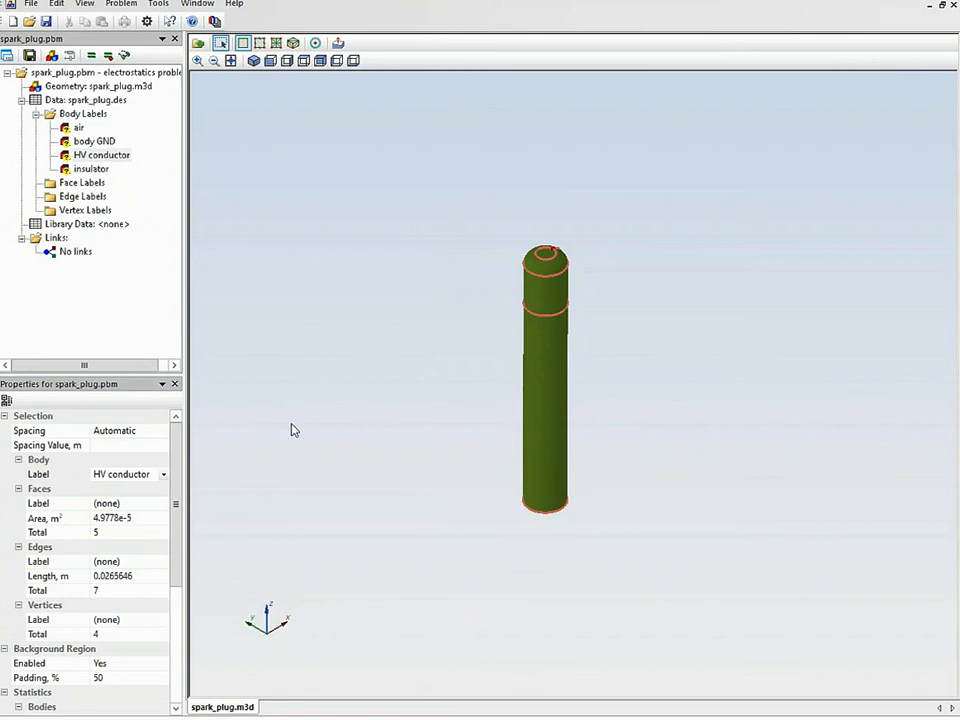
# Clear the selection and unhide all bodies of the model.
pyautogui.rightClick(370, 336)
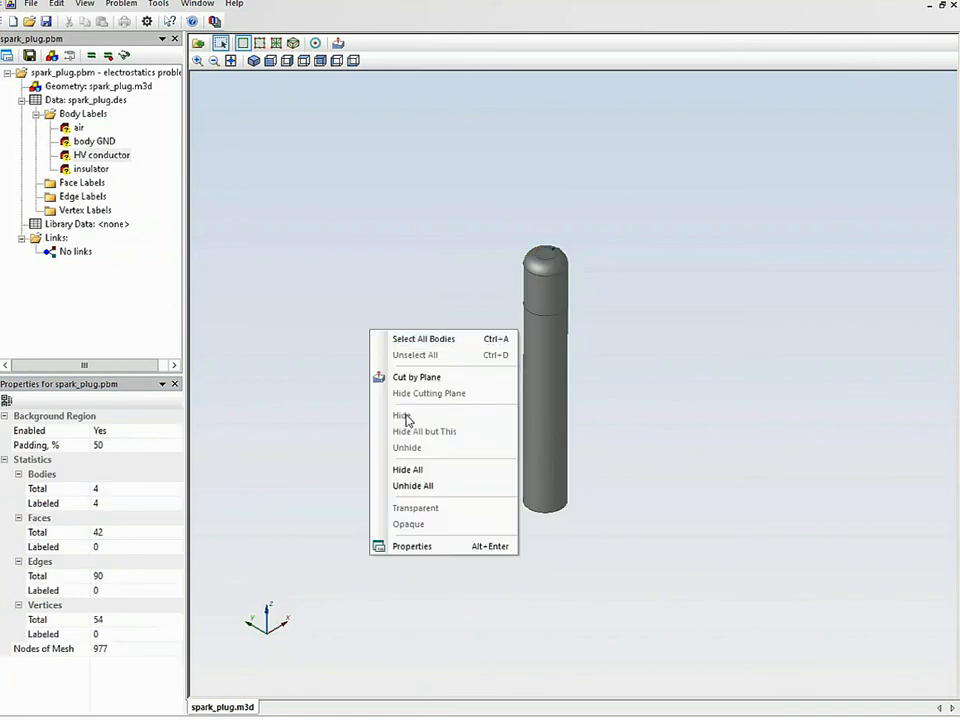
pyautogui.click(418, 486)
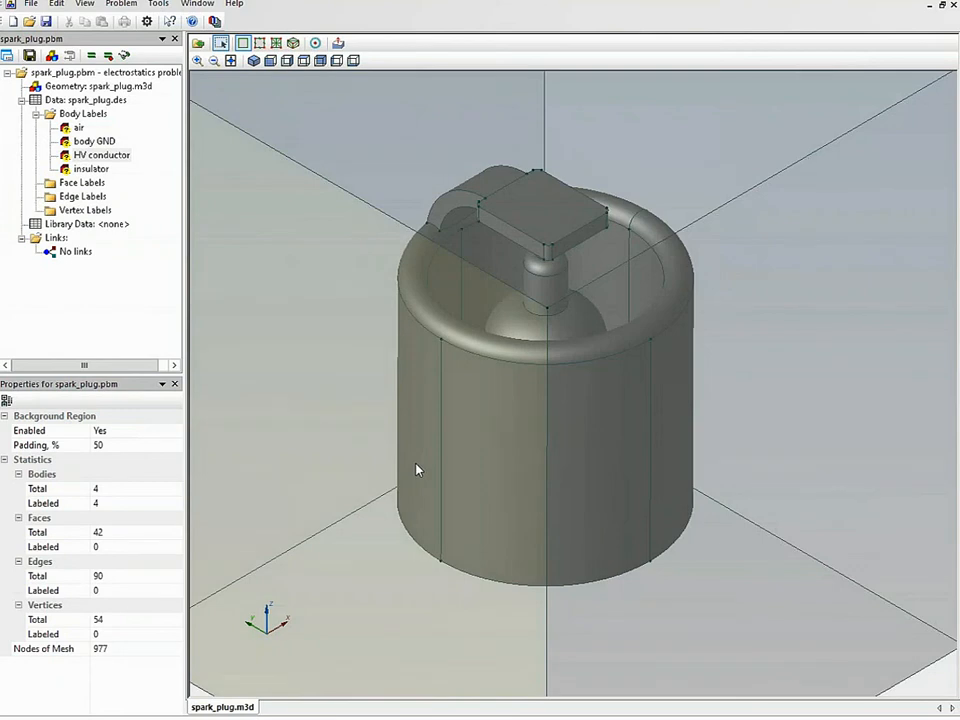
pyautogui.scroll(3, 418, 470)
pyautogui.scroll(-5, 424, 457)
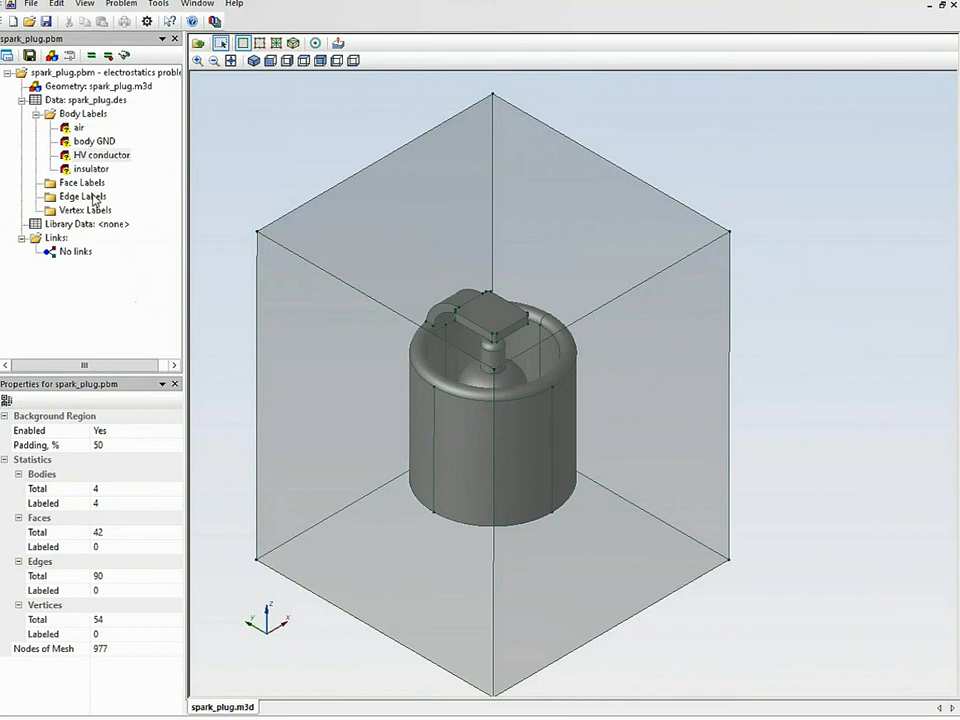
# Set the relative electric permittivity of the air body label to 1 and of the insulator body label to 5.
pyautogui.click(76, 130)
pyautogui.doubleClick(76, 130)
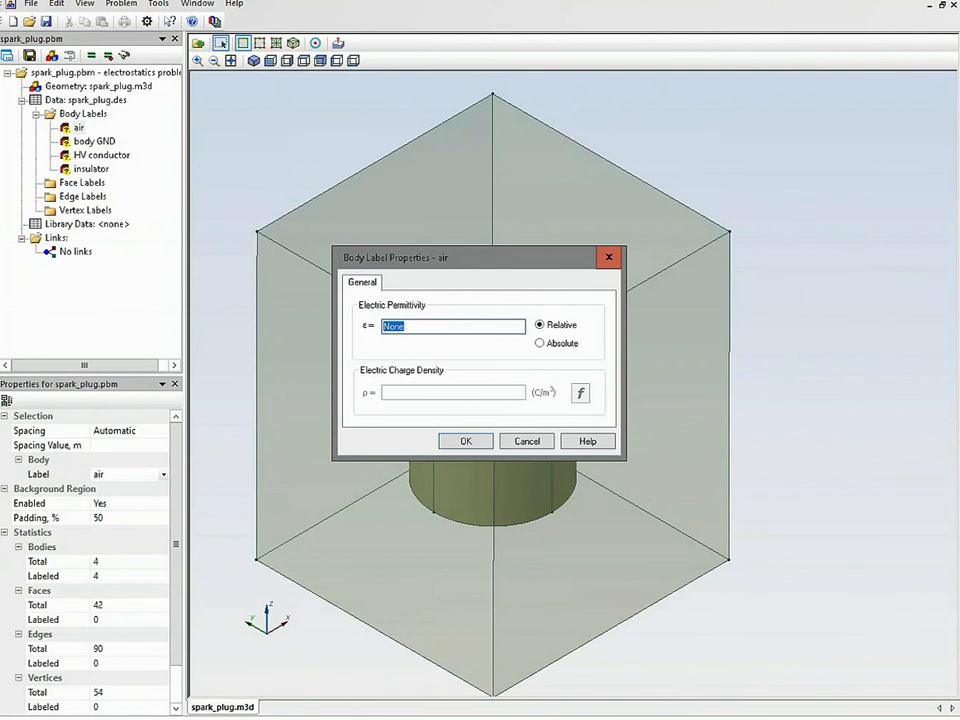
pyautogui.write('1')
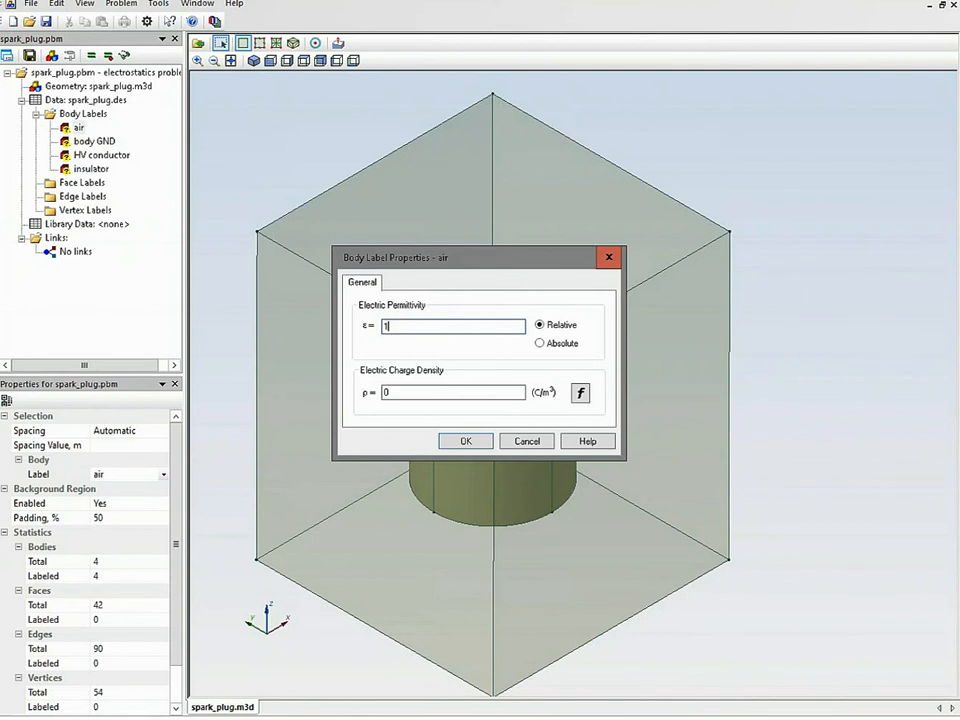
pyautogui.click(462, 441)
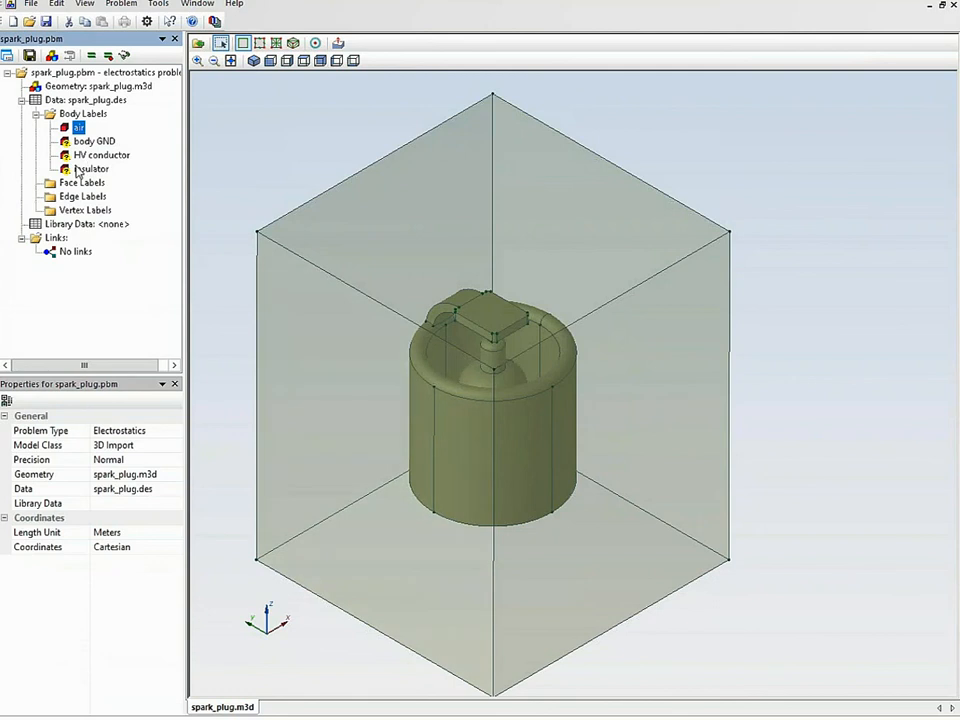
pyautogui.doubleClick(78, 172)
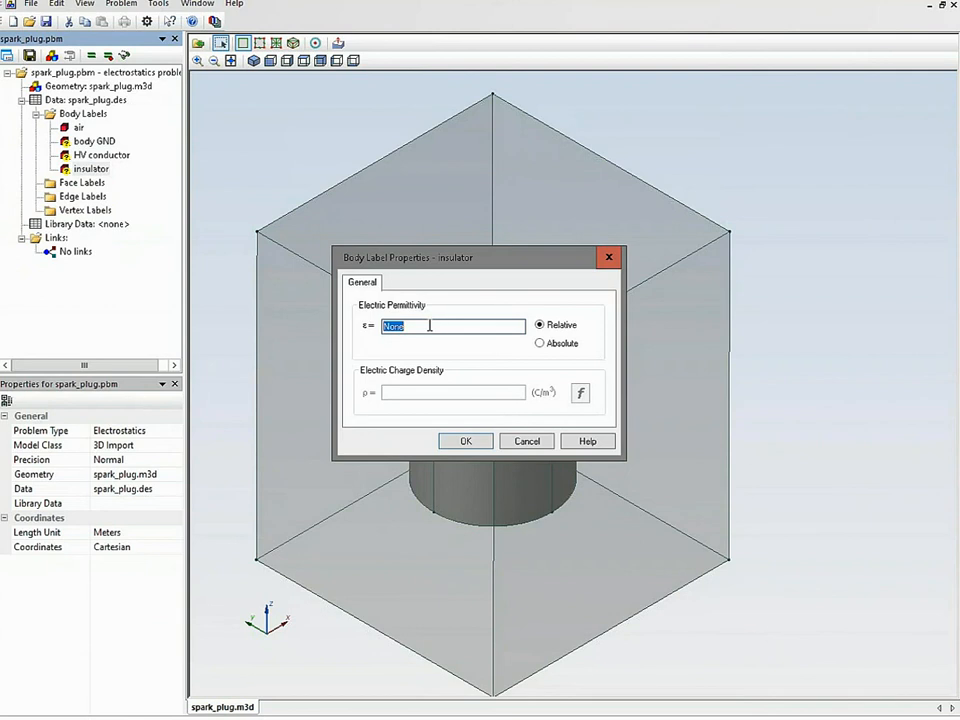
pyautogui.write('5')
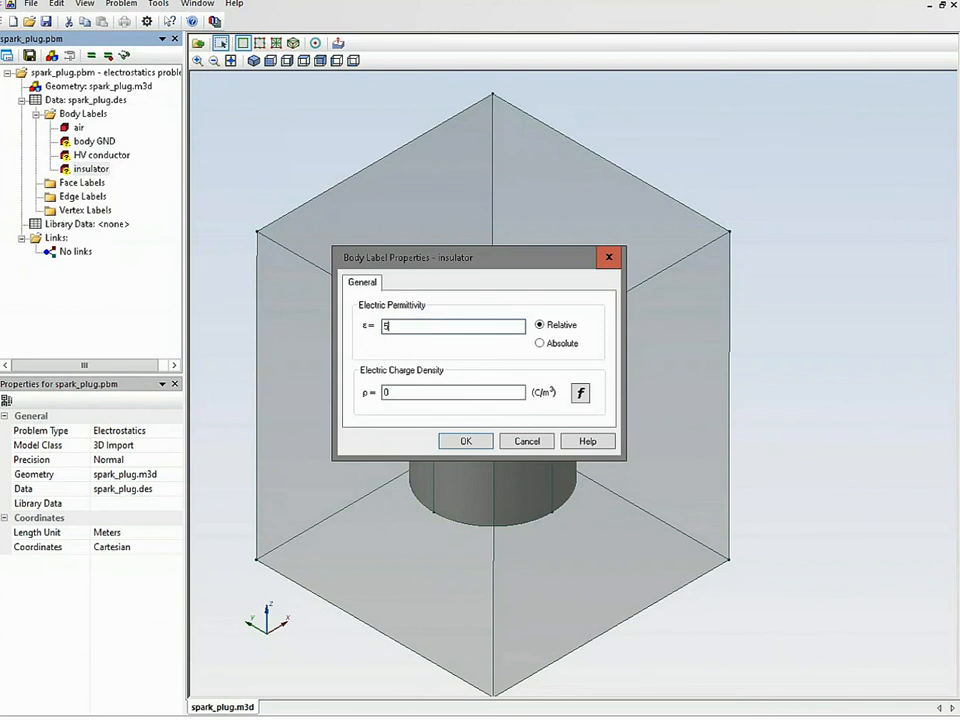
pyautogui.click(467, 441)
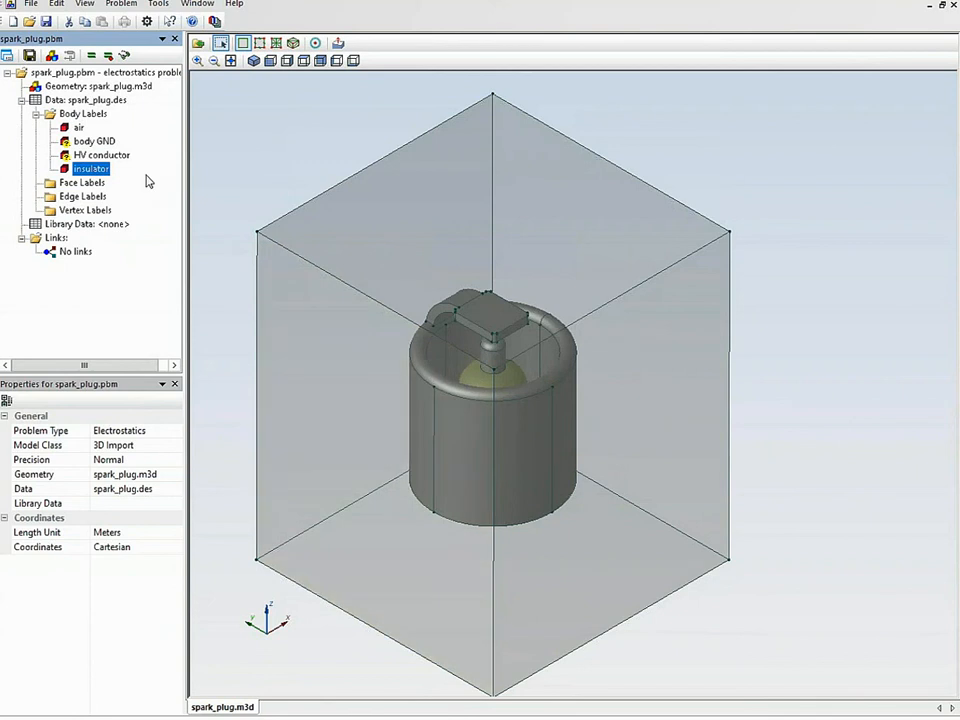
# Set the relative electric permittivity of both the body GND and HV conductor body labels to 10000.
pyautogui.doubleClick(102, 143)
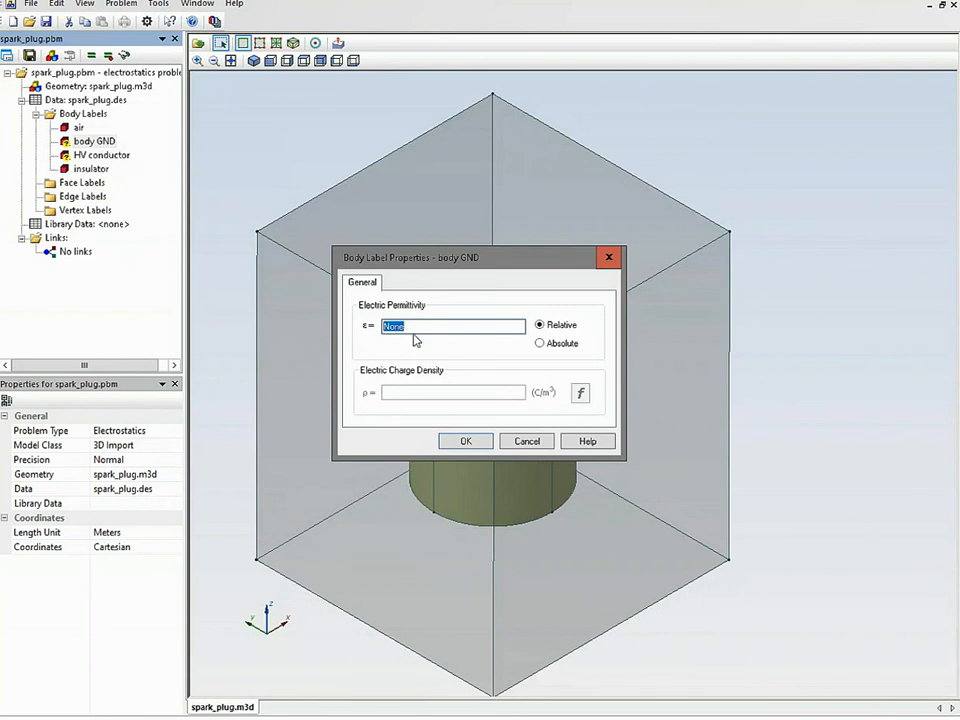
pyautogui.write('10000')
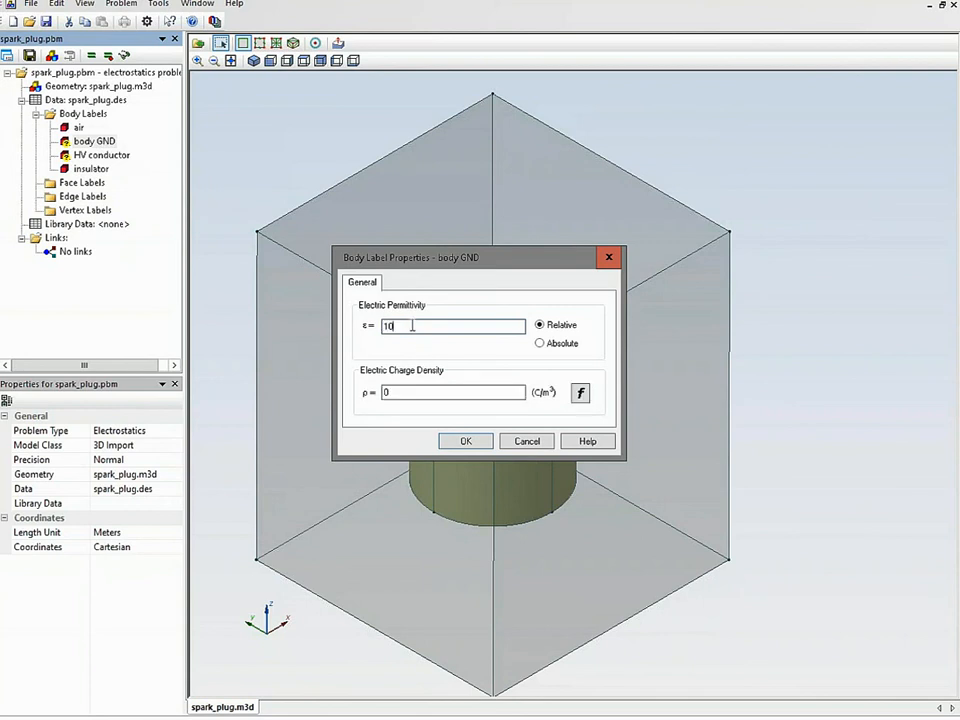
pyautogui.click(459, 443)
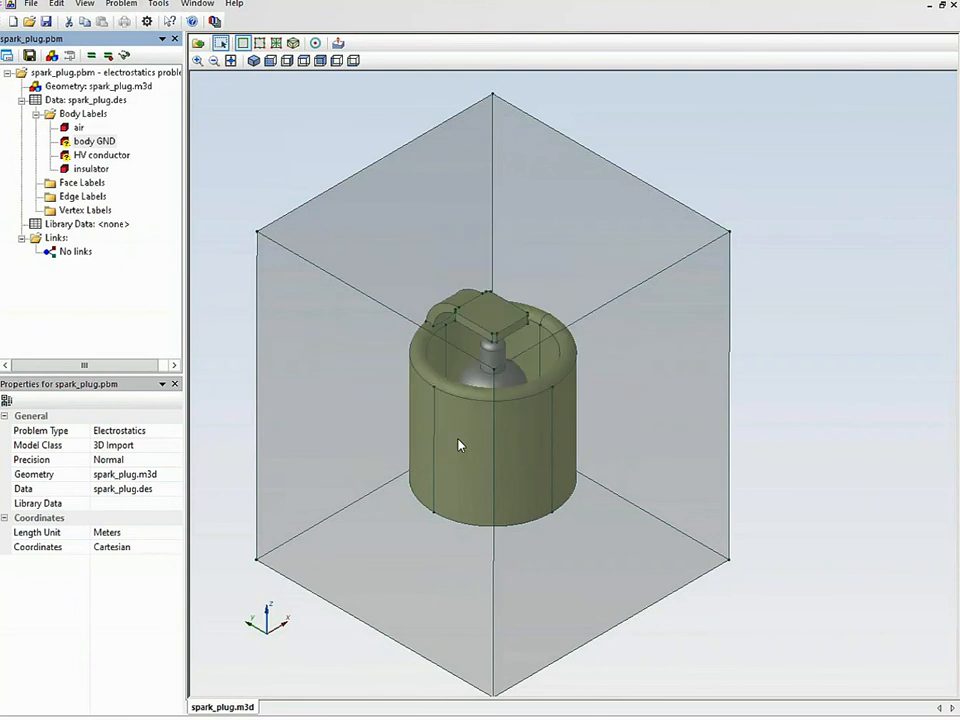
pyautogui.doubleClick(99, 156)
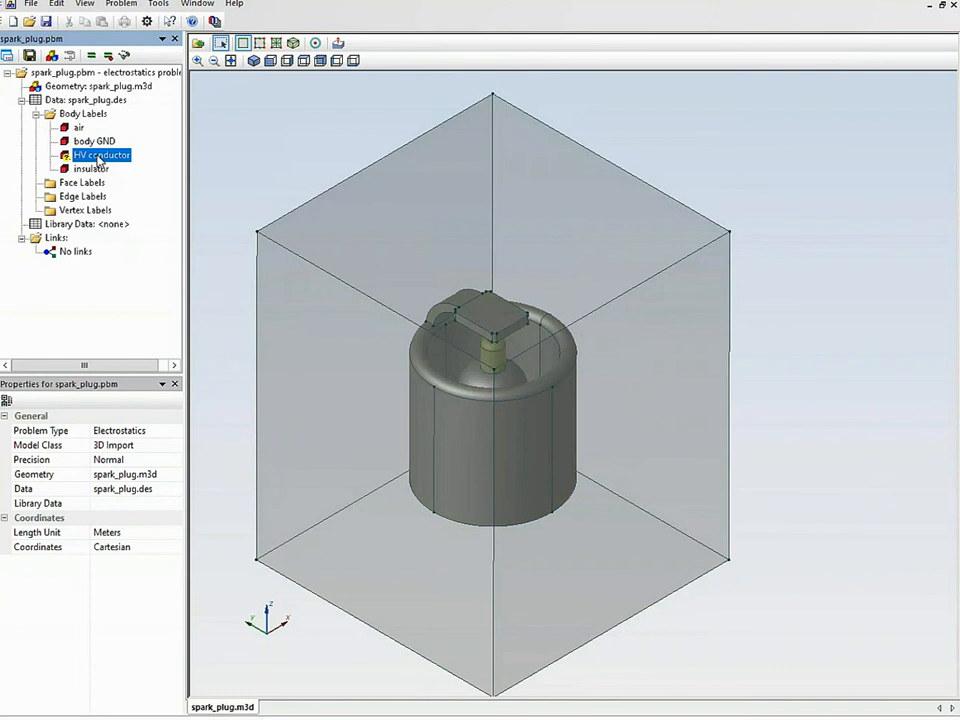
pyautogui.write('10000')
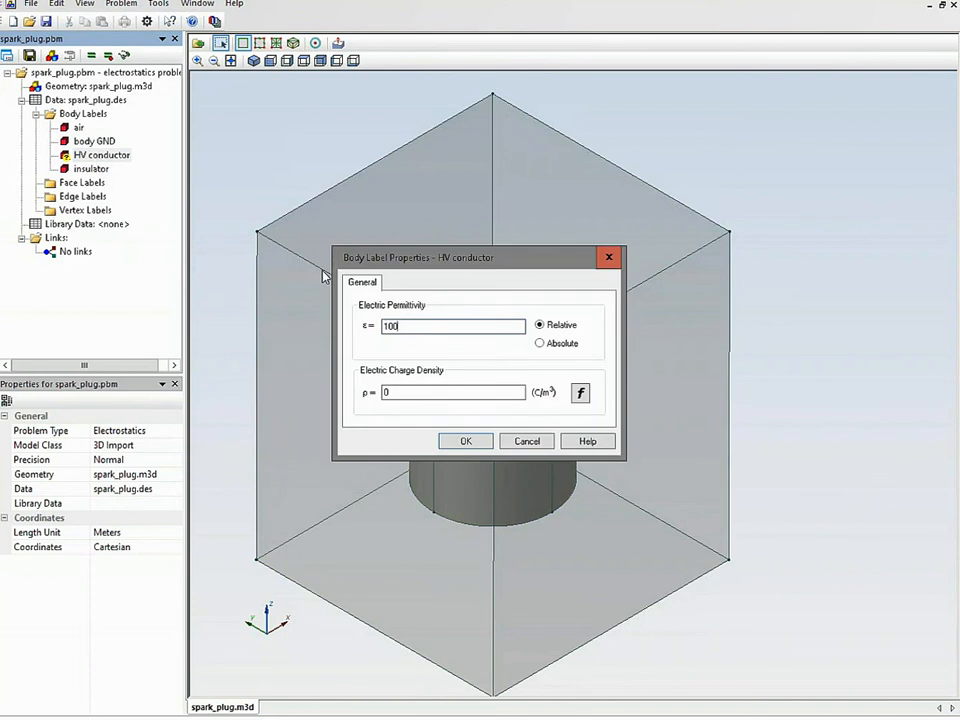
pyautogui.click(476, 443)
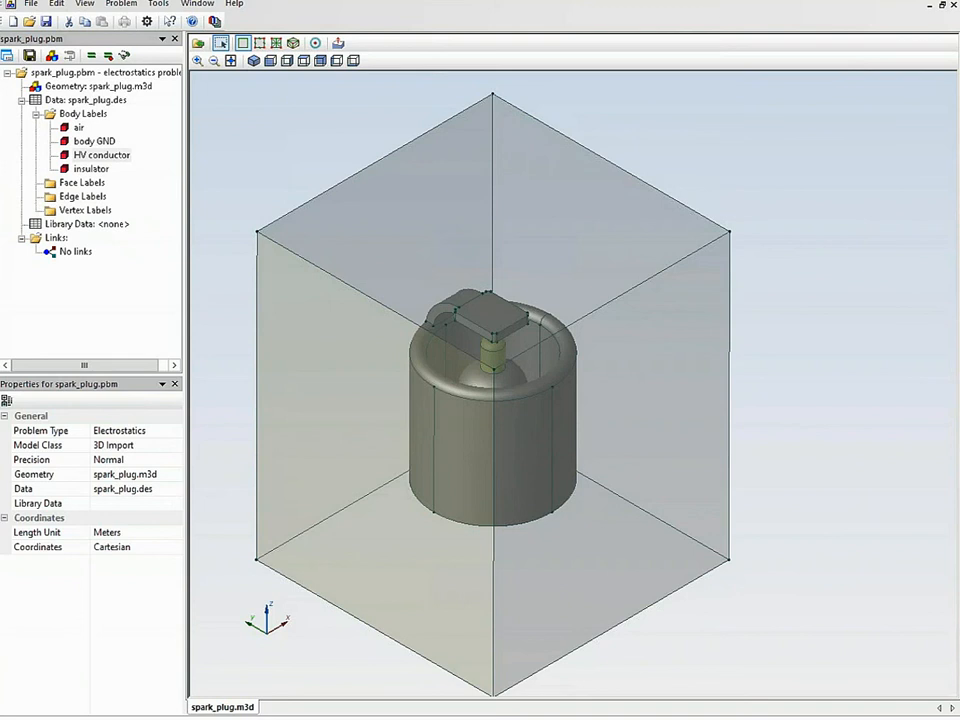
# Hide all bodies except the HV conductor and assign the face label HV to all its faces.
pyautogui.rightClick(91, 158)
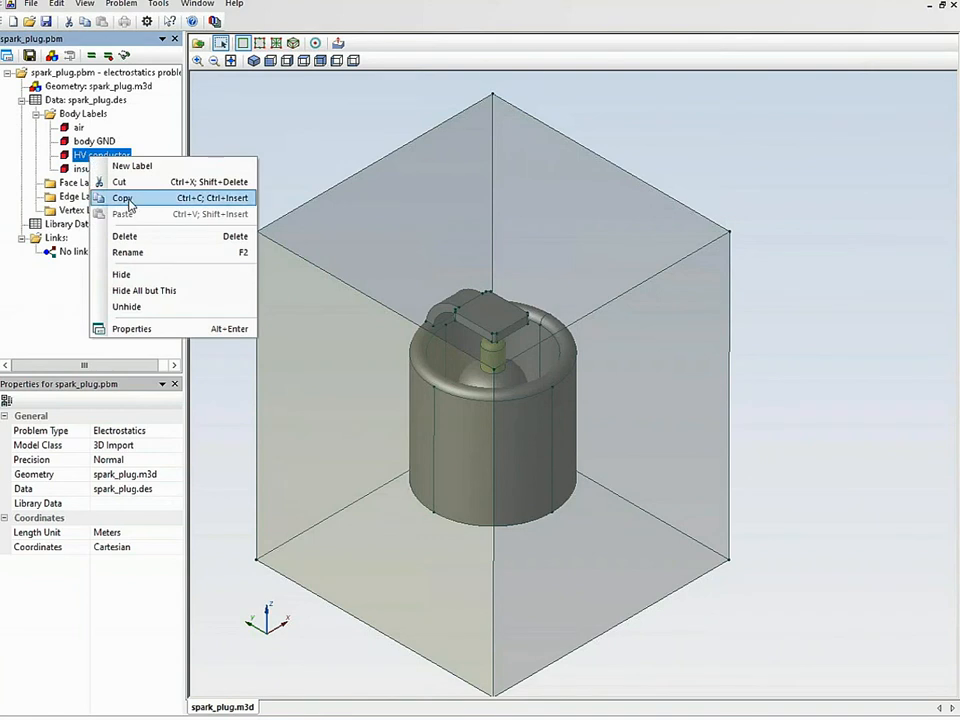
pyautogui.click(180, 292)
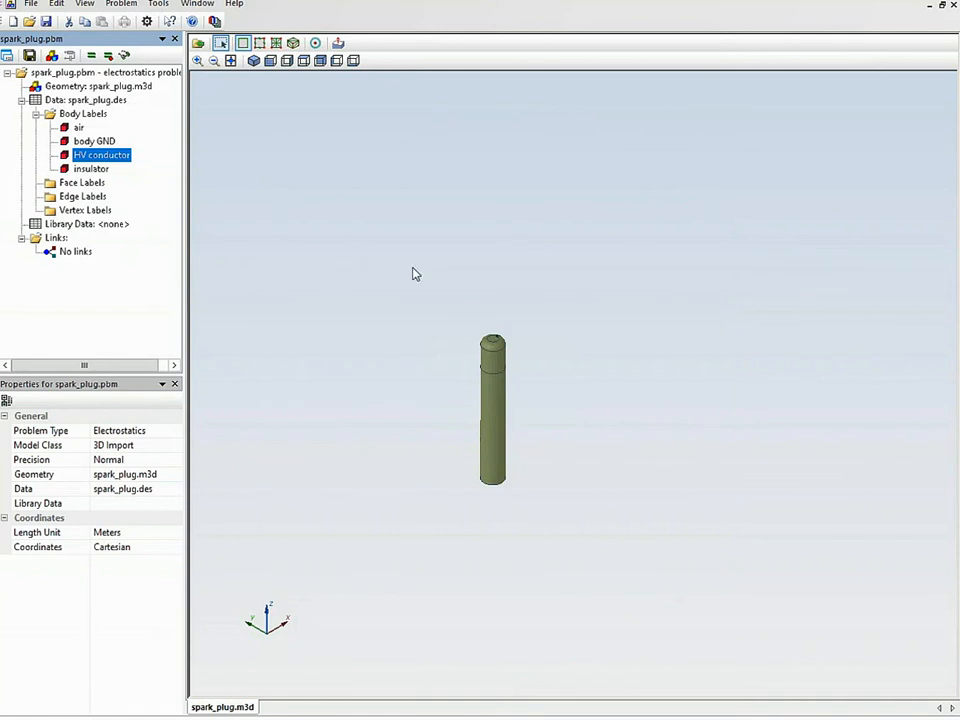
pyautogui.moveTo(406, 281); pyautogui.dragTo(570, 508)
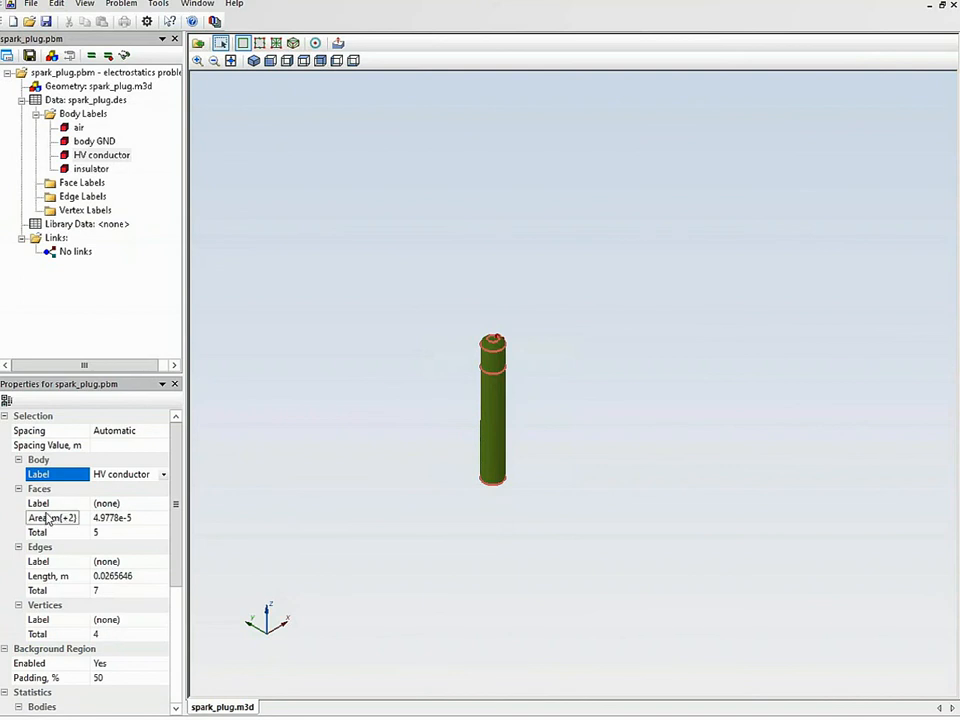
pyautogui.click(112, 503)
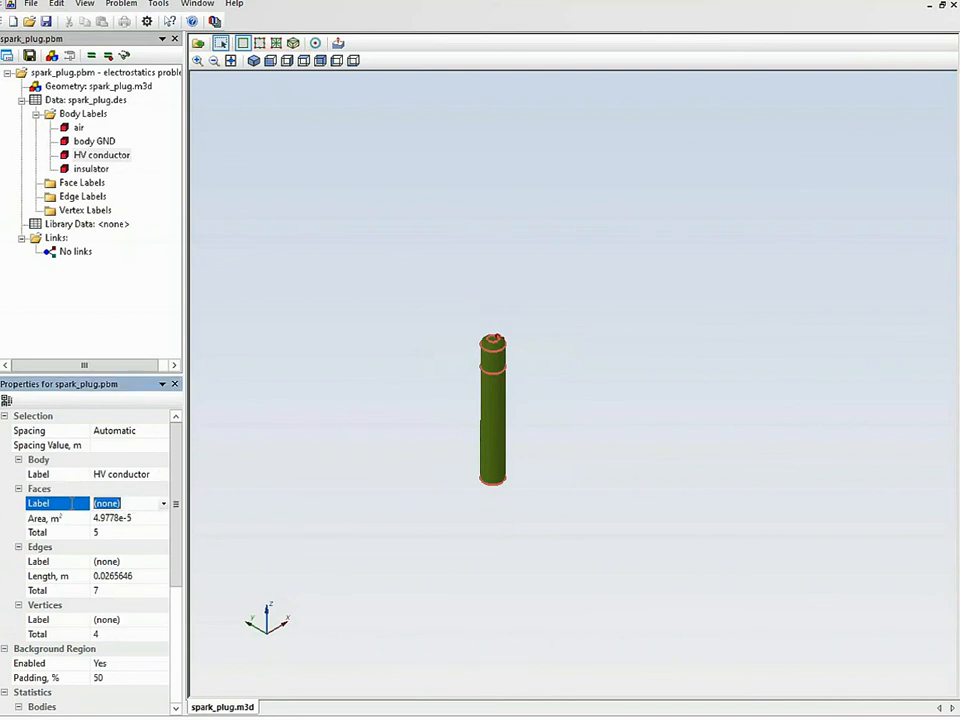
pyautogui.write('HV')
pyautogui.press('Return')
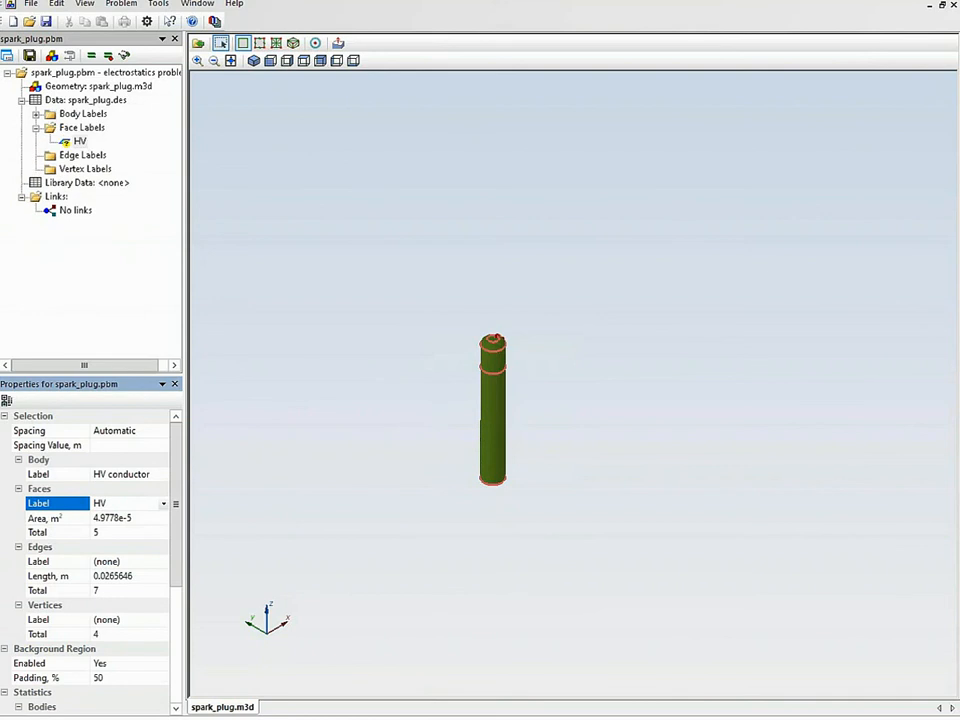
# Define a voltage boundary condition of 10000 V for the HV face label.
pyautogui.click(36, 114)
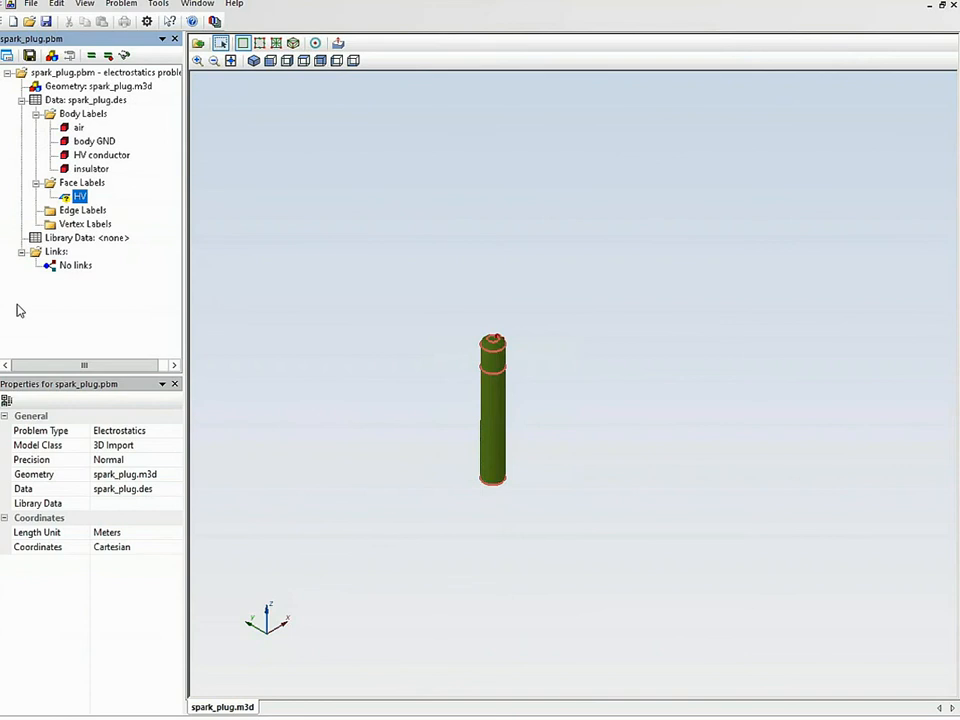
pyautogui.doubleClick(78, 197)
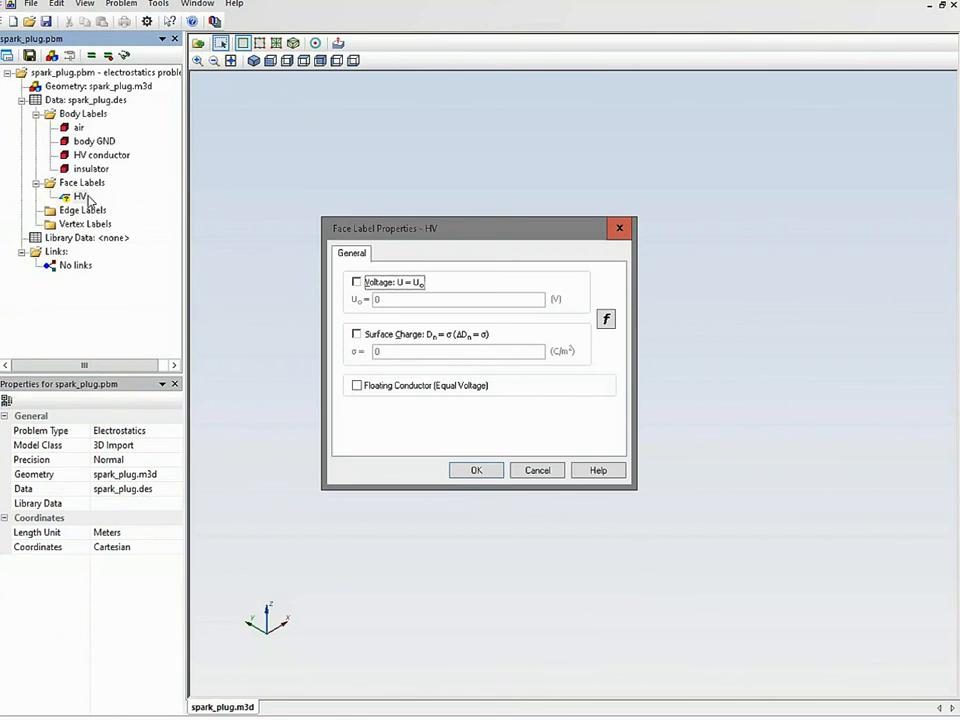
pyautogui.click(356, 282)
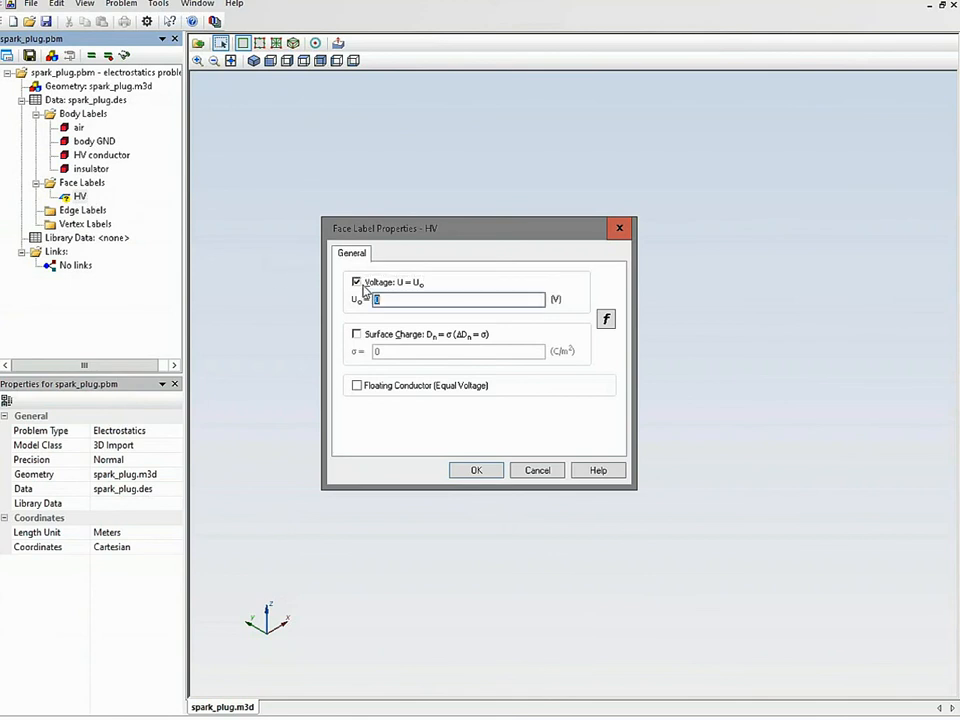
pyautogui.write('10000')
pyautogui.click(494, 476)
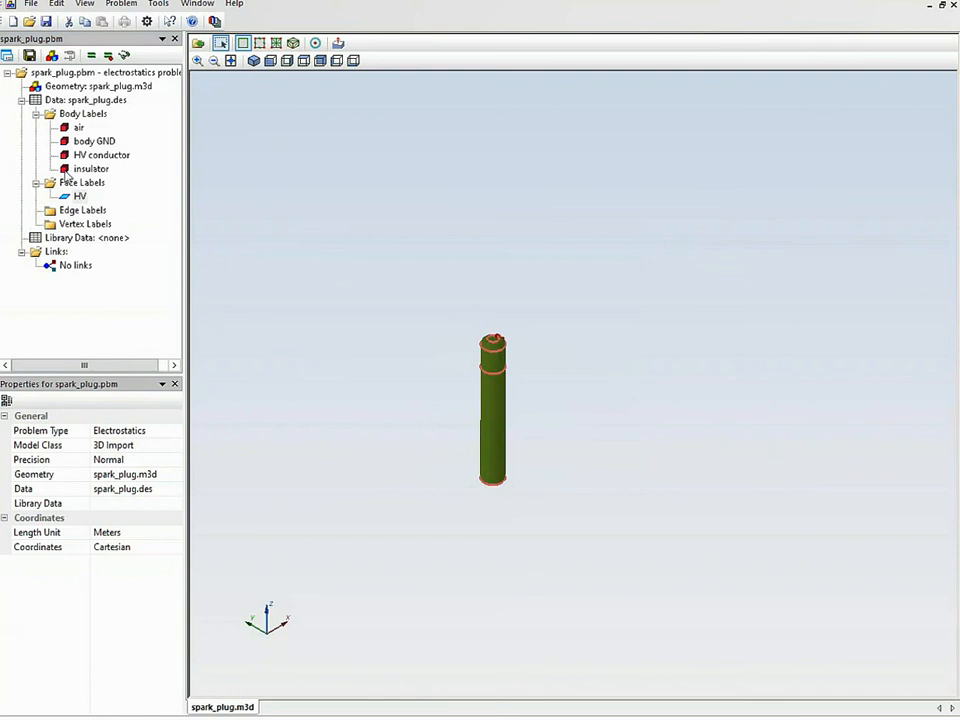
# Unhide all bodies and hide everything except the body GND shell.
pyautogui.rightClick(231, 196)
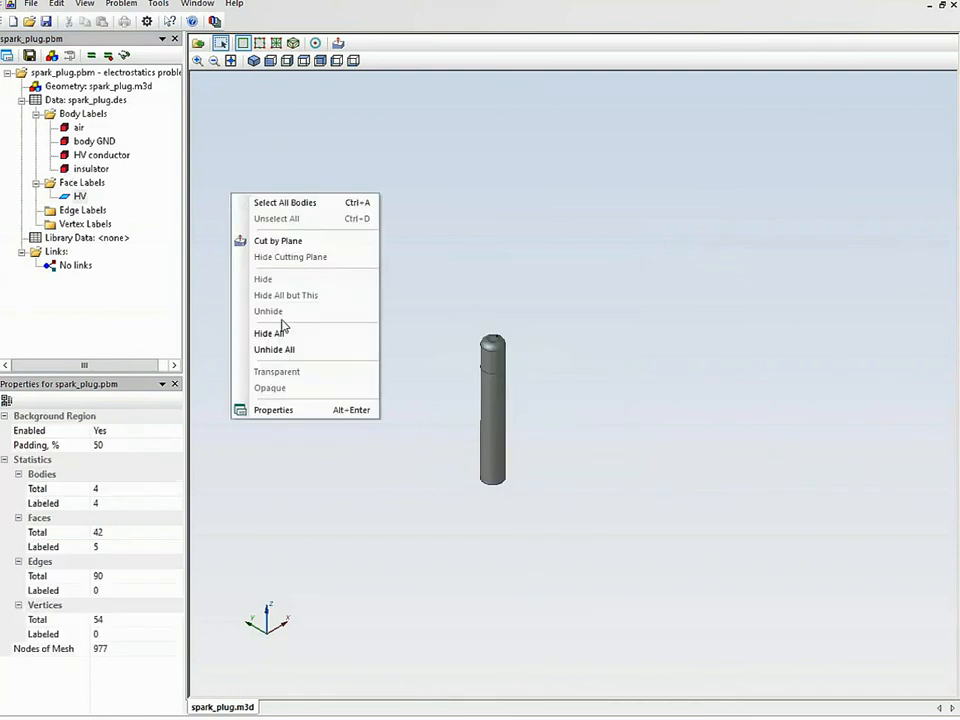
pyautogui.click(298, 349)
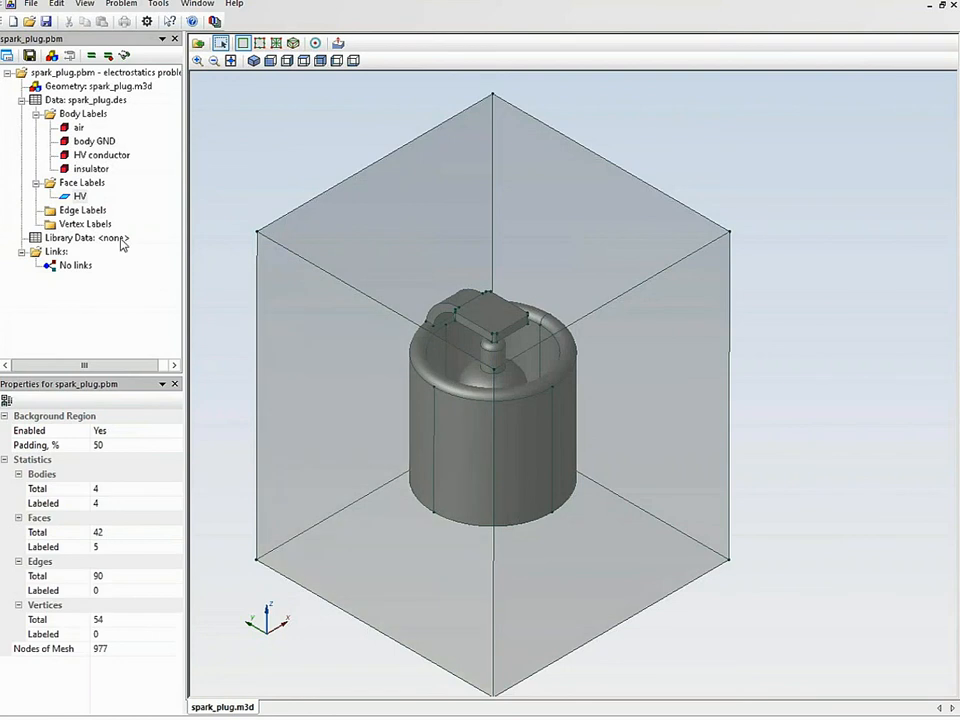
pyautogui.click(84, 143)
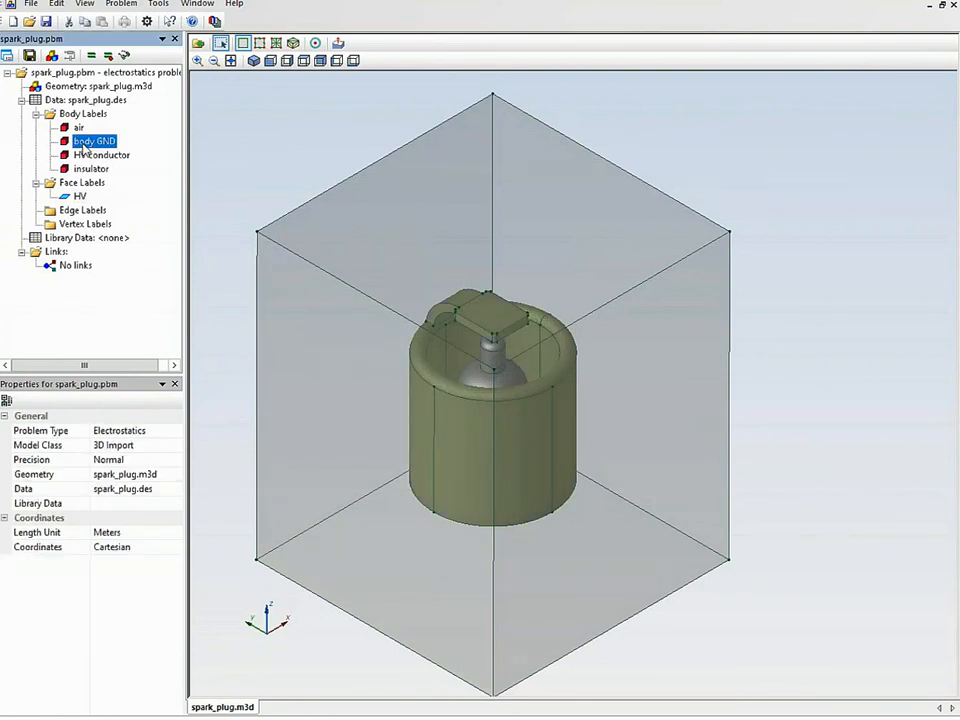
pyautogui.rightClick(85, 146)
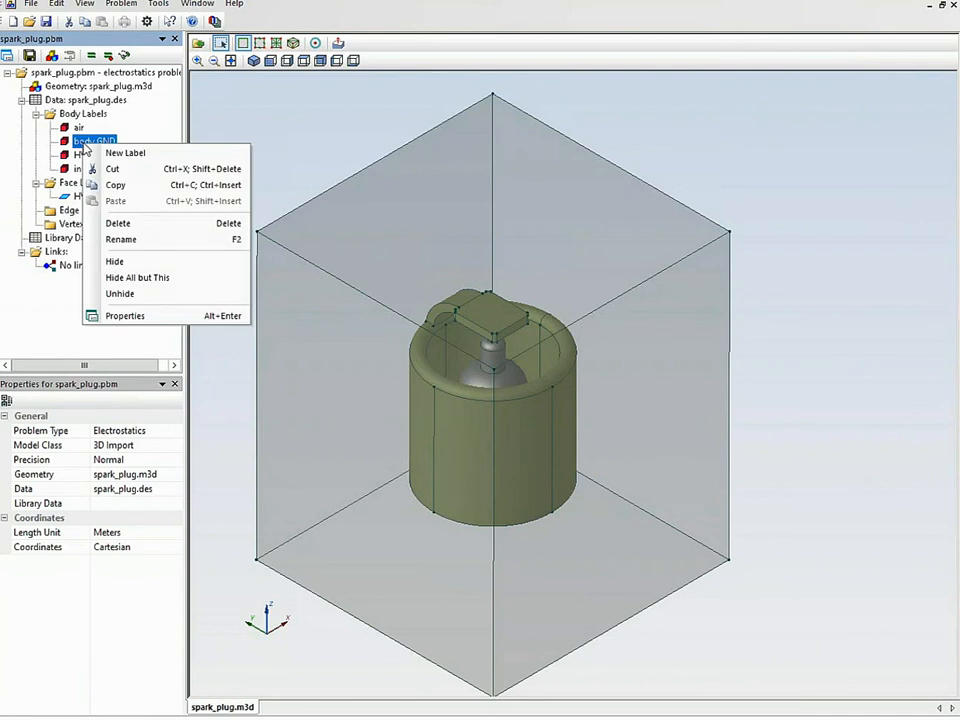
pyautogui.click(138, 277)
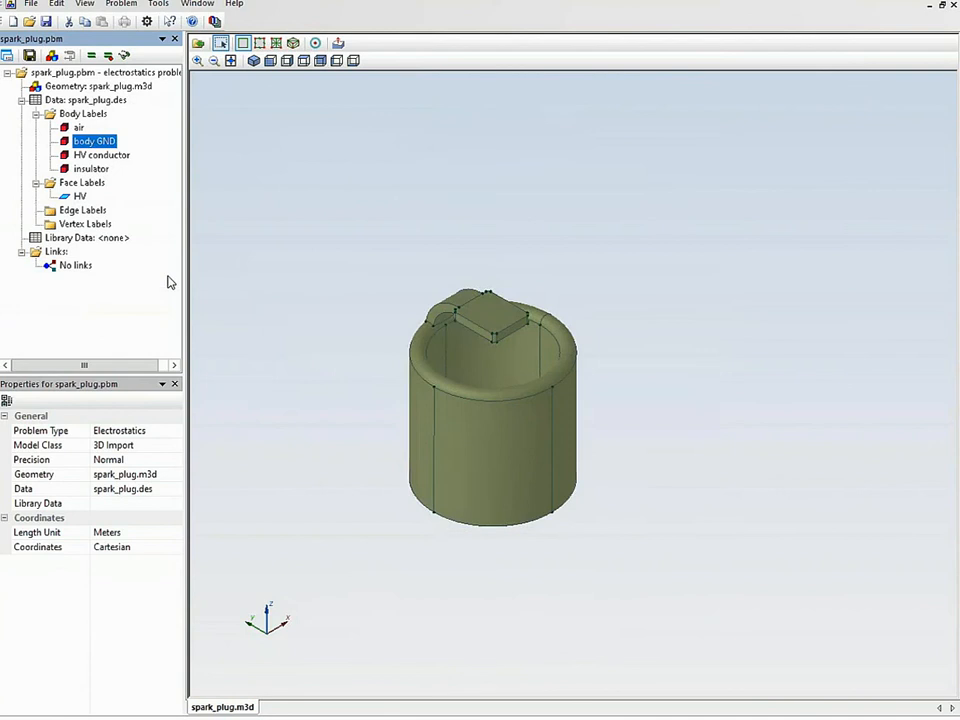
# Select the entire metal shell and assign the face label grounded to all its faces.
pyautogui.moveTo(340, 322); pyautogui.dragTo(343, 265)
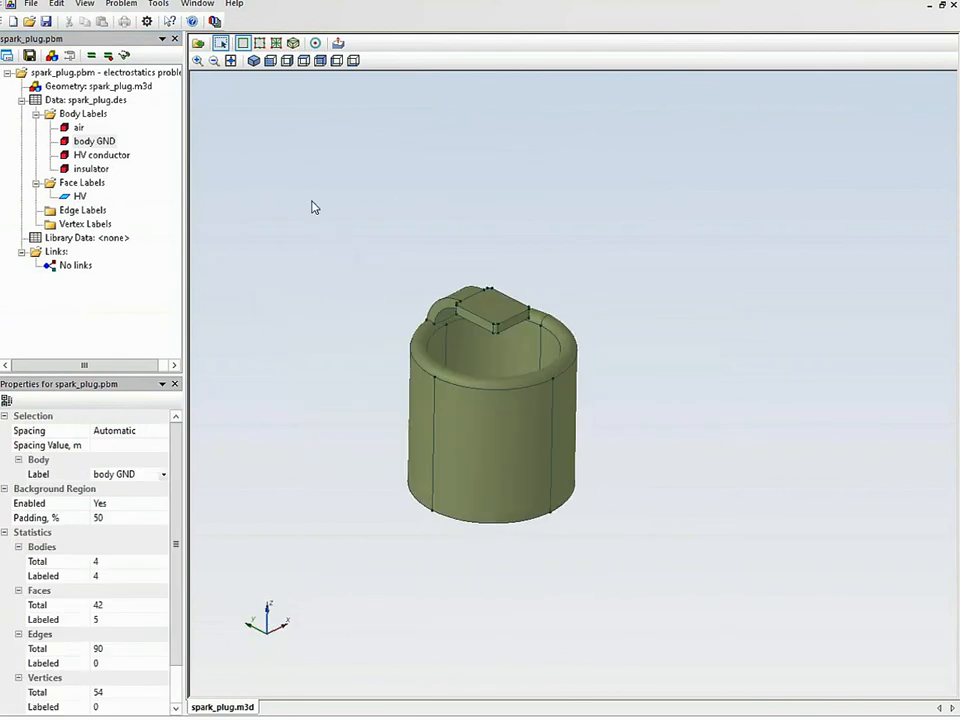
pyautogui.moveTo(312, 202); pyautogui.dragTo(686, 572)
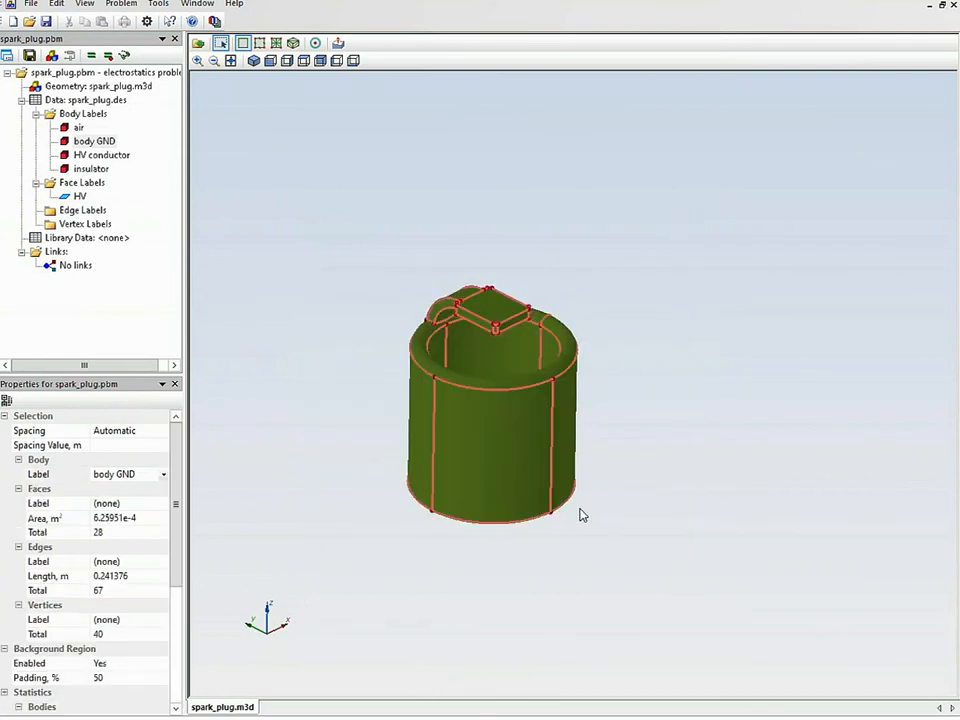
pyautogui.click(132, 505)
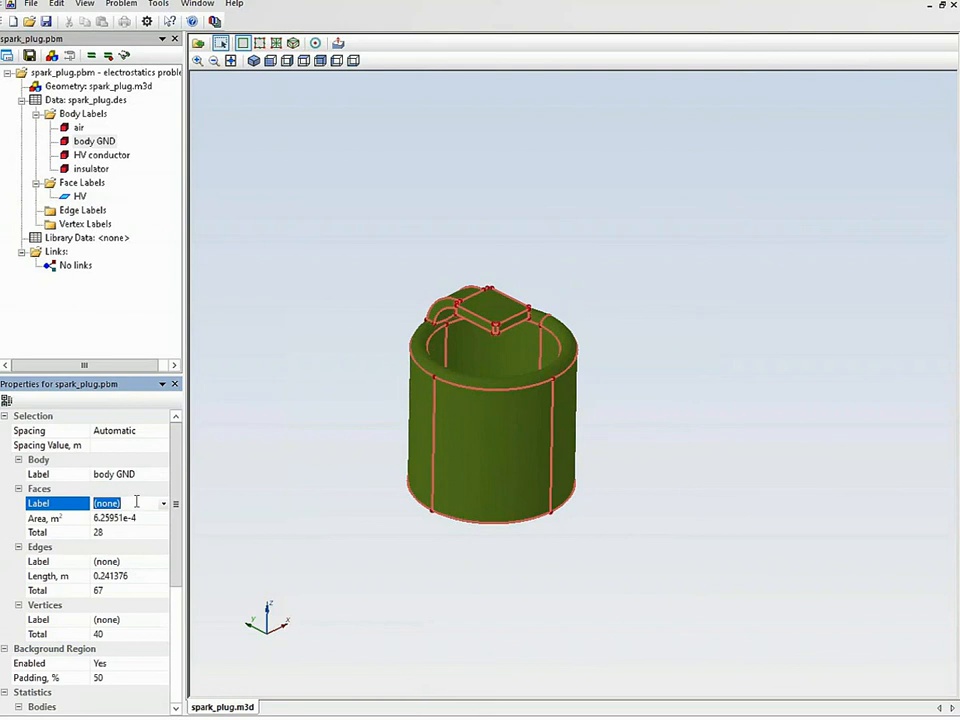
pyautogui.write('grounded')
pyautogui.press('Return')
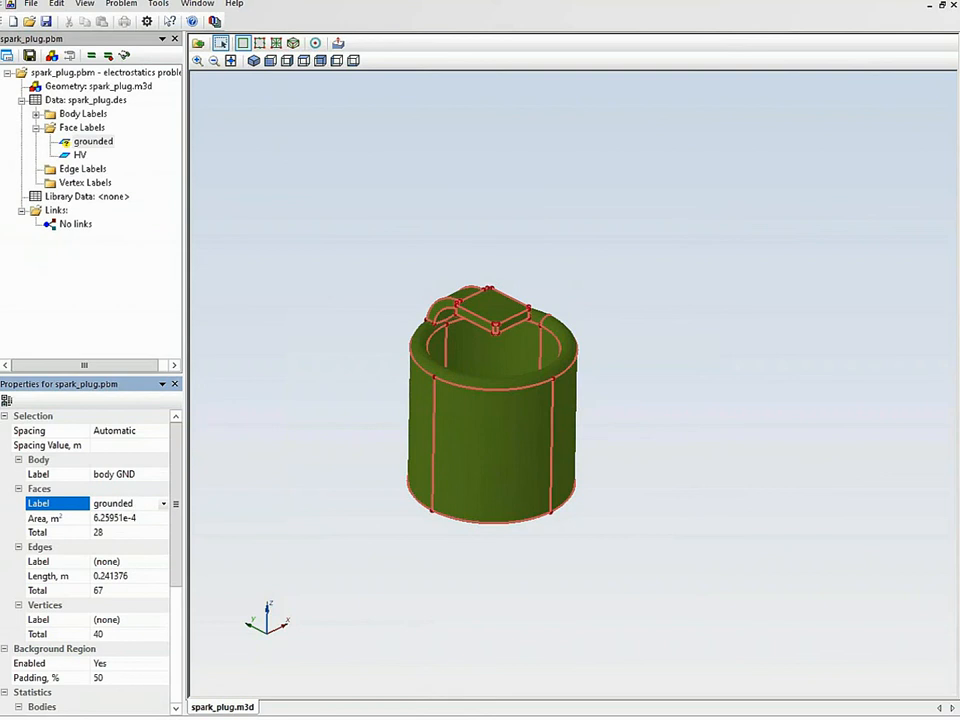
# Define a voltage boundary condition of 0 V for the grounded face label.
pyautogui.doubleClick(85, 148)
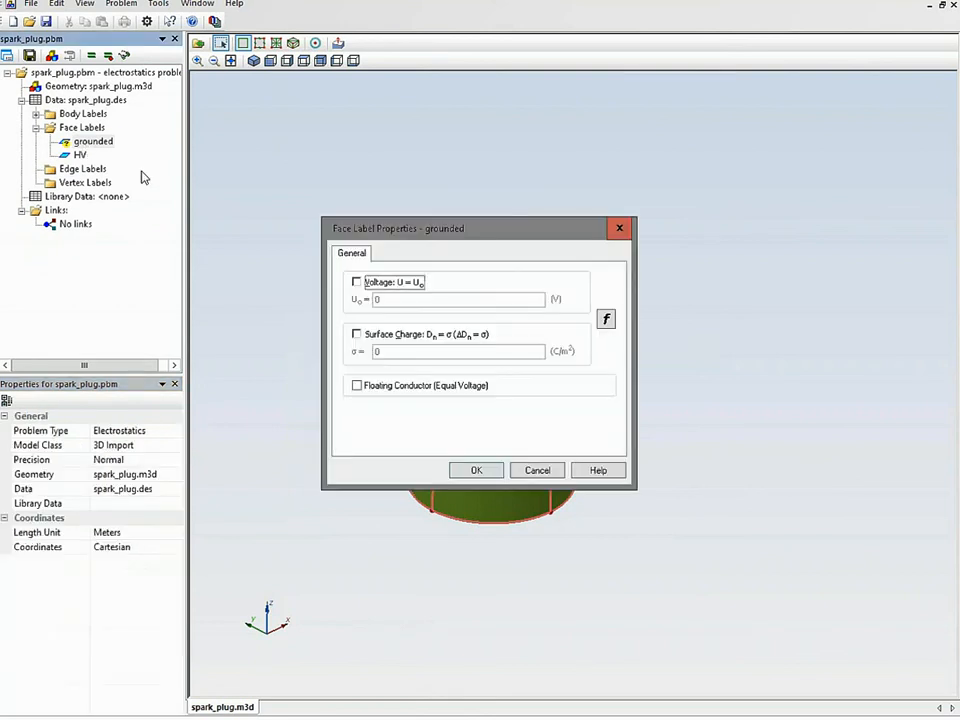
pyautogui.click(385, 283)
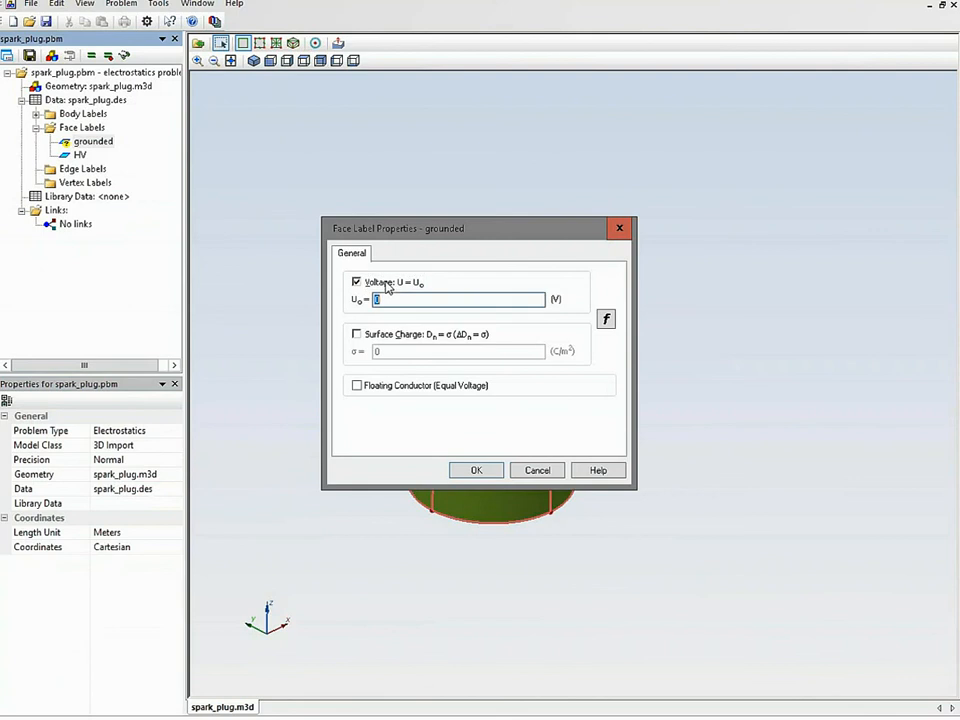
pyautogui.click(476, 470)
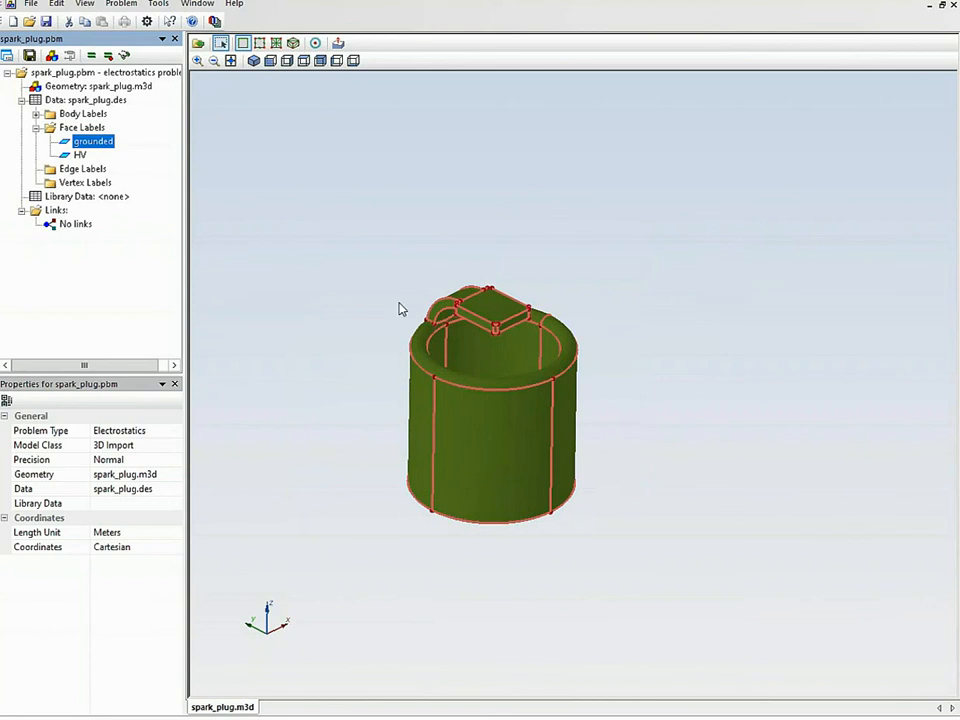
# Unhide all bodies of the spark plug model.
pyautogui.click(293, 242)
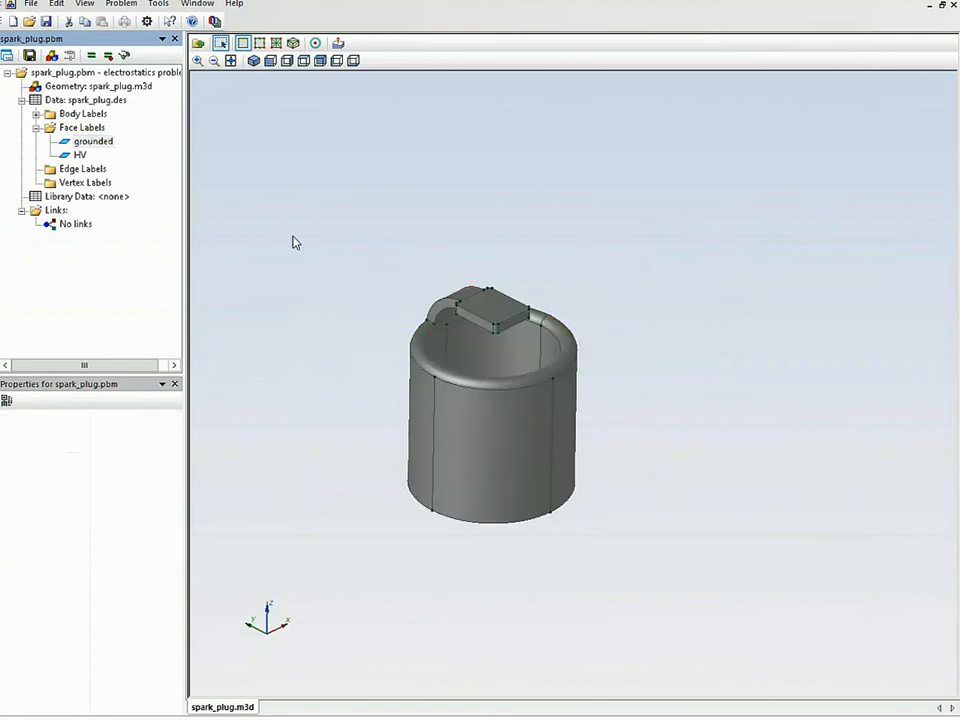
pyautogui.rightClick(293, 242)
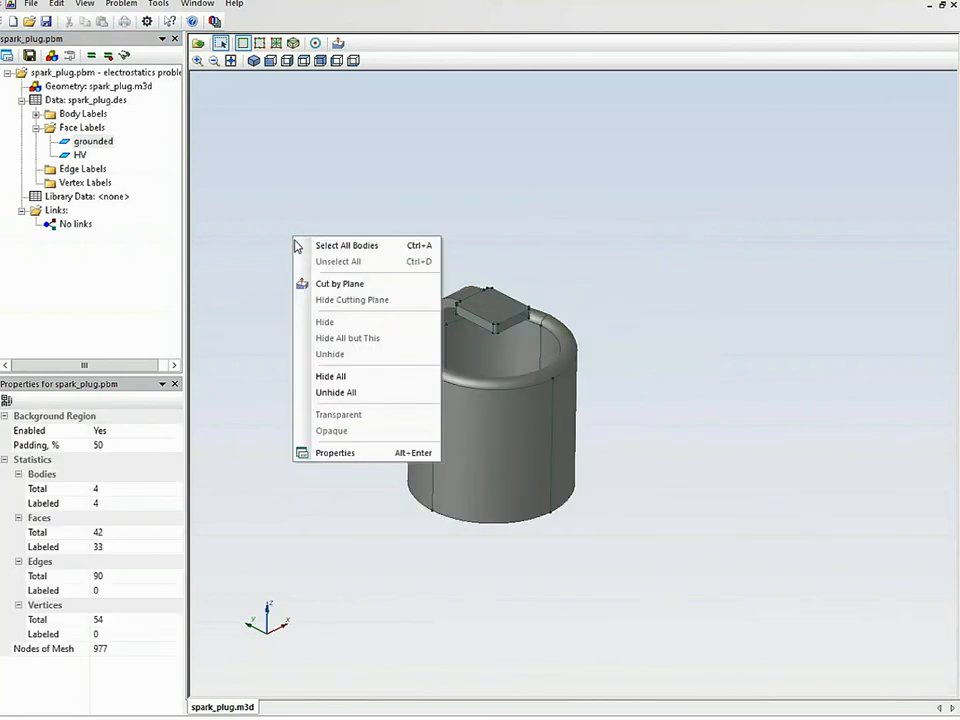
pyautogui.click(364, 392)
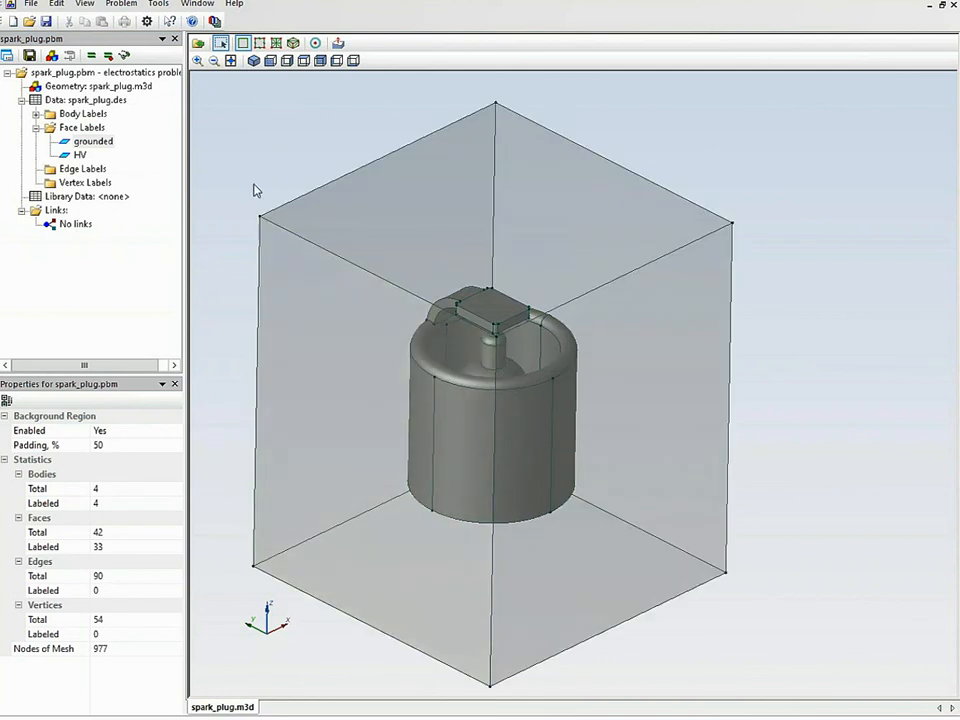
pyautogui.moveTo(253, 154); pyautogui.dragTo(286, 138)
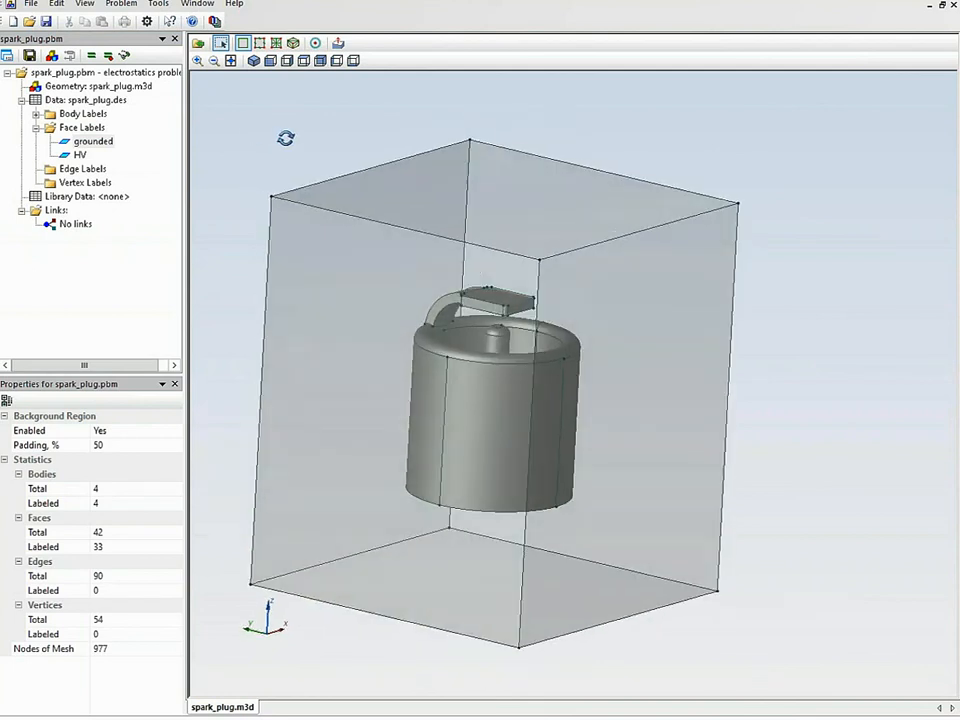
# Check the label assignments by highlighting body GND, grounded, HV conductor, HV, insulator and air one after another in the model.
pyautogui.click(36, 114)
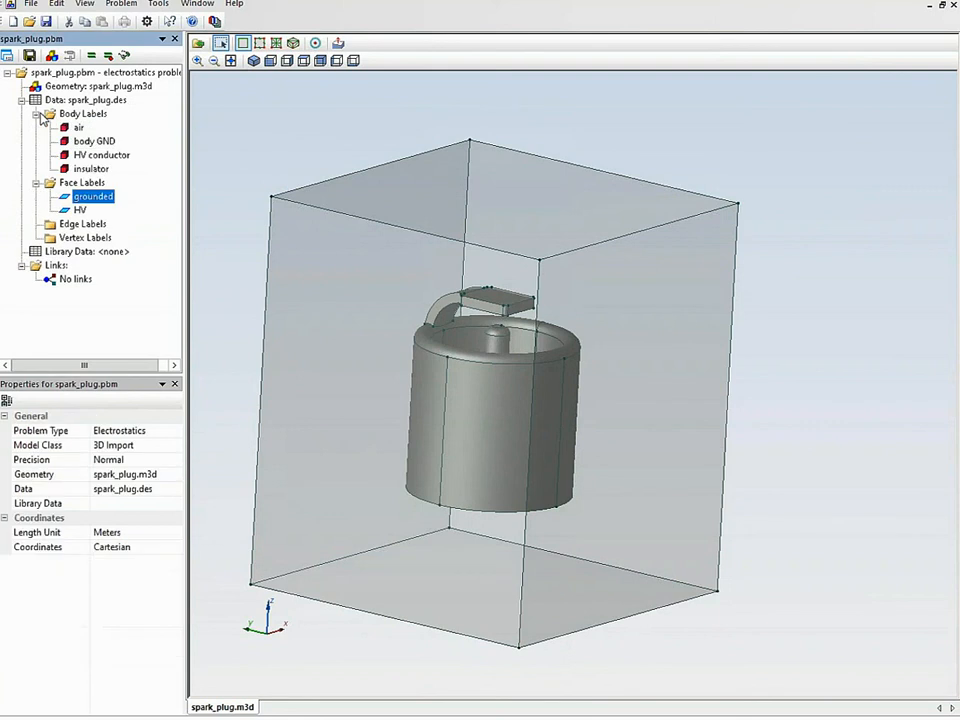
pyautogui.click(92, 143)
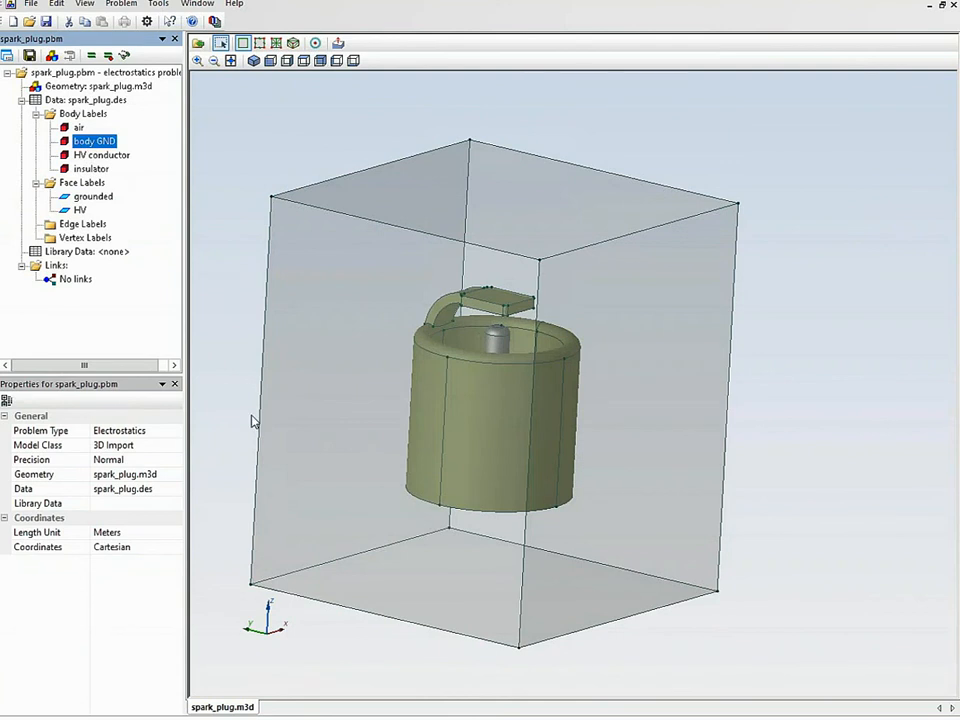
pyautogui.click(88, 199)
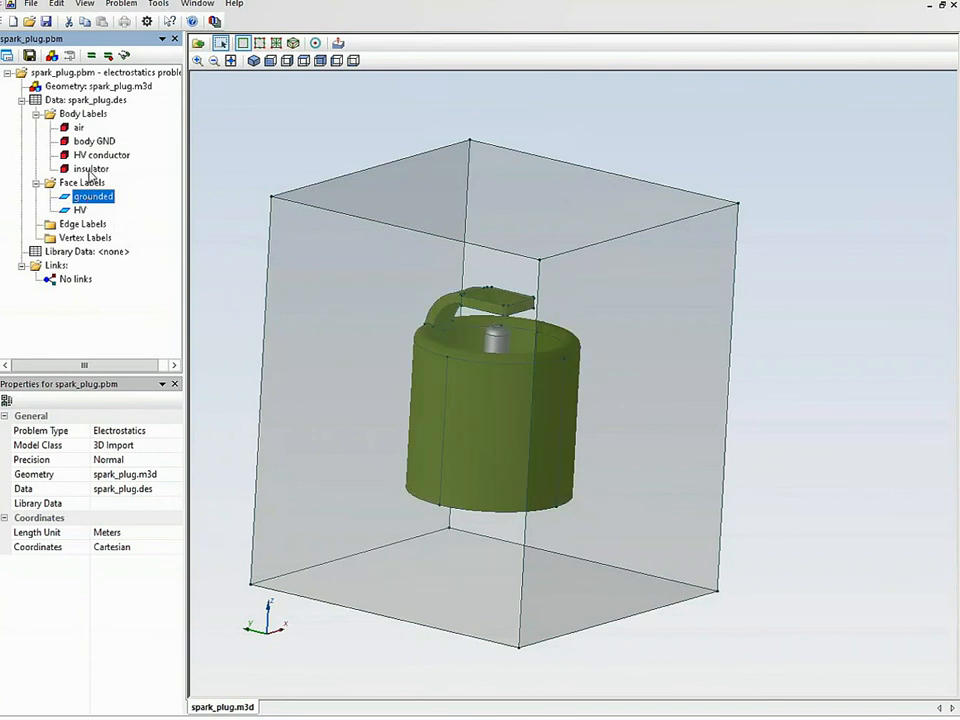
pyautogui.click(96, 156)
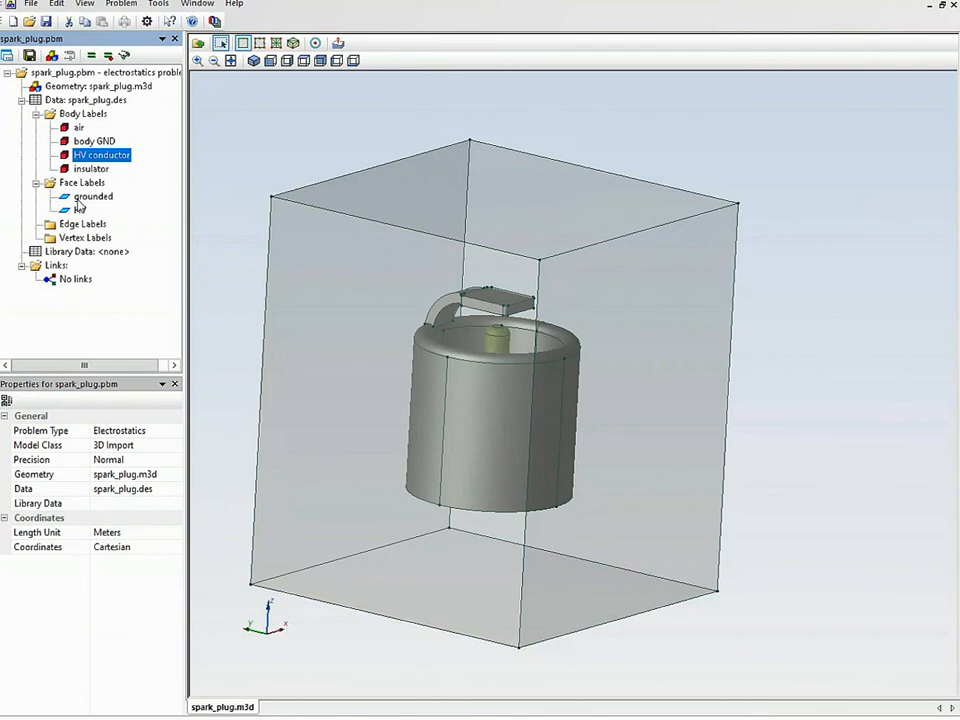
pyautogui.click(80, 211)
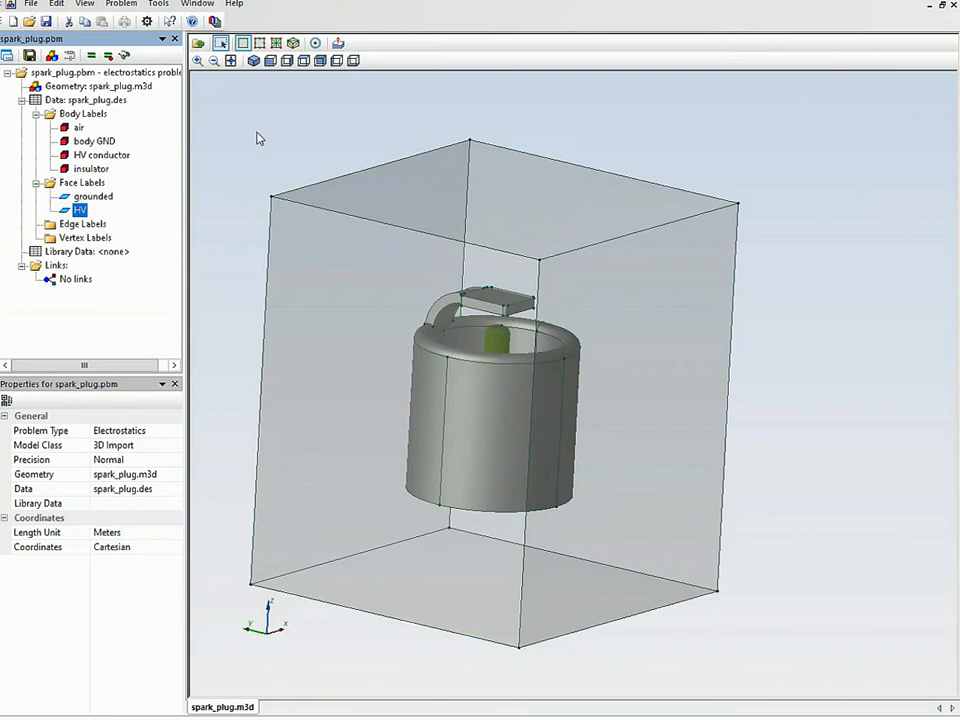
pyautogui.moveTo(257, 137); pyautogui.dragTo(248, 237)
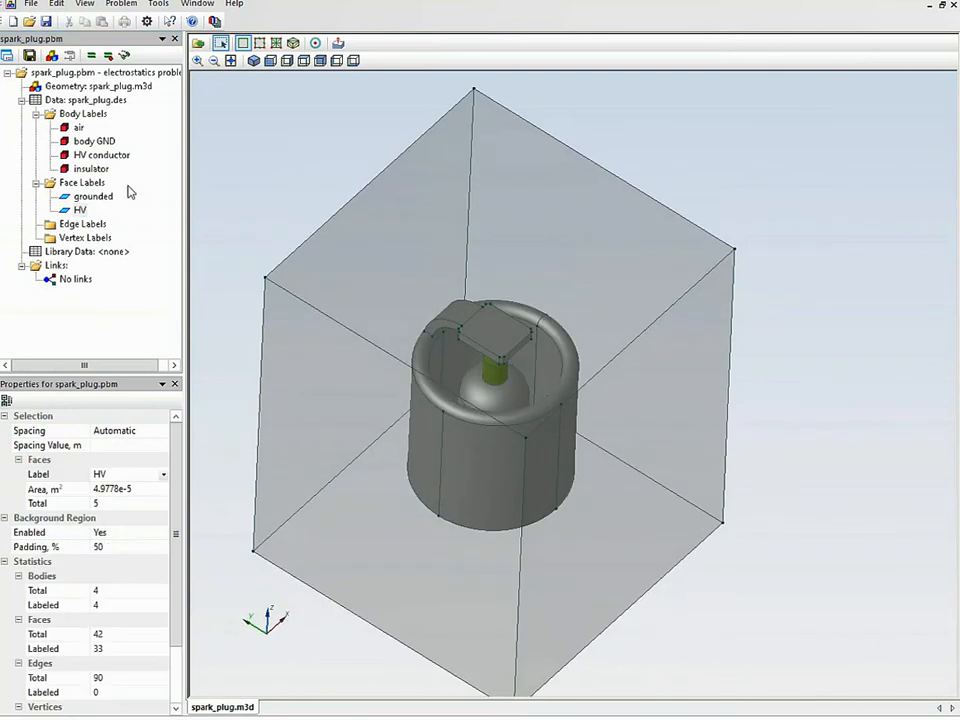
pyautogui.click(95, 170)
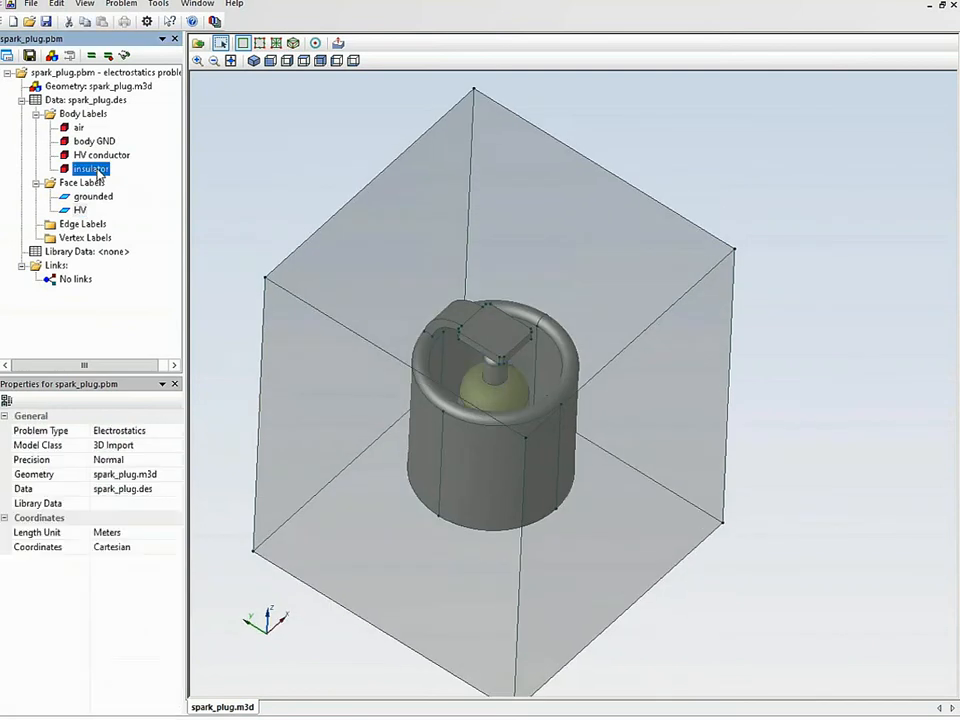
pyautogui.click(76, 128)
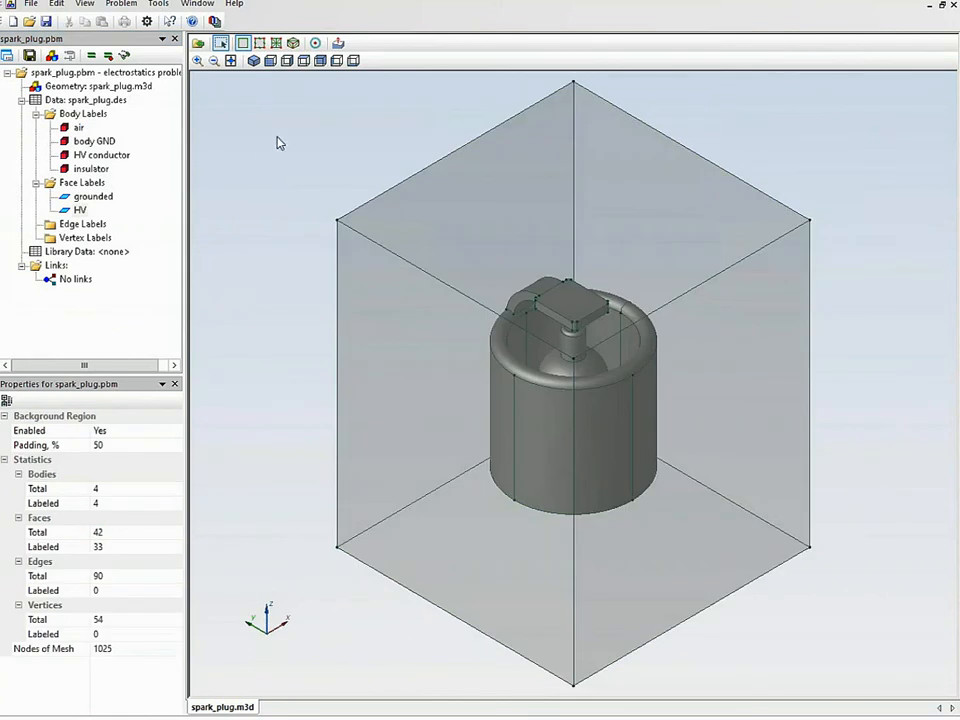
# Build the edge, face and body meshes of the whole model in isometric view.
pyautogui.click(254, 62)
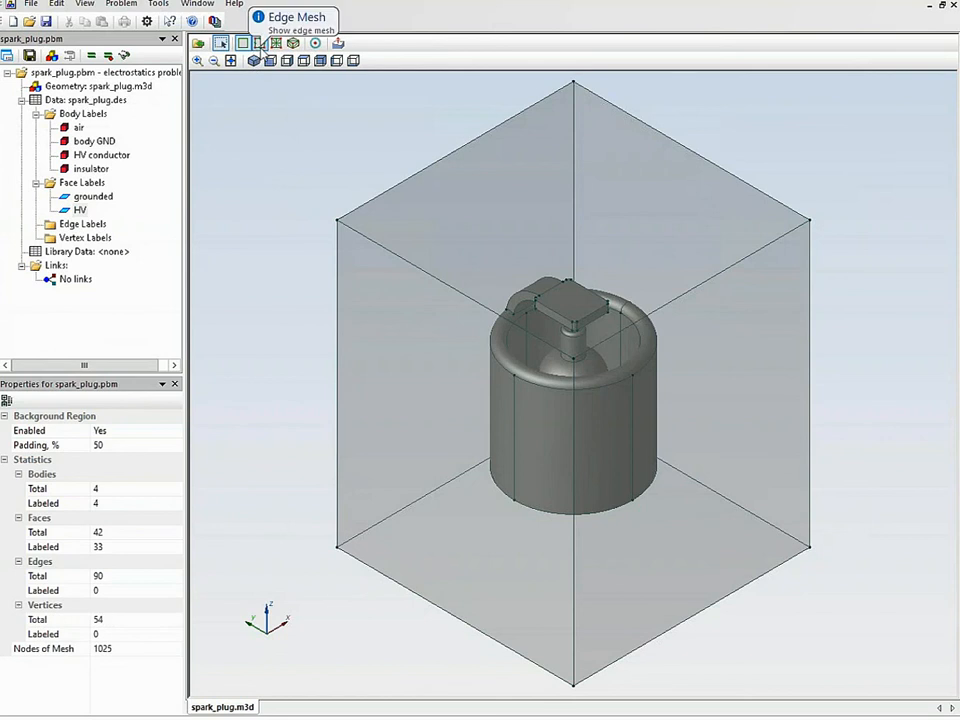
pyautogui.click(259, 43)
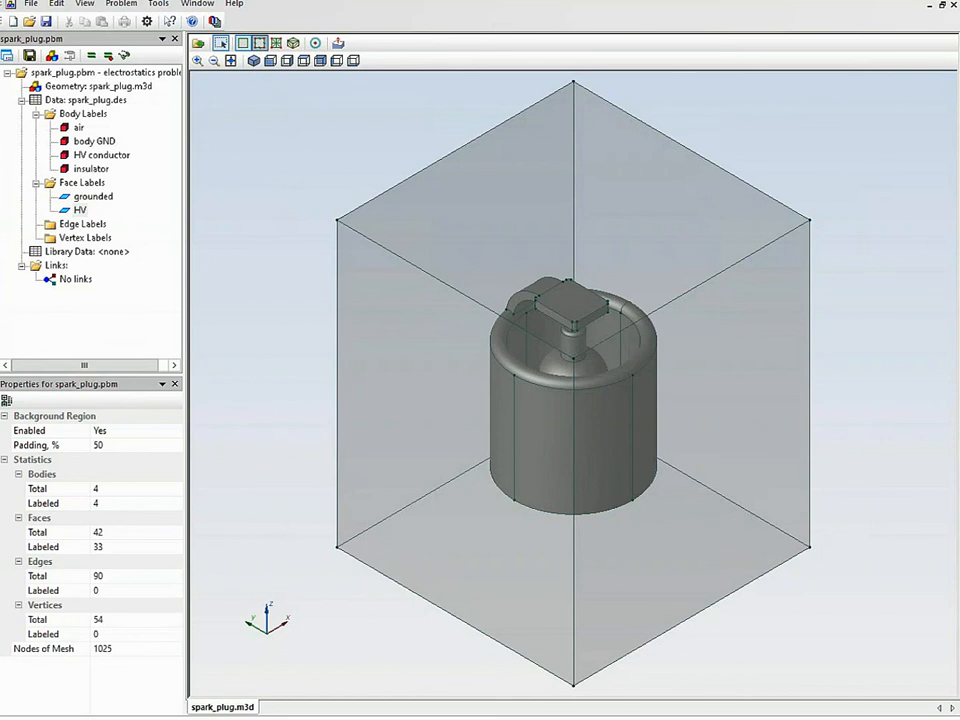
pyautogui.click(281, 46)
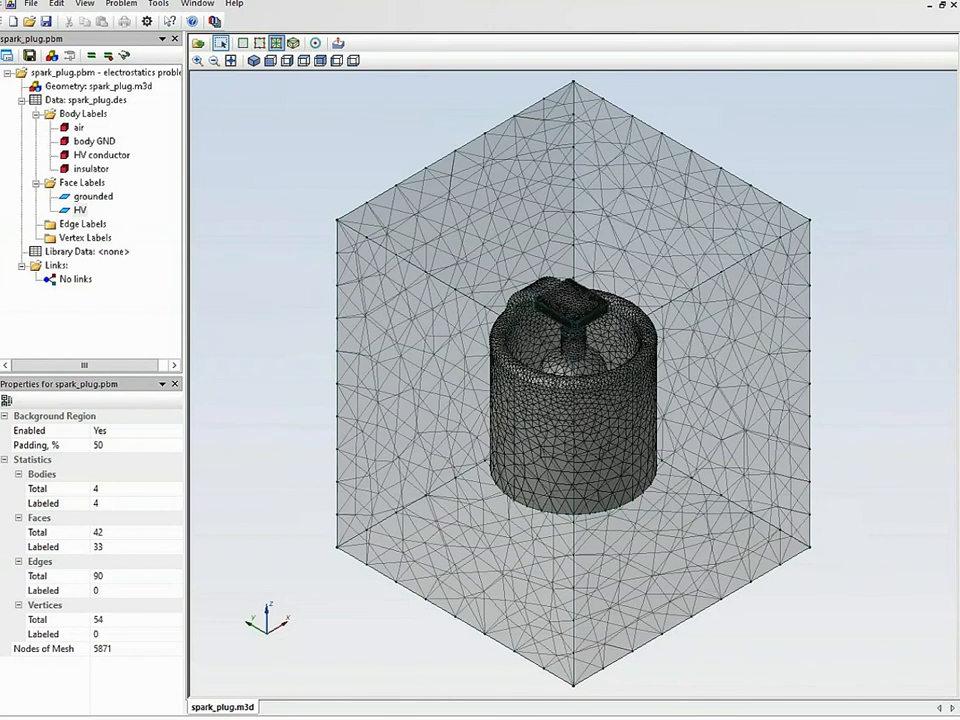
pyautogui.click(294, 44)
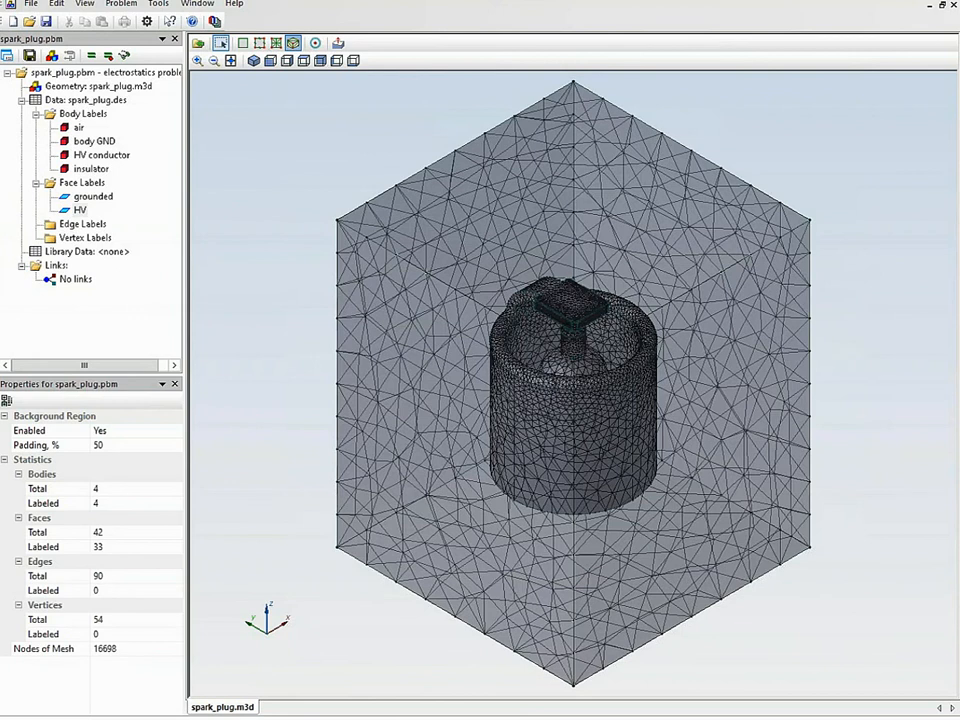
# Solve the spark_plug problem, saving the modified files, and open the results.
pyautogui.click(92, 57)
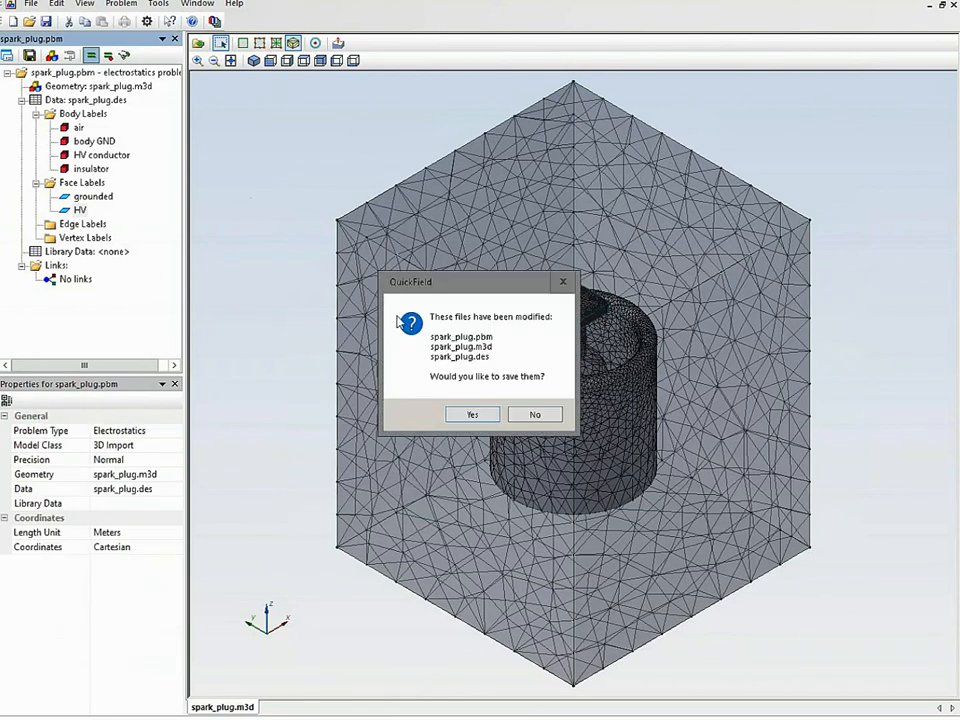
pyautogui.click(488, 414)
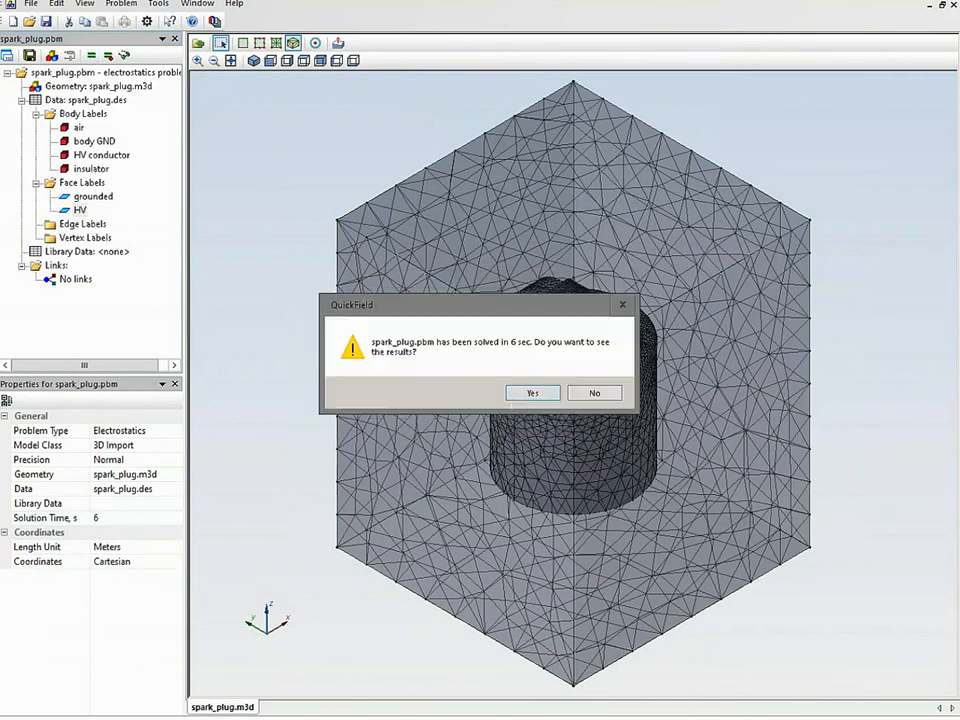
pyautogui.click(529, 393)
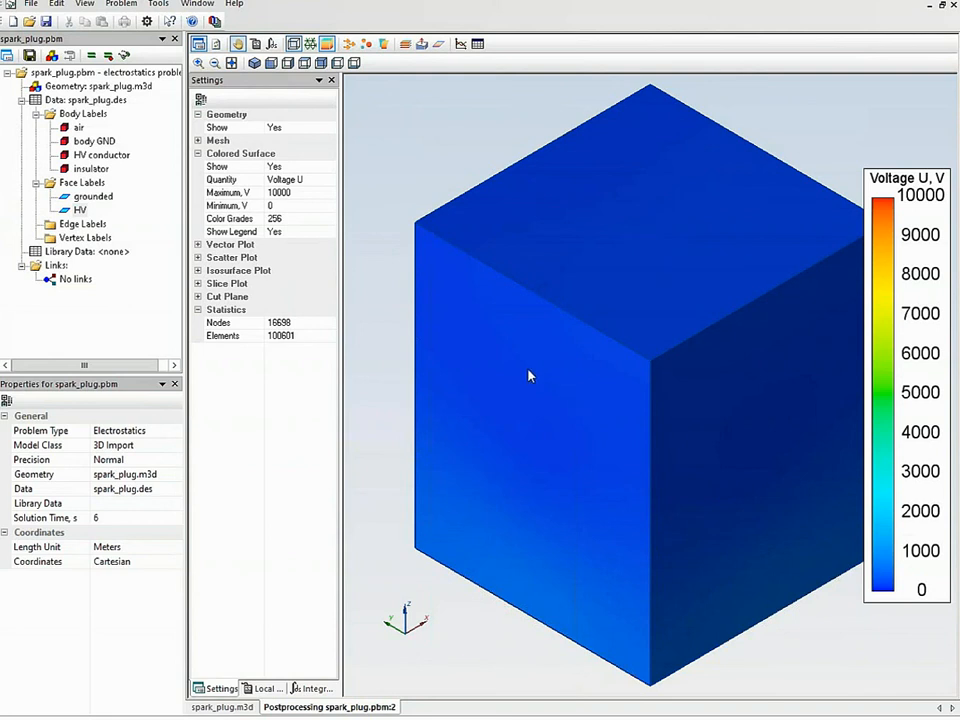
# Hide the air body in the voltage plot and examine the potential on the electrodes and insulator.
pyautogui.click(78, 128)
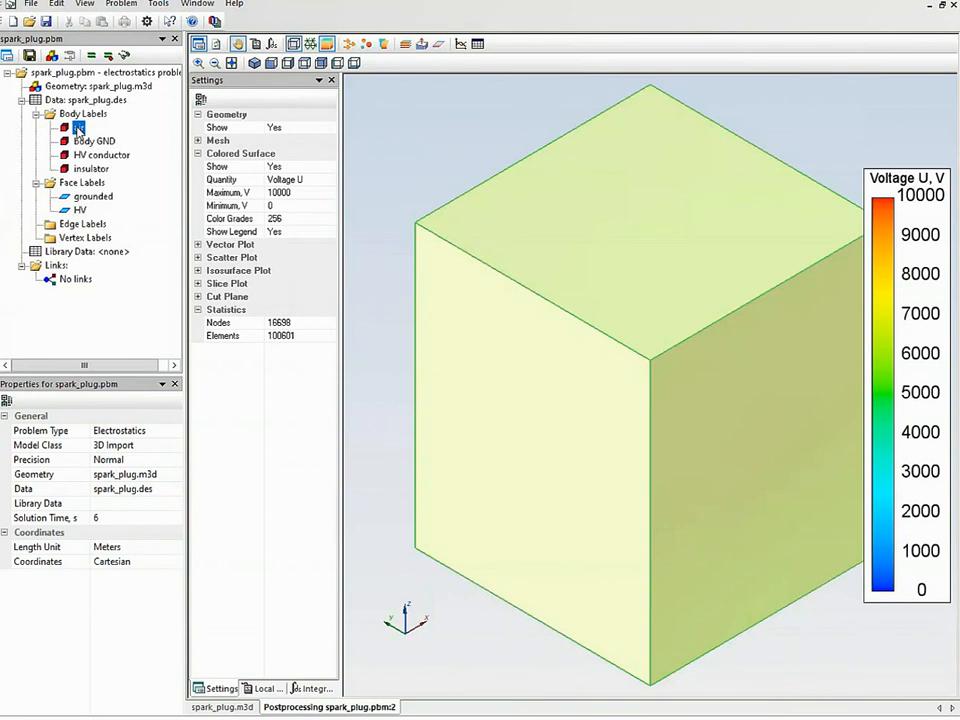
pyautogui.rightClick(78, 128)
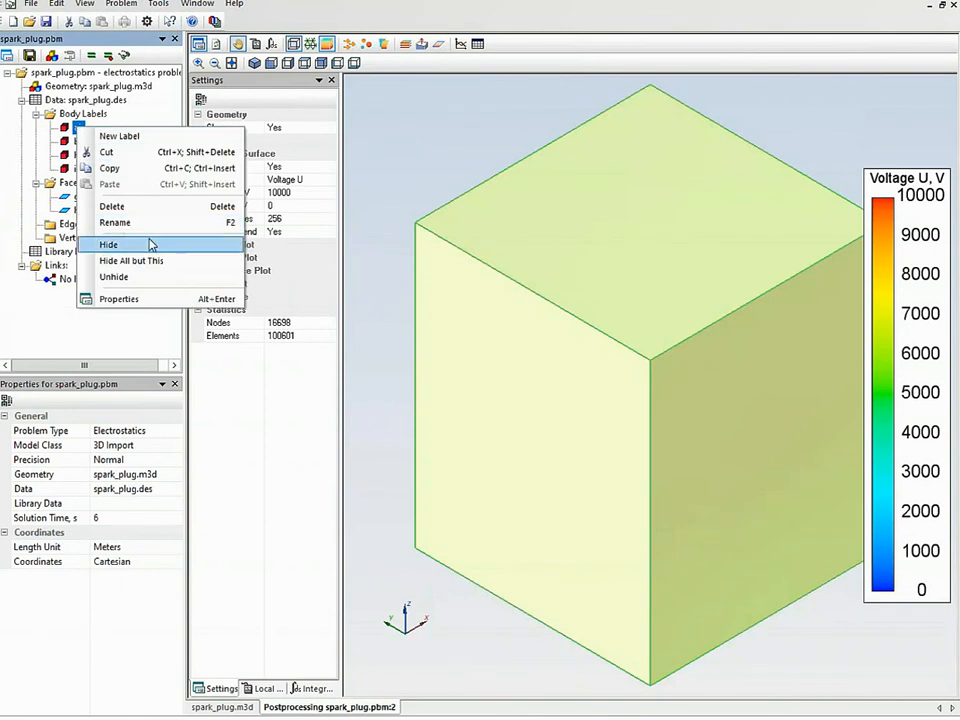
pyautogui.click(150, 243)
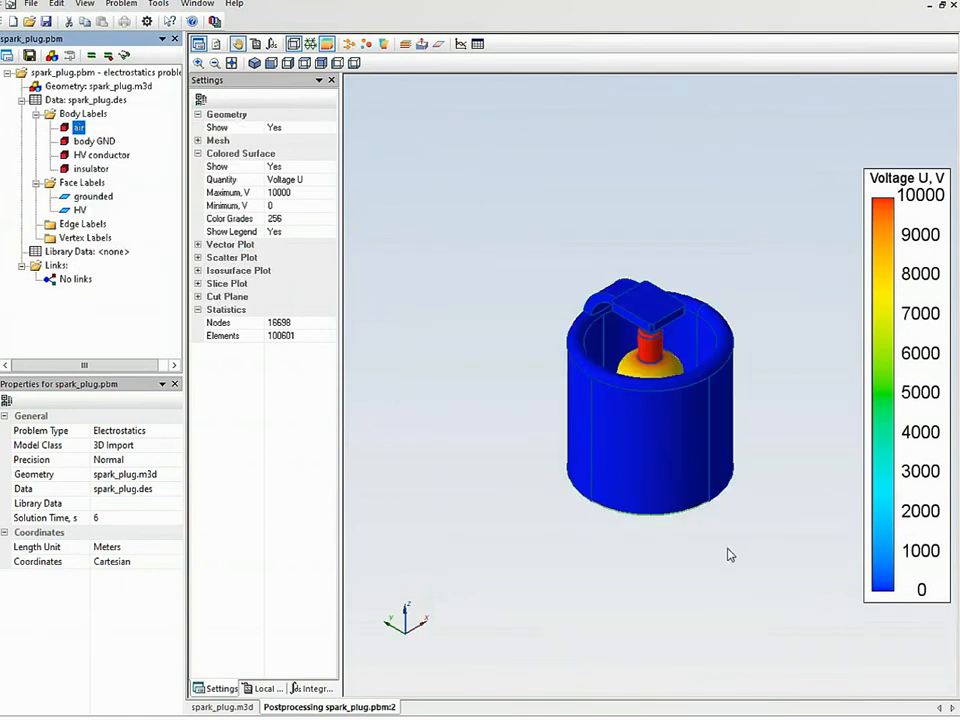
pyautogui.moveTo(729, 553); pyautogui.dragTo(737, 516)
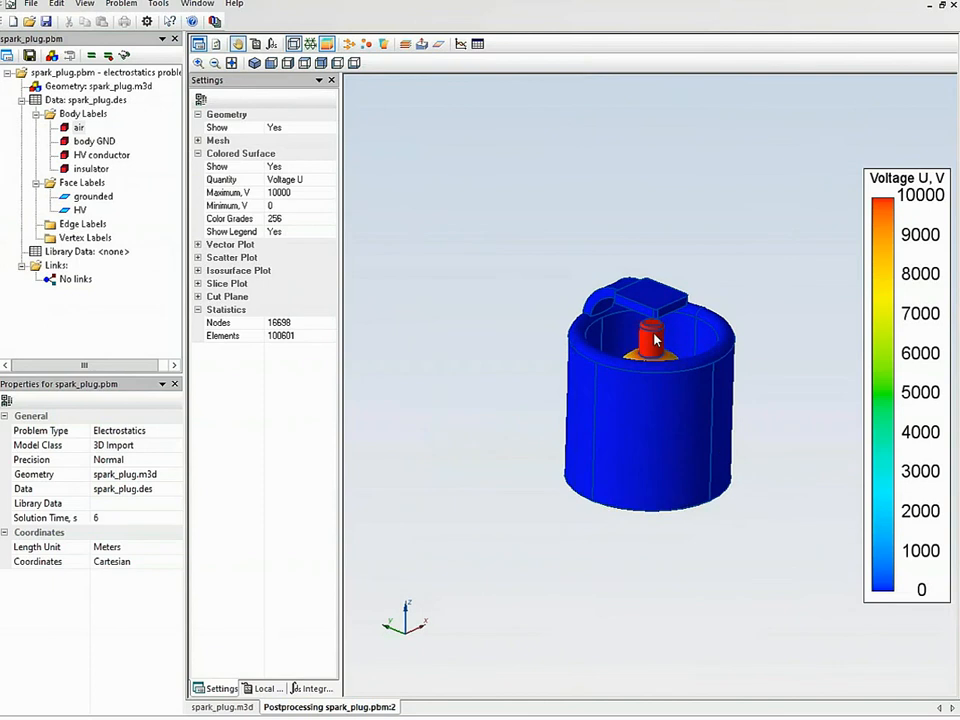
pyautogui.scroll(3, 655, 340)
pyautogui.scroll(2, 655, 340)
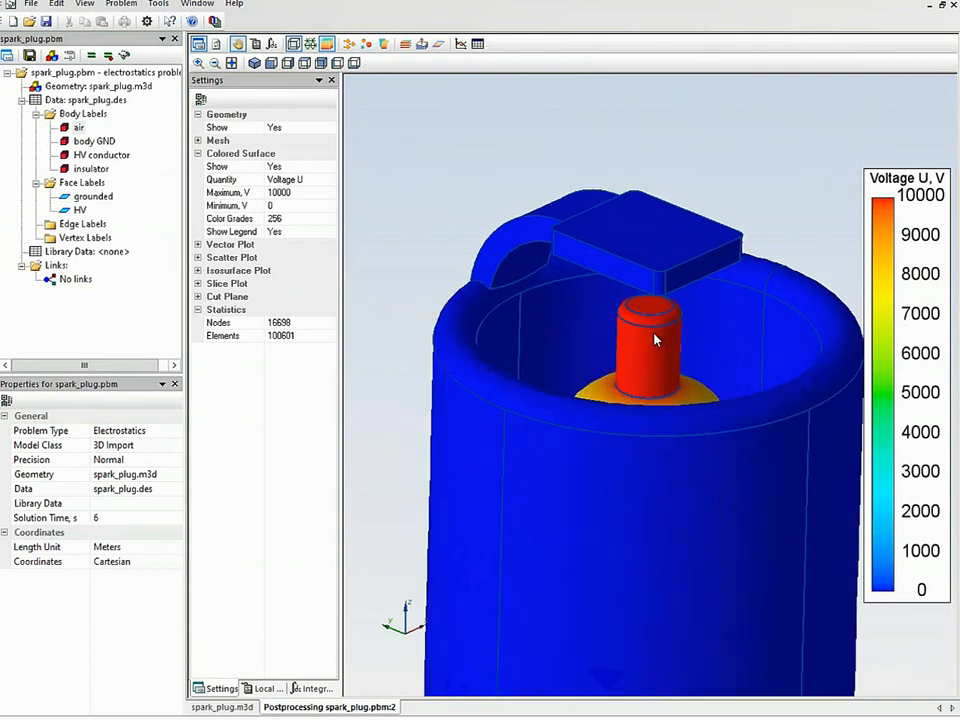
pyautogui.moveTo(531, 107)
pyautogui.mouseDown()
pyautogui.moveTo(535, 170)
pyautogui.moveTo(539, 93)
pyautogui.mouseUp()
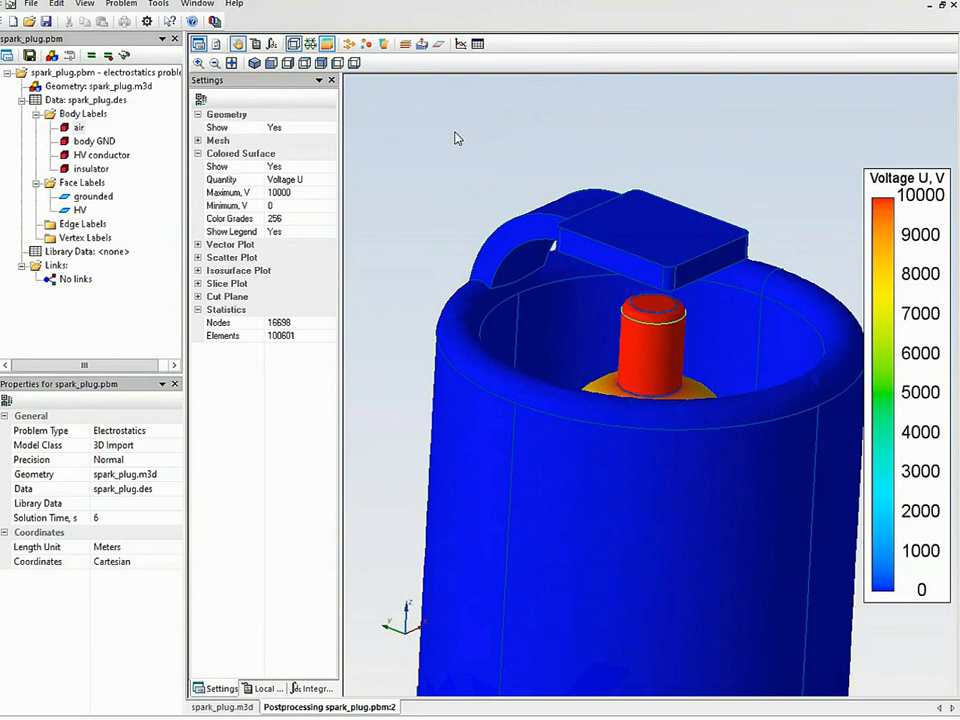
# Set the colored surface quantity to Strength E and inspect the field on the spark plug surfaces.
pyautogui.click(331, 181)
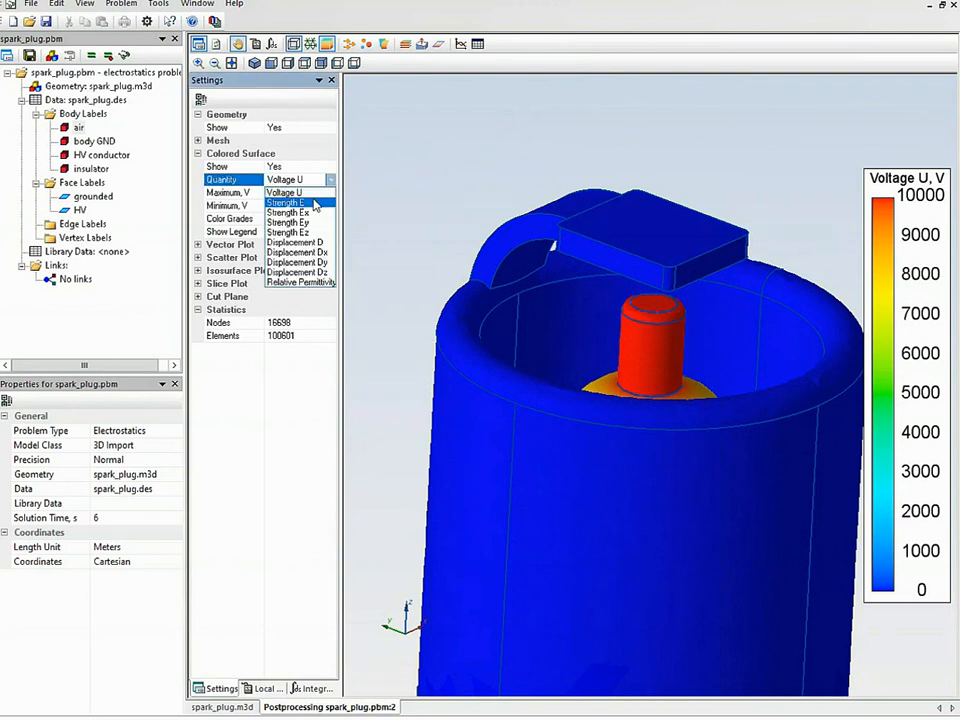
pyautogui.click(317, 204)
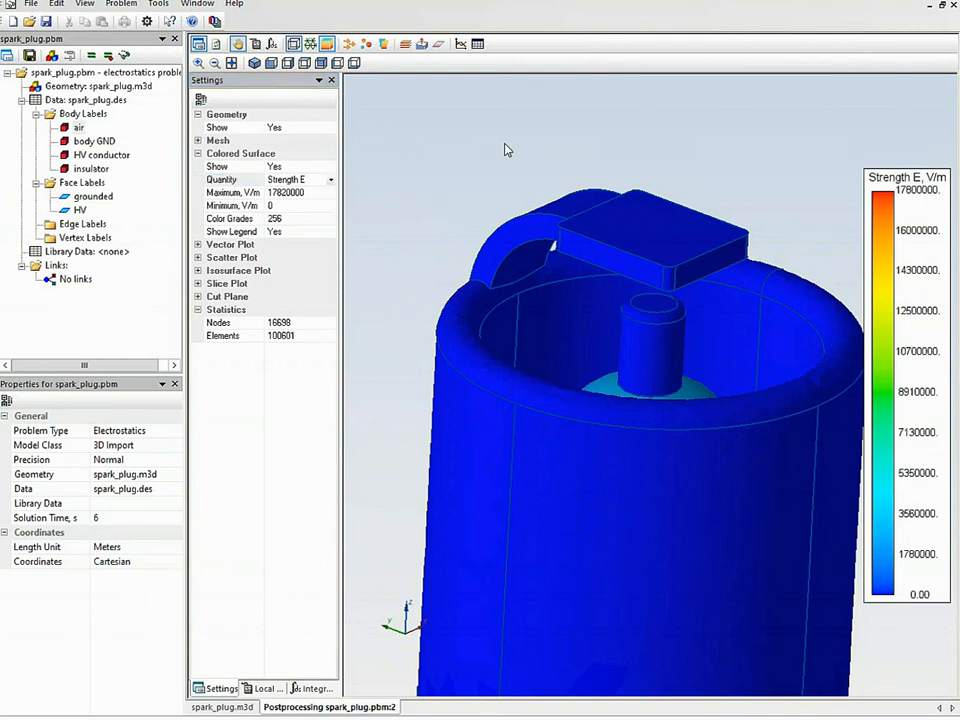
pyautogui.moveTo(505, 149); pyautogui.dragTo(484, 206)
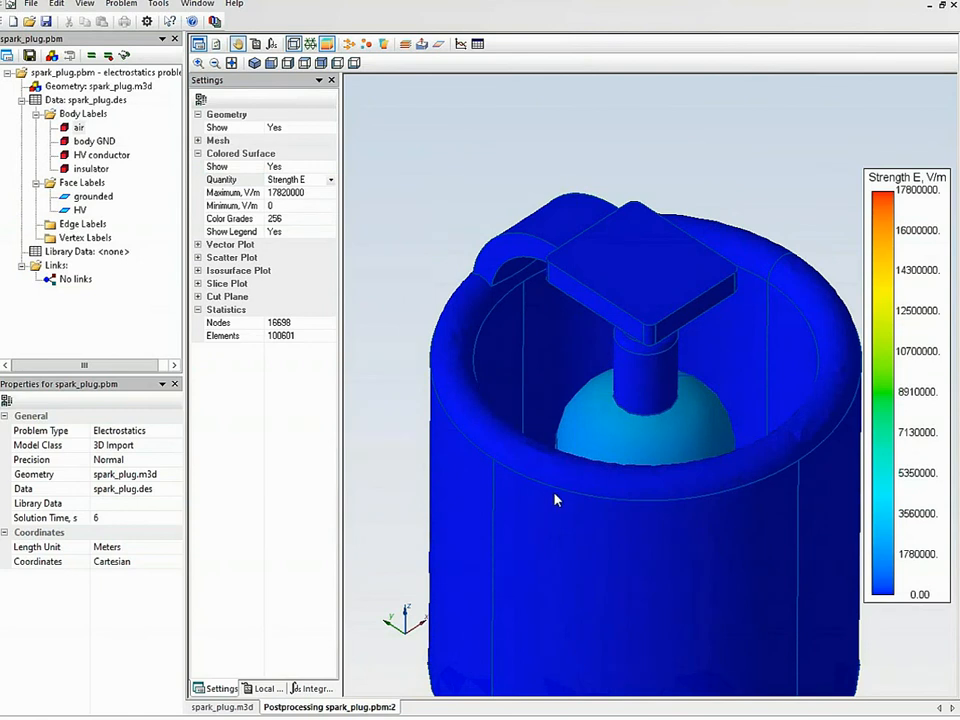
pyautogui.moveTo(446, 199); pyautogui.dragTo(463, 163)
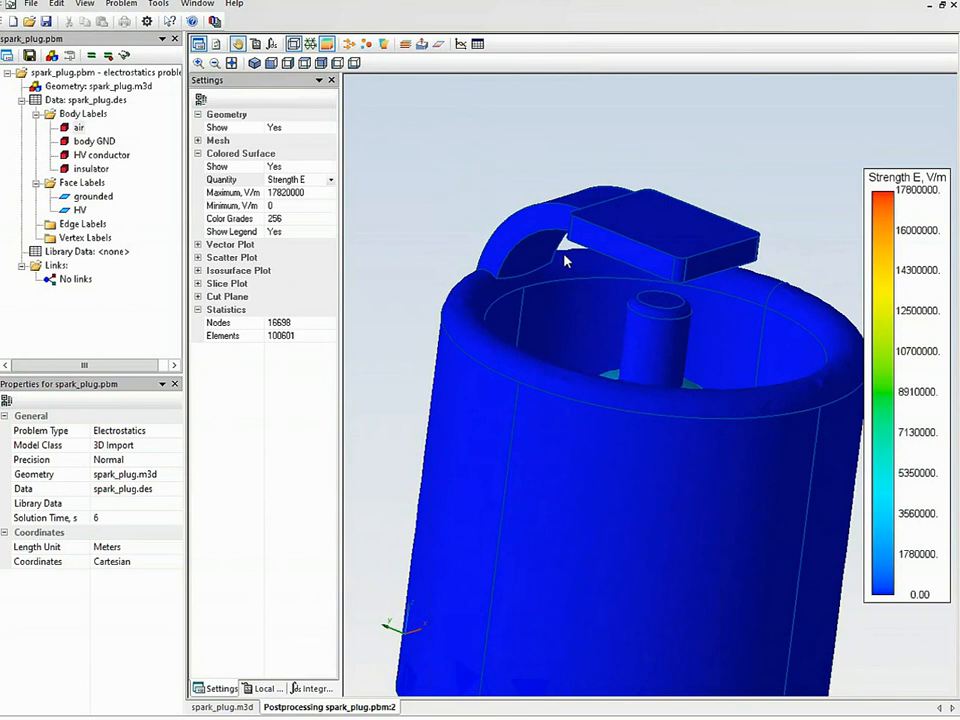
# Unhide the air body and cut the field plot with a visible plane whose normal is along the Y axis.
pyautogui.rightClick(68, 129)
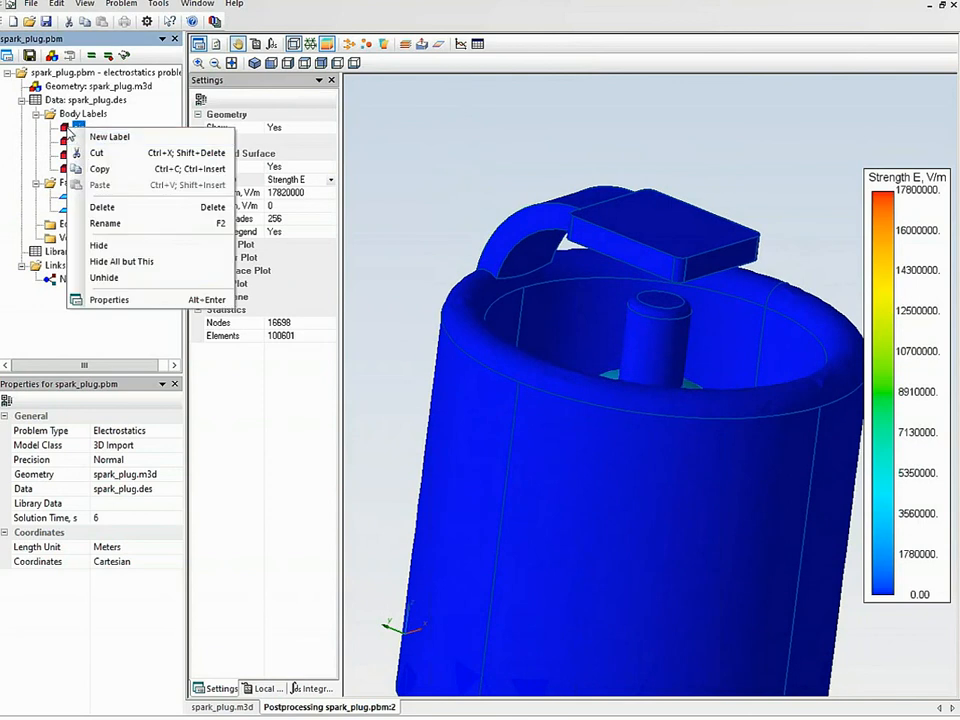
pyautogui.click(133, 277)
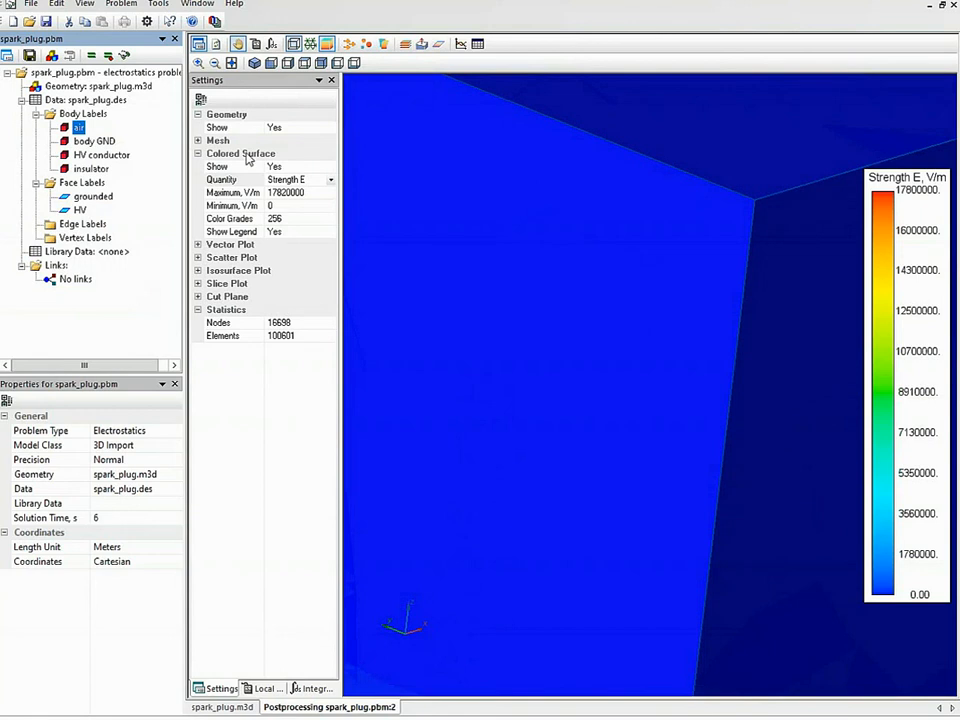
pyautogui.click(424, 48)
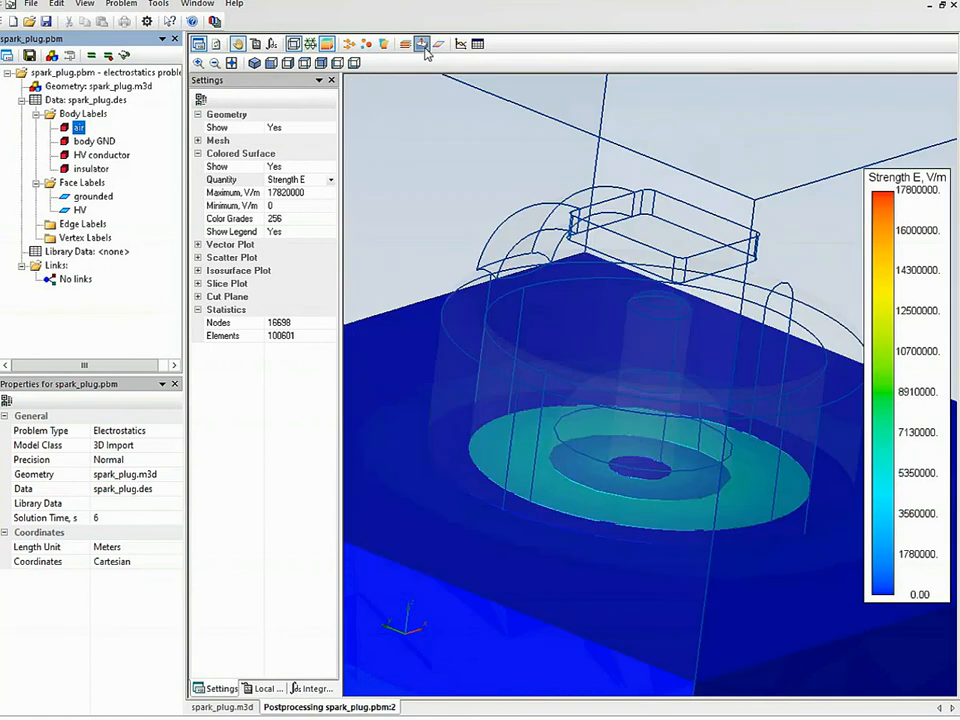
pyautogui.click(450, 170)
pyautogui.scroll(-1, 450, 171)
pyautogui.scroll(-1, 481, 247)
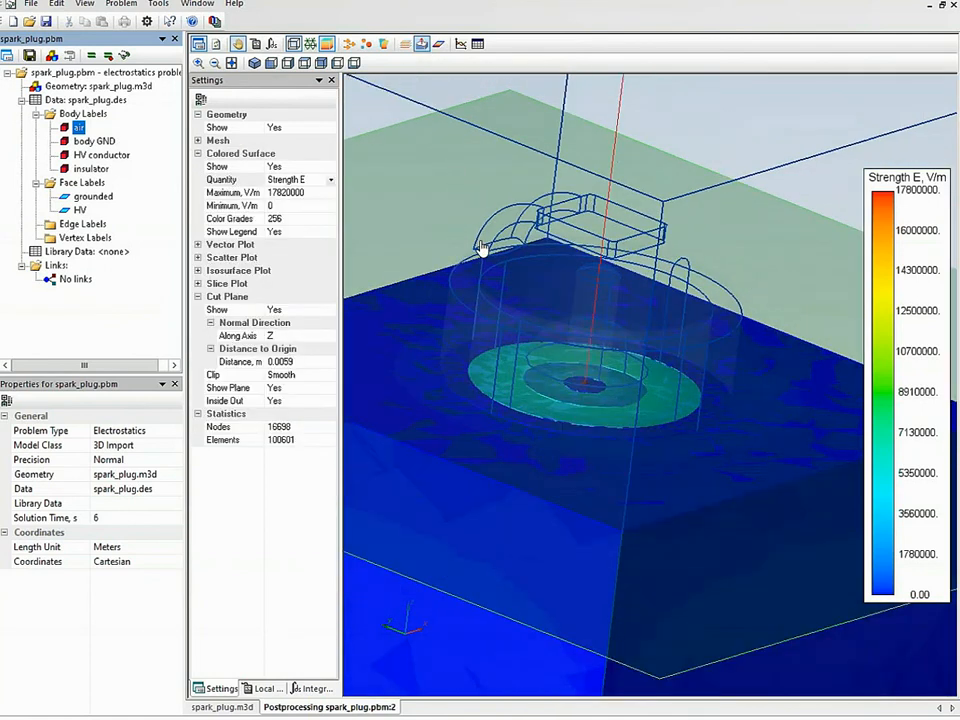
pyautogui.click(329, 336)
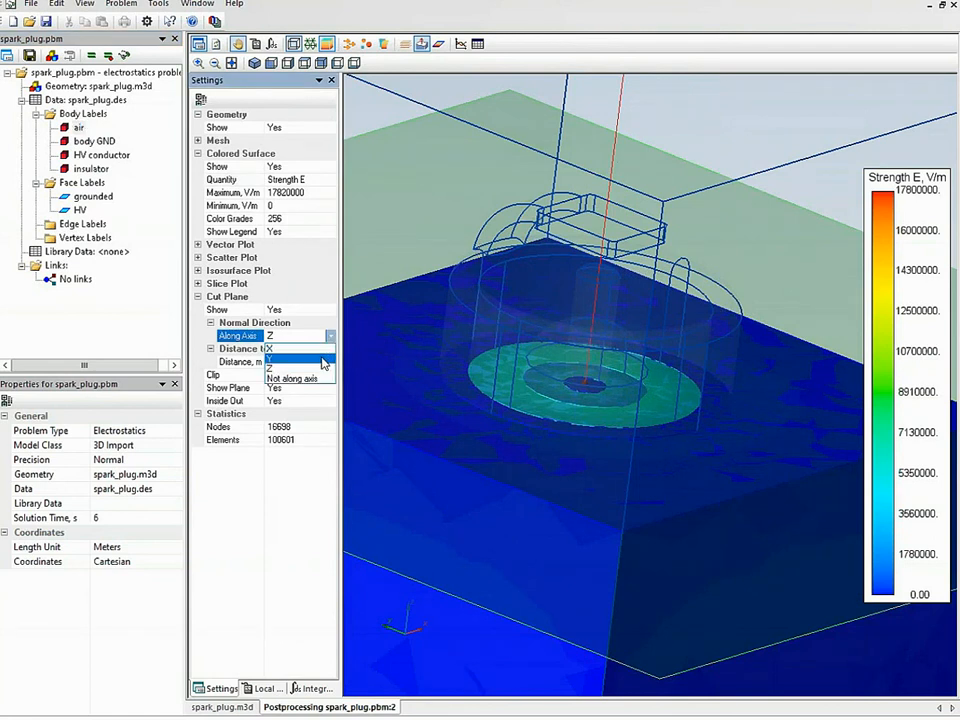
pyautogui.click(322, 359)
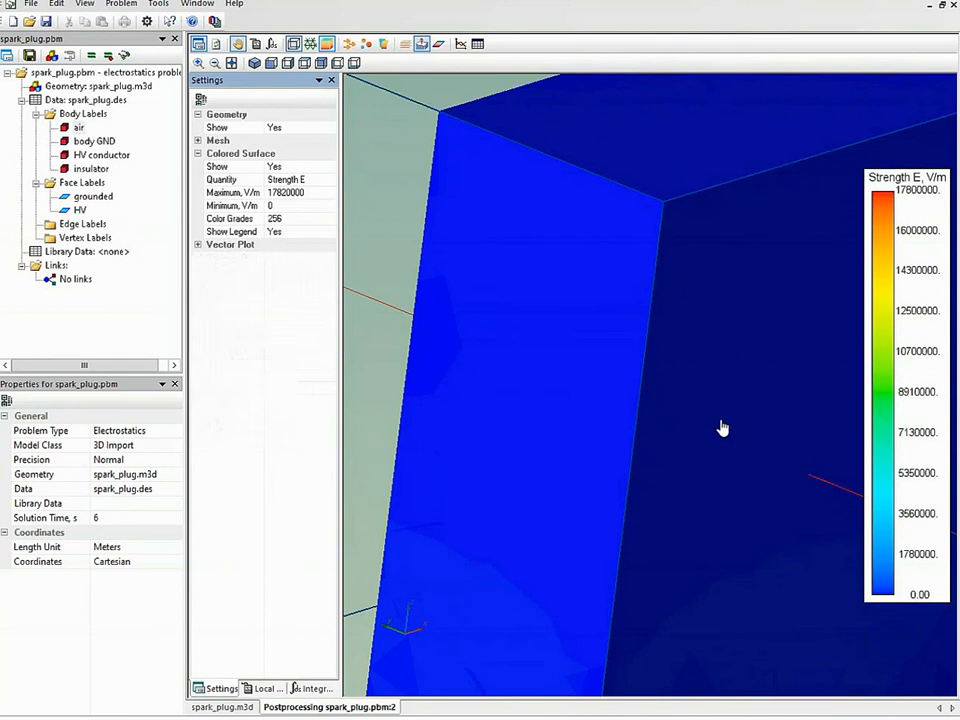
# Turn the cut model to expose the sectioned spark plug and open the planar field picture for that cut plane.
pyautogui.scroll(-4, 705, 432)
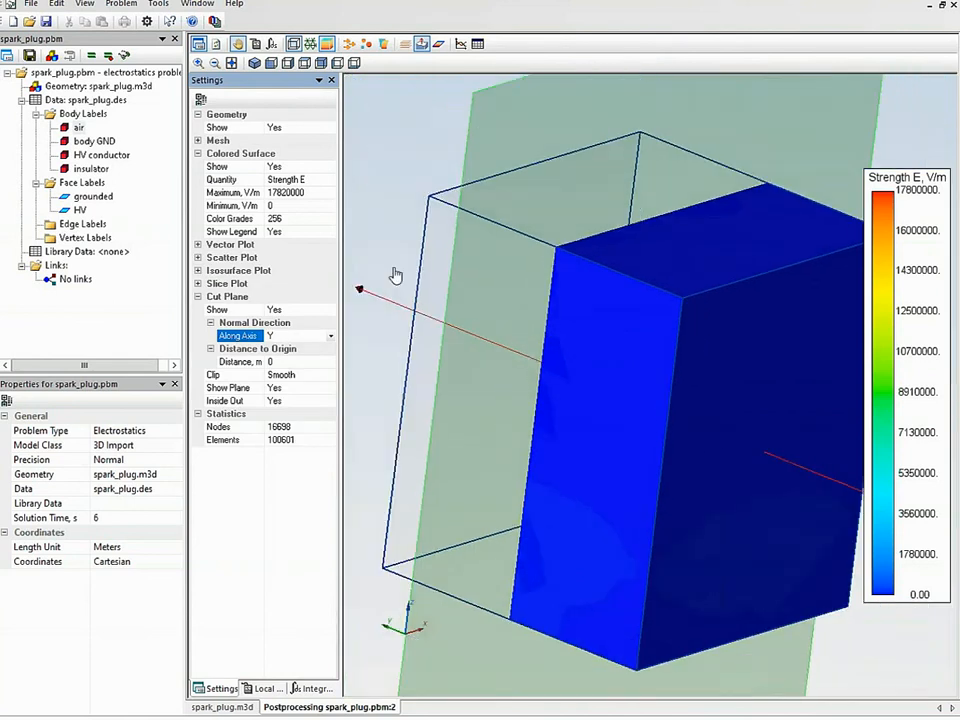
pyautogui.moveTo(395, 275); pyautogui.dragTo(680, 341)
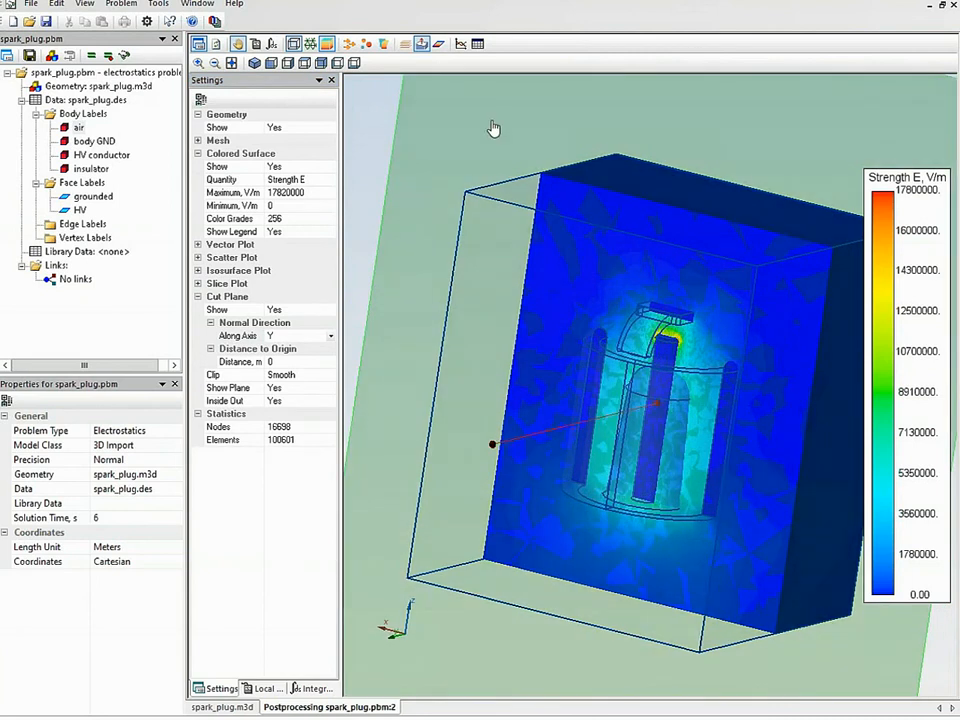
pyautogui.click(438, 44)
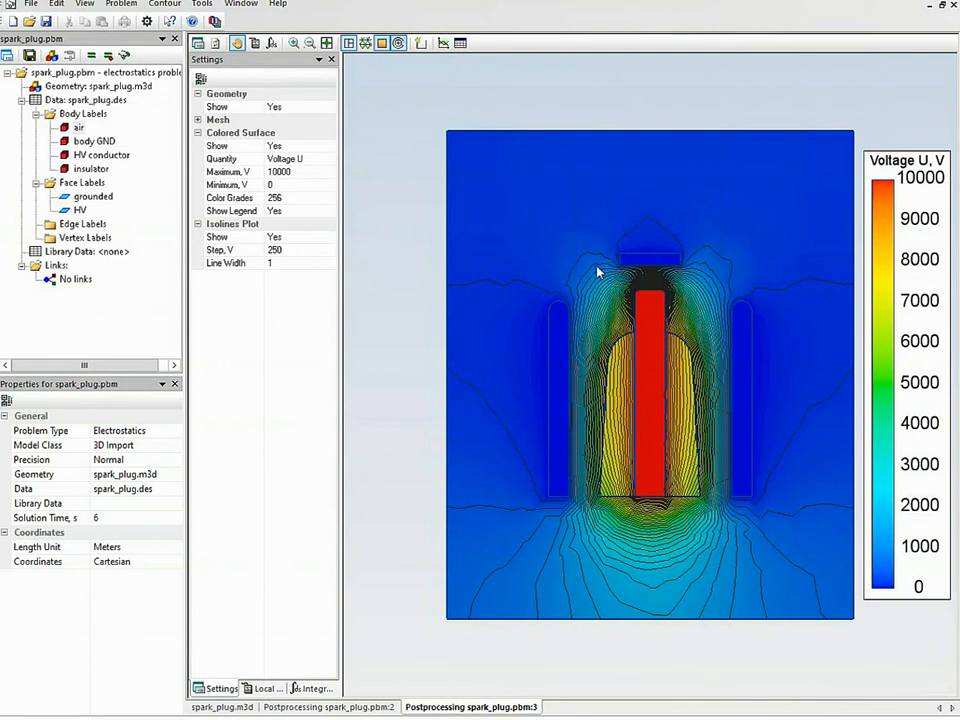
# Hide the isolines on the section plot and set the colored surface quantity to Strength E.
pyautogui.click(331, 162)
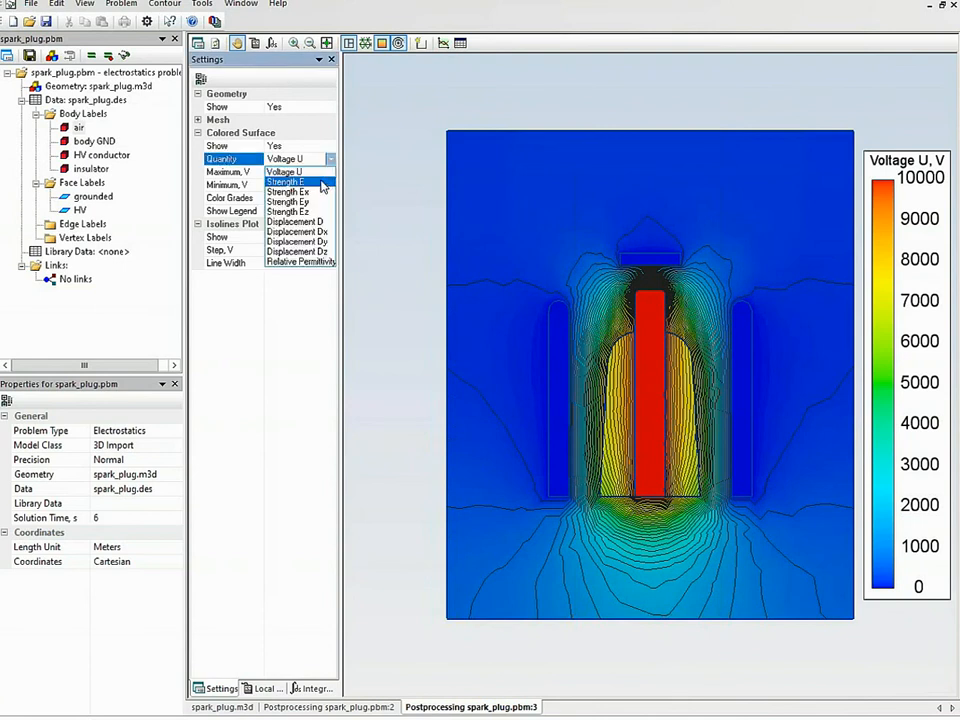
pyautogui.click(401, 44)
pyautogui.click(399, 43)
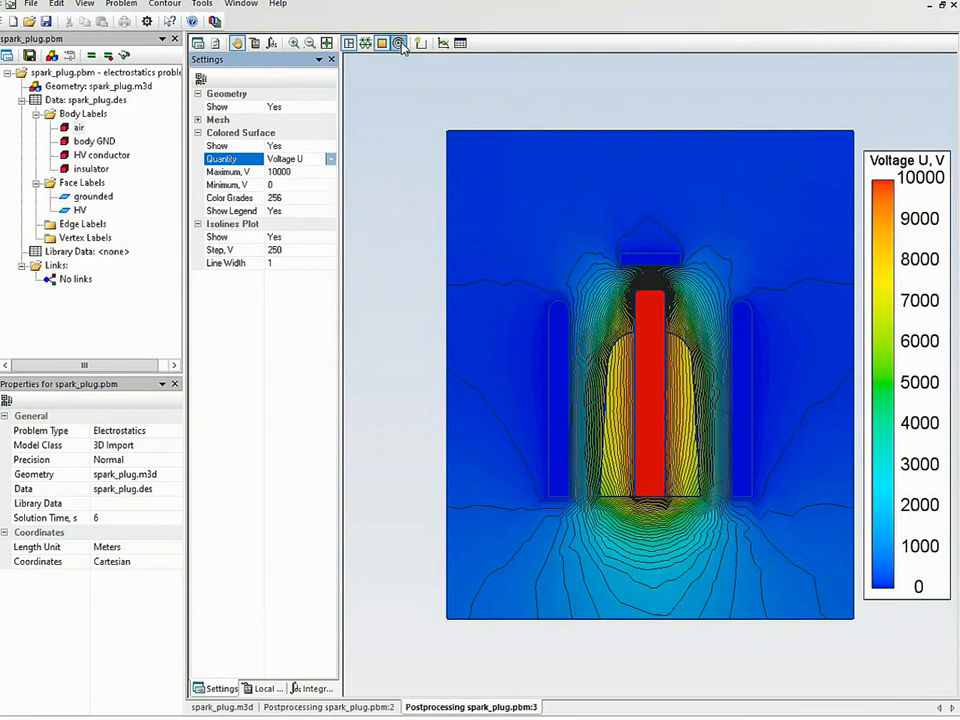
pyautogui.click(328, 159)
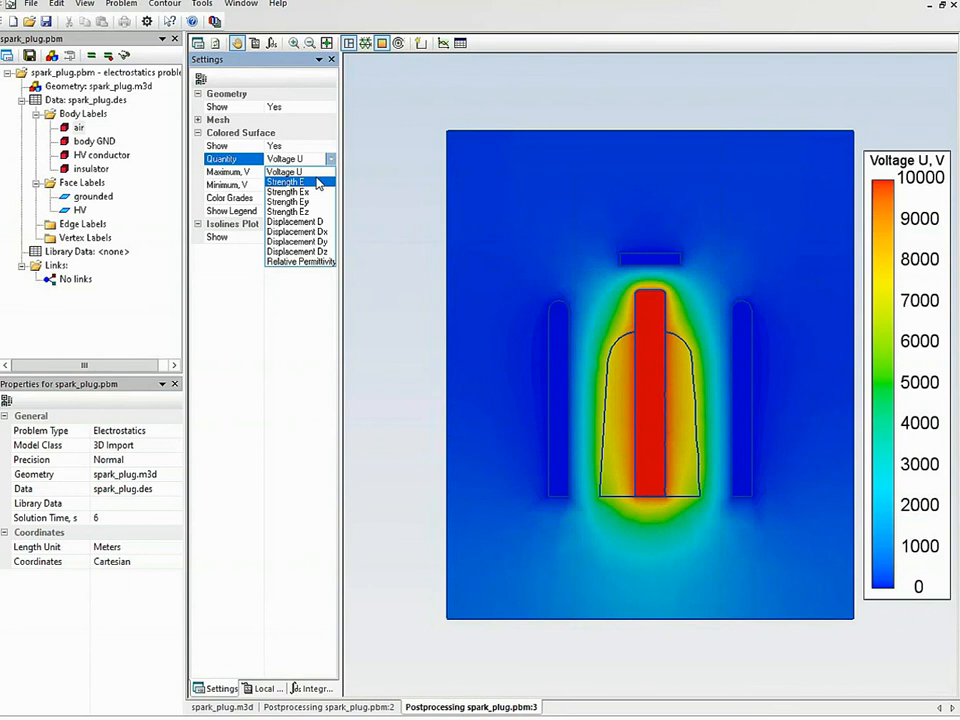
pyautogui.click(318, 182)
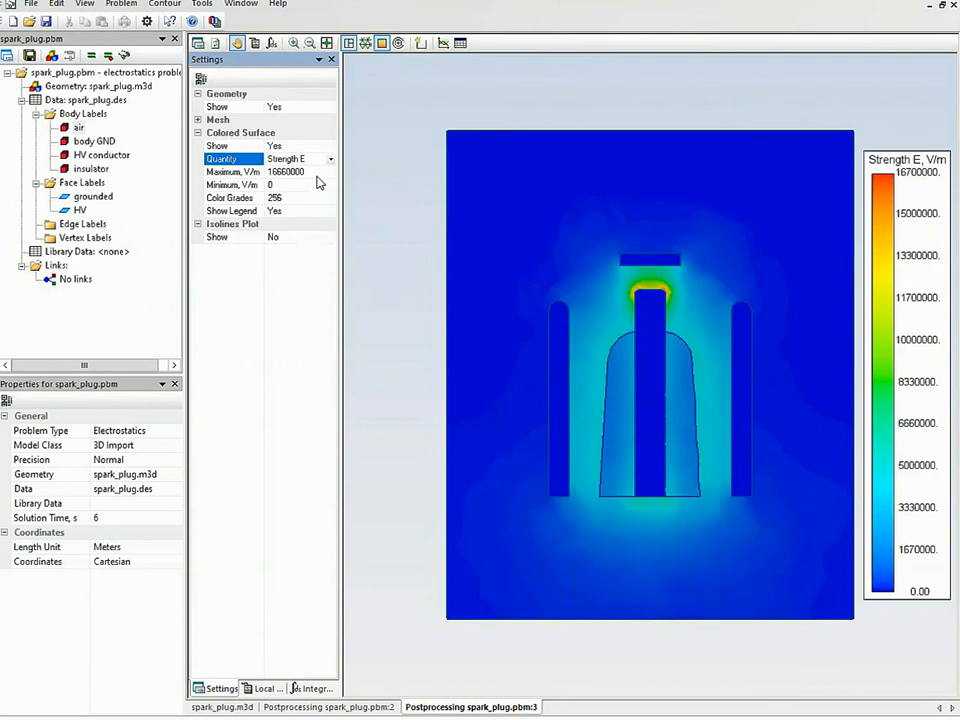
# Draw a contour about 1.1 mm from the ground electrode down to the central conductor's tip, continuing about 1.8 mm sideways.
pyautogui.click(293, 43)
pyautogui.moveTo(530, 228); pyautogui.dragTo(778, 336)
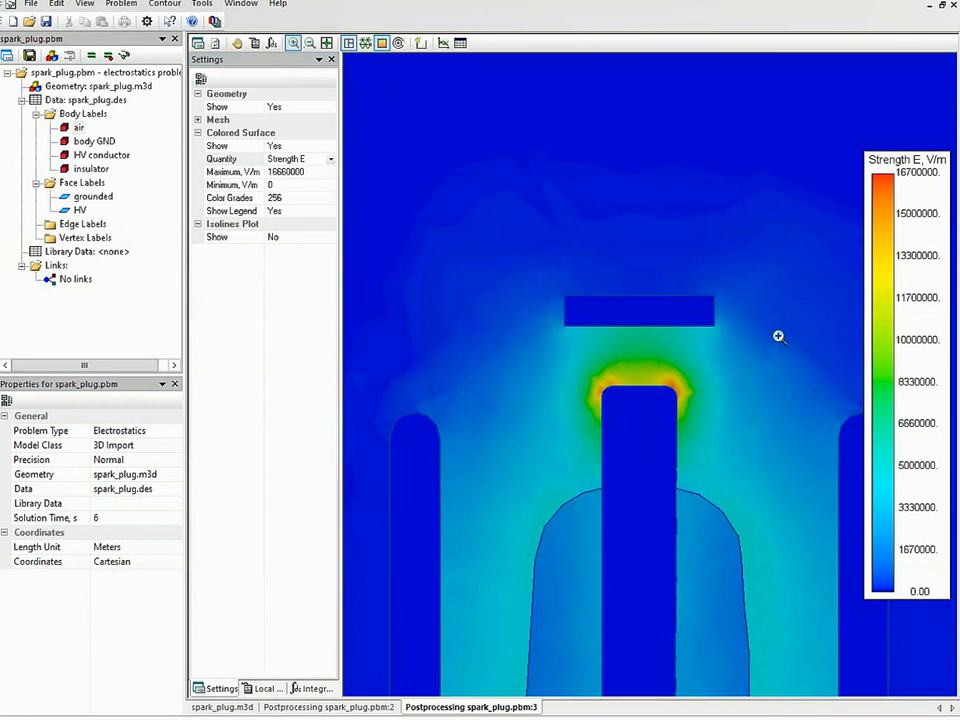
pyautogui.click(421, 44)
pyautogui.moveTo(640, 349); pyautogui.dragTo(640, 383)
pyautogui.click(640, 383)
pyautogui.doubleClick(729, 383)
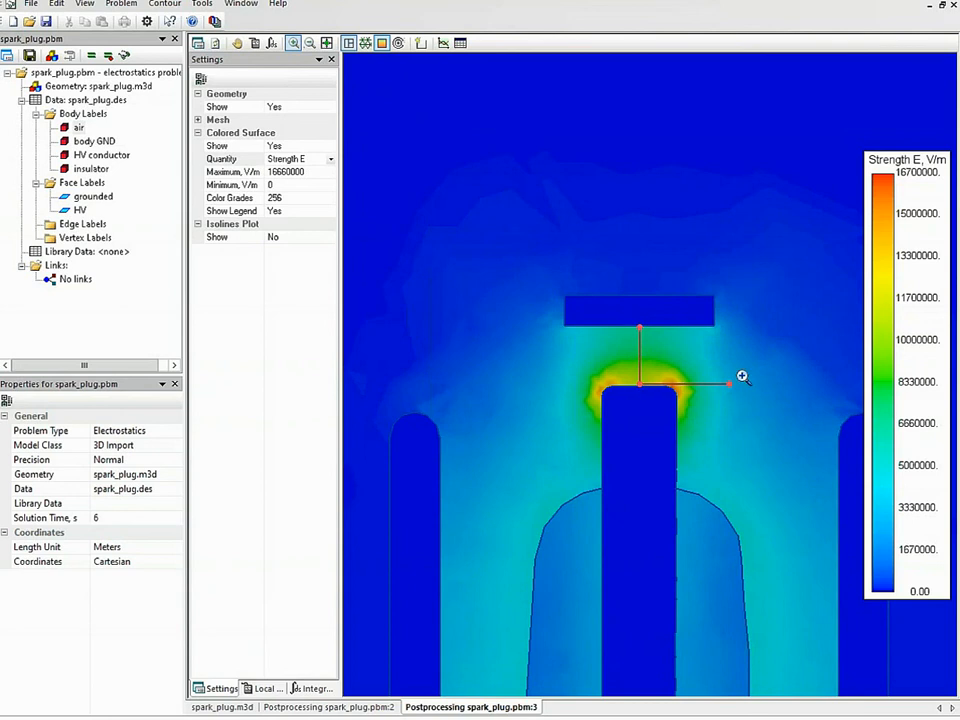
# Open the XY plot along the contour and show the strength components Ex, Ey and Ez without the total E curve.
pyautogui.click(449, 45)
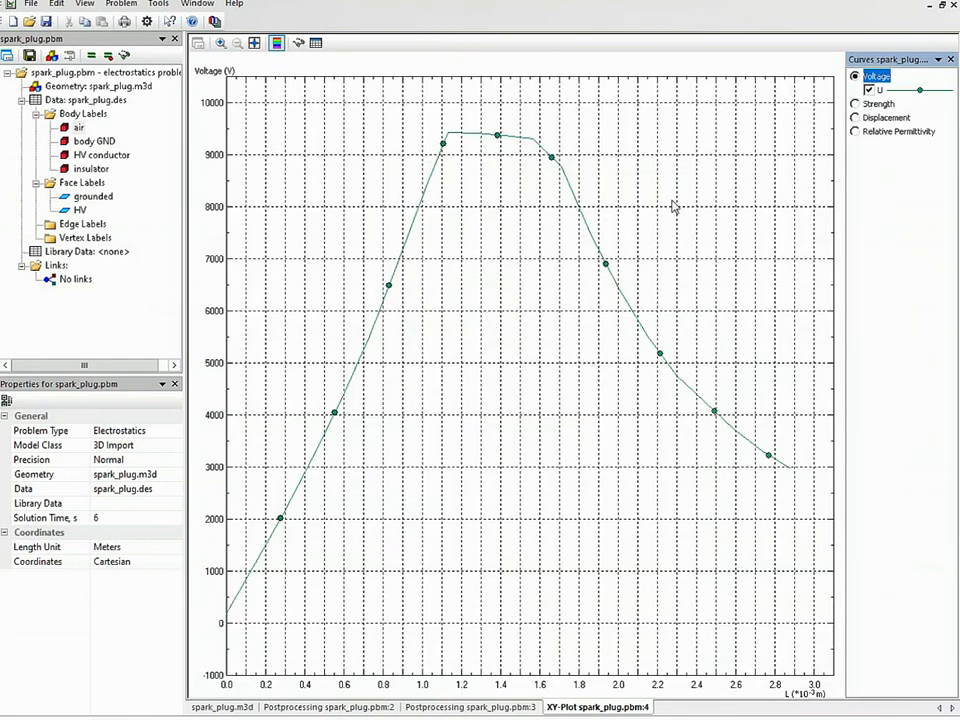
pyautogui.click(856, 104)
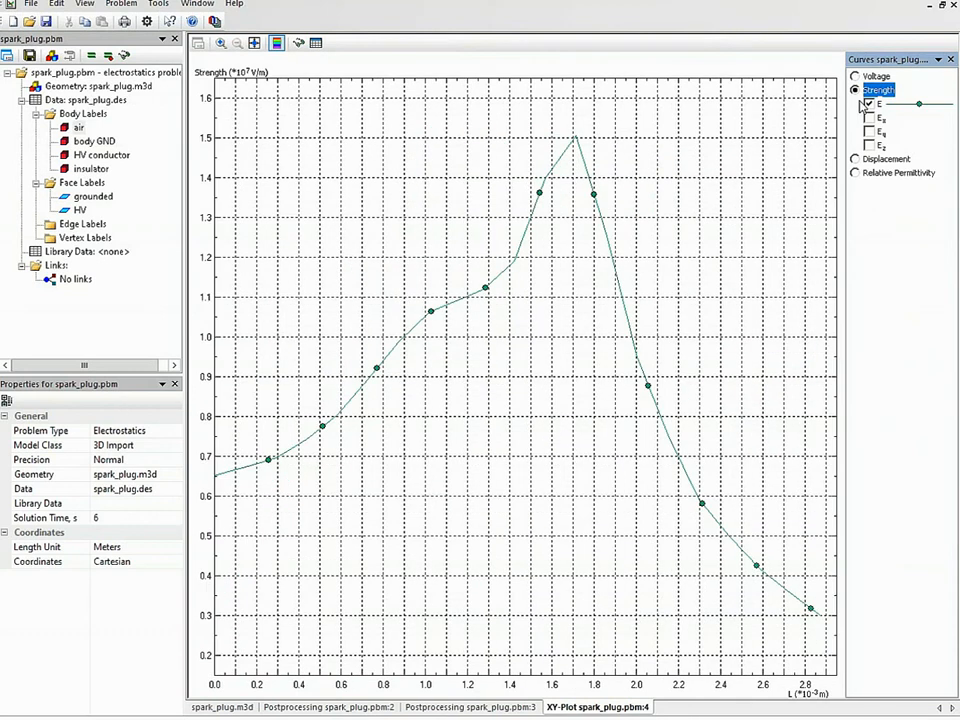
pyautogui.click(869, 118)
pyautogui.click(869, 131)
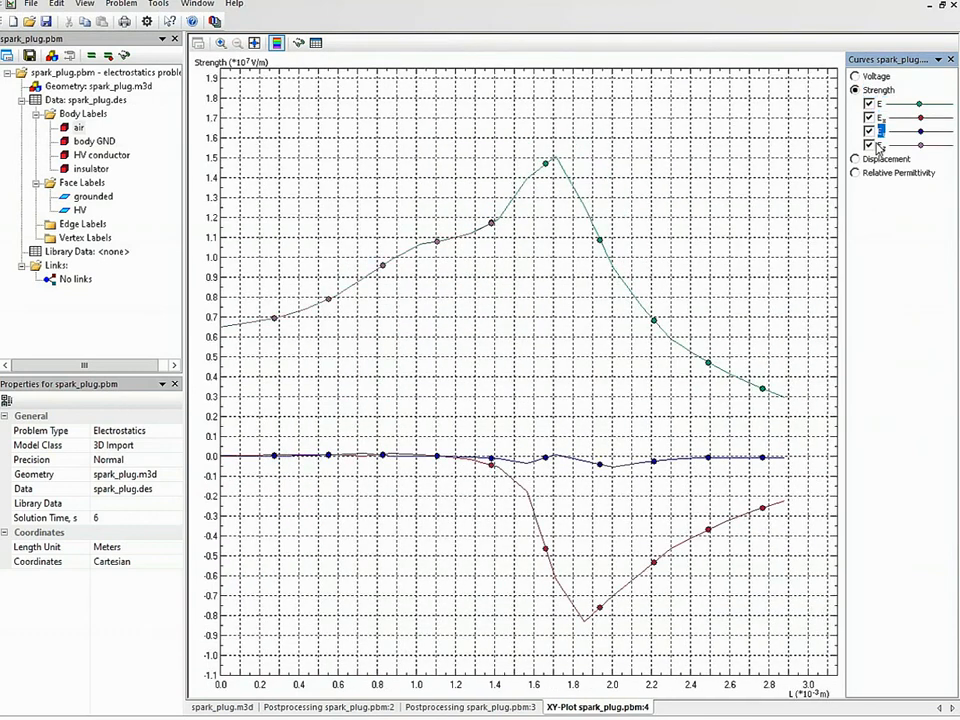
pyautogui.click(869, 145)
pyautogui.click(871, 104)
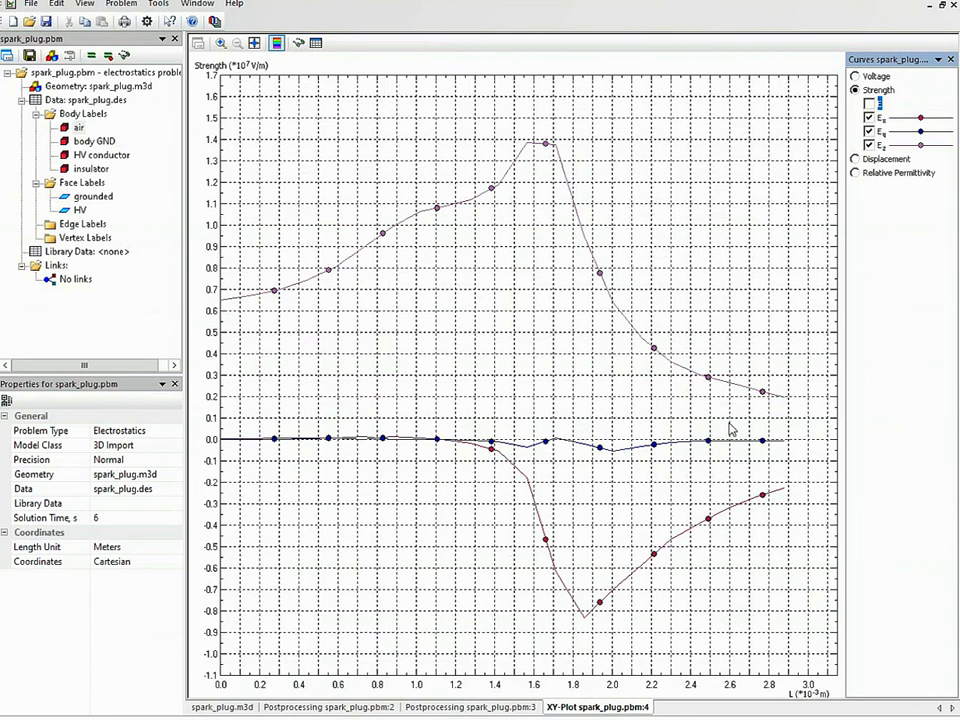
# Open the table of field values along the contour and copy all its rows into the spreadsheet at cell B3.
pyautogui.click(316, 43)
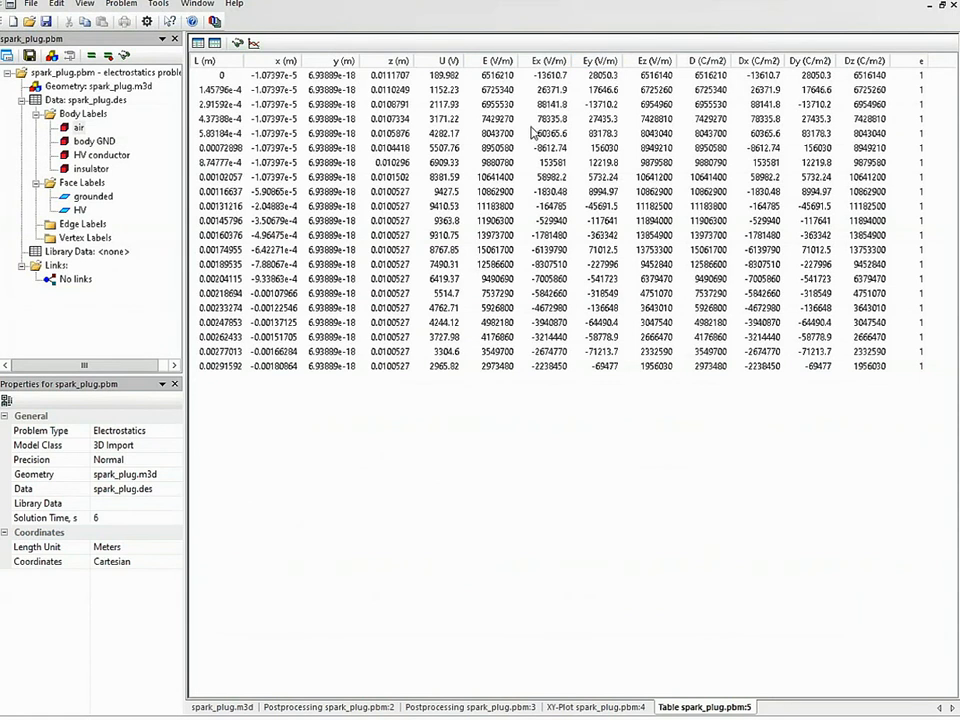
pyautogui.hotkey('ctrl', 'a')
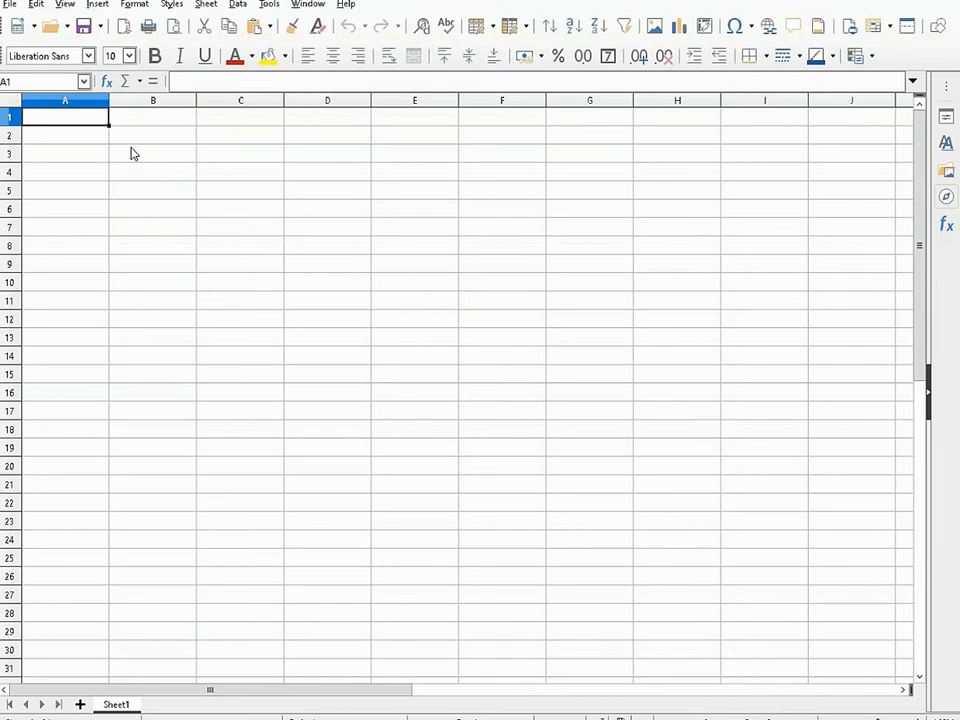
pyautogui.click(132, 153)
pyautogui.hotkey('ctrl', 'v')
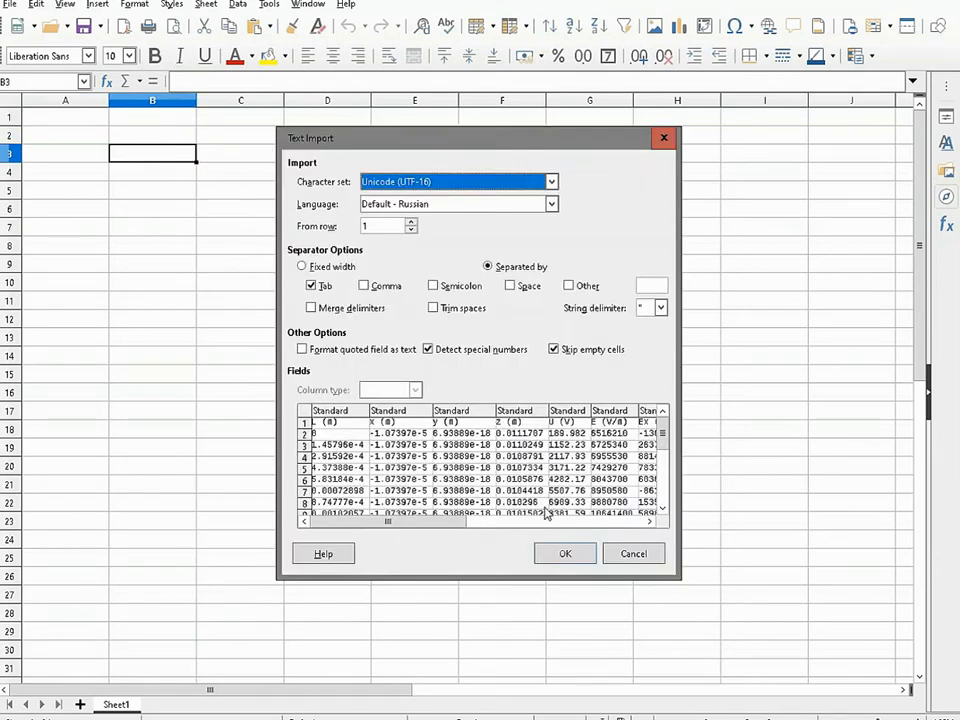
pyautogui.click(558, 558)
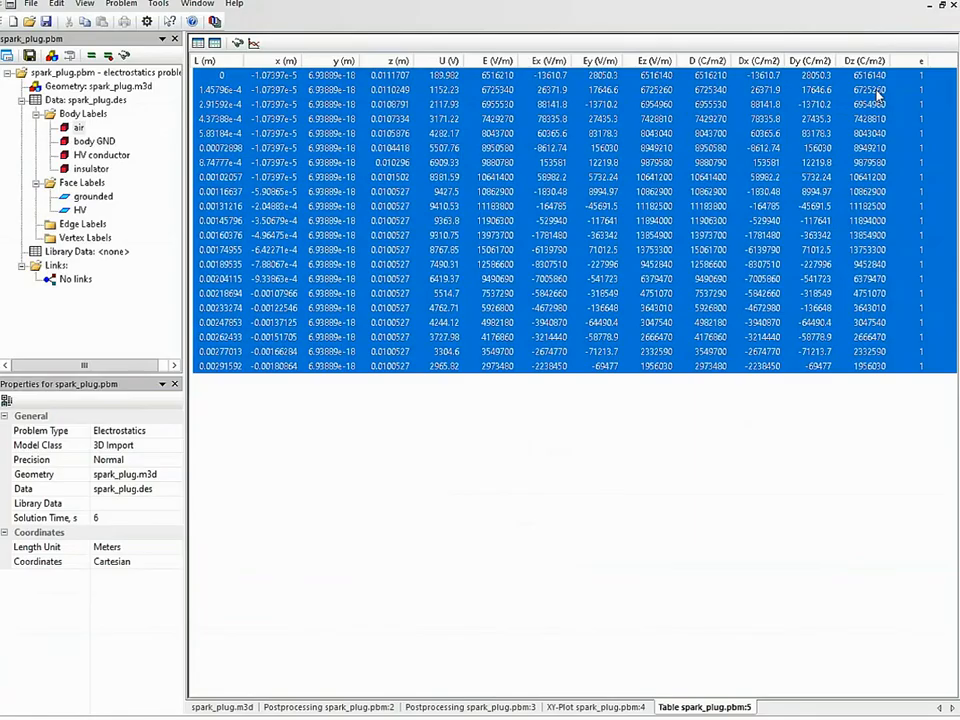
# Close the value table, copy the XY plot as a picture and paste it into the blank Writer document.
pyautogui.click(953, 5)
pyautogui.rightClick(458, 234)
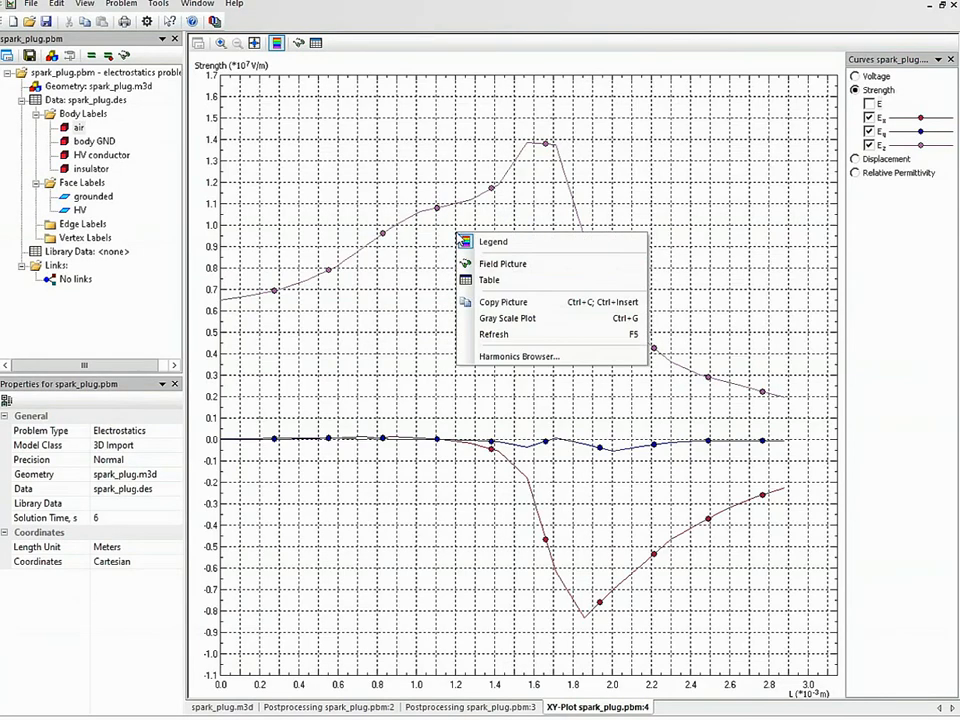
pyautogui.click(490, 302)
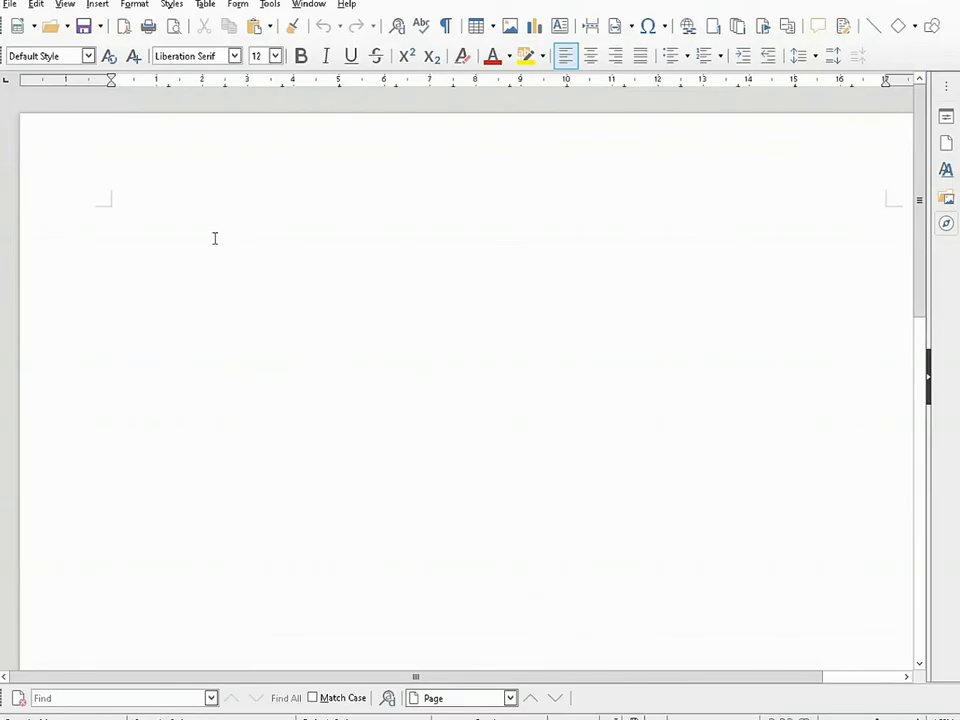
pyautogui.hotkey('ctrl', 'v')
pyautogui.scroll(-6, 332, 306)
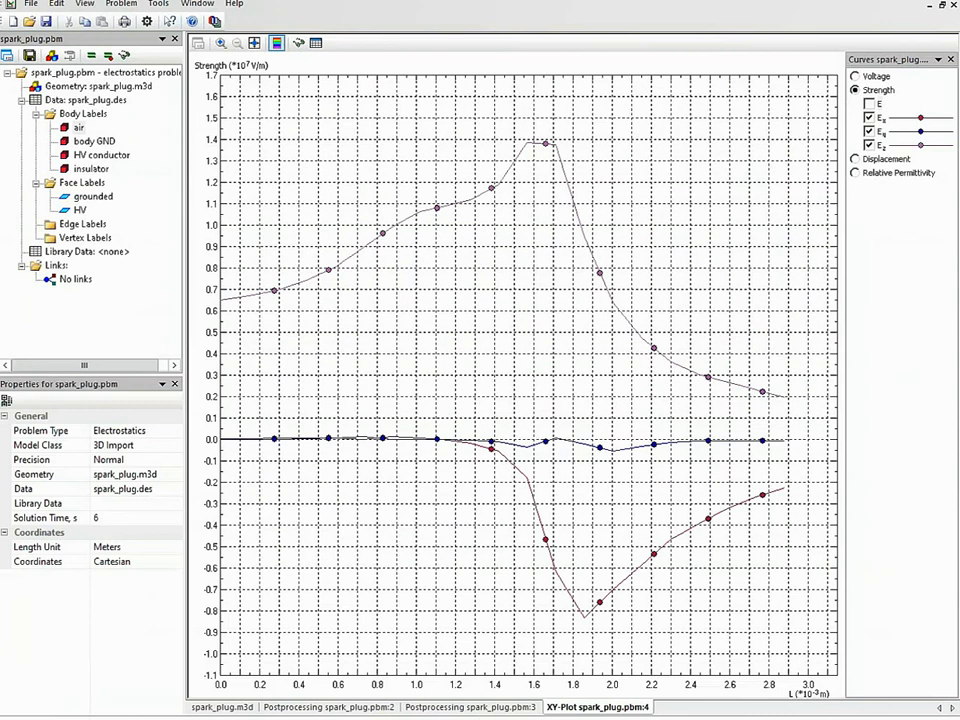
# Capture the window showing the section's Strength E plot and paste the screenshot below the chart in the Writer document.
pyautogui.click(470, 707)
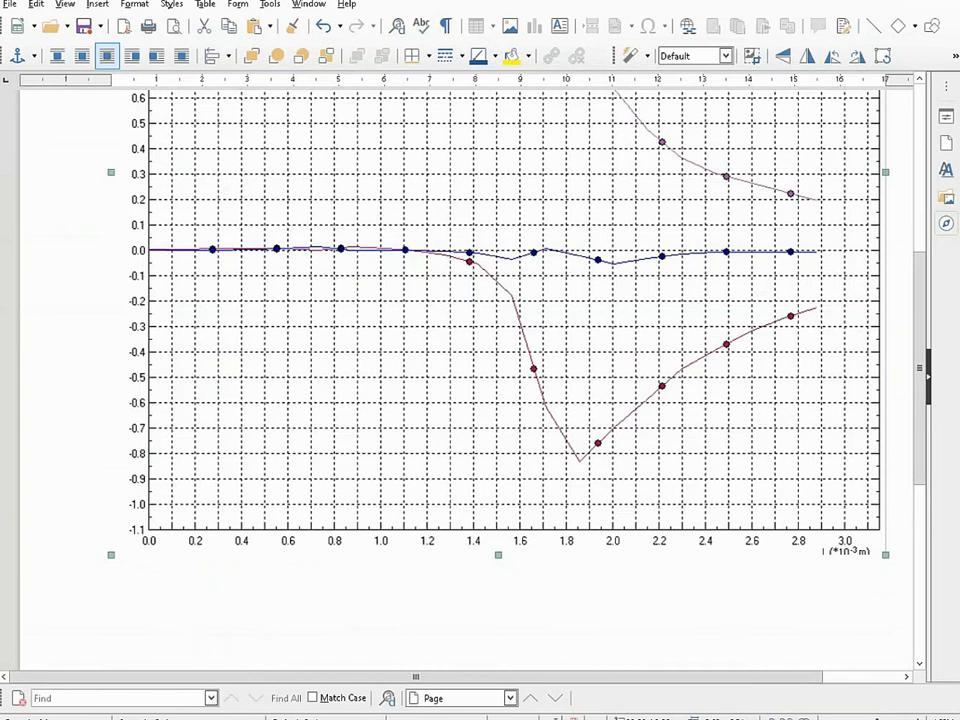
pyautogui.scroll(-3, 595, 593)
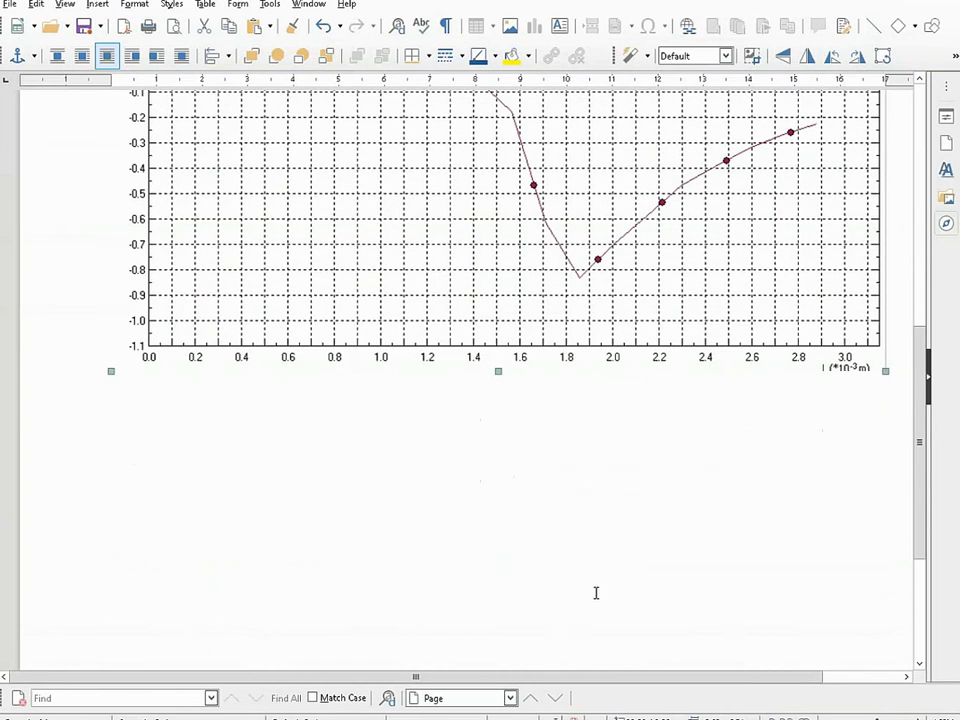
pyautogui.click(886, 394)
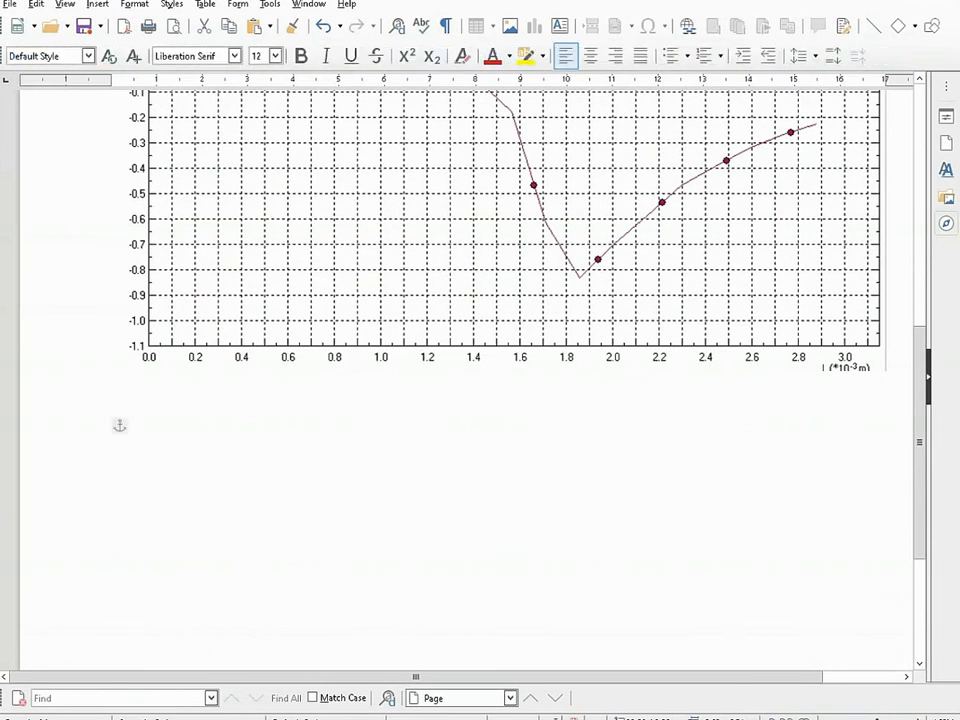
pyautogui.hotkey('ctrl', 'v')
# Crop the pasted screenshot to remove the problem tree at its side and the title, menu and toolbars above the plot.
pyautogui.rightClick(664, 358)
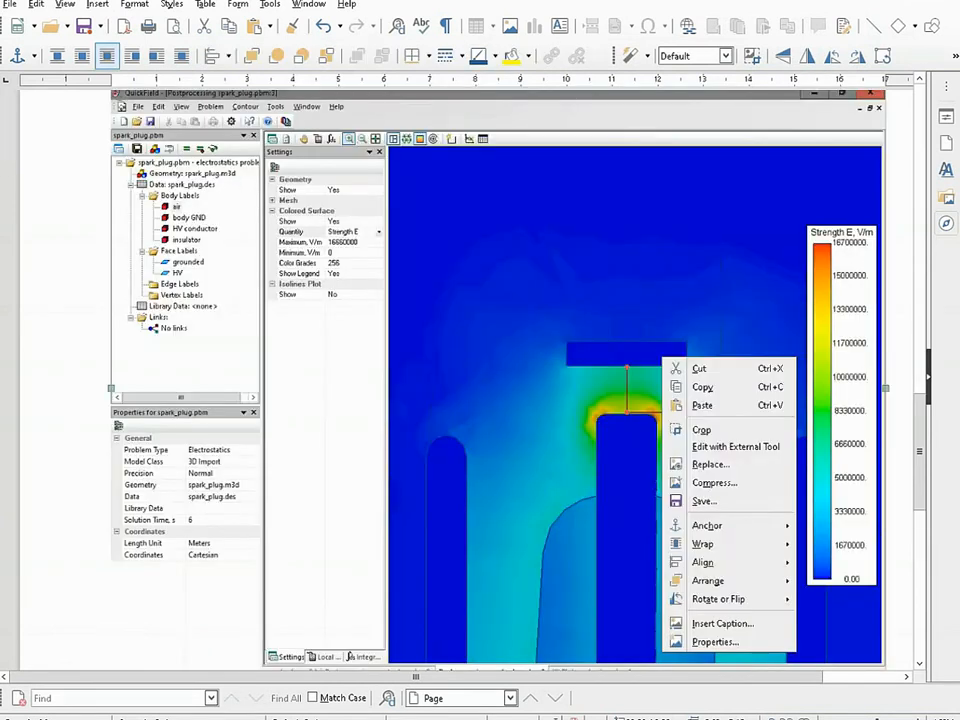
pyautogui.click(710, 431)
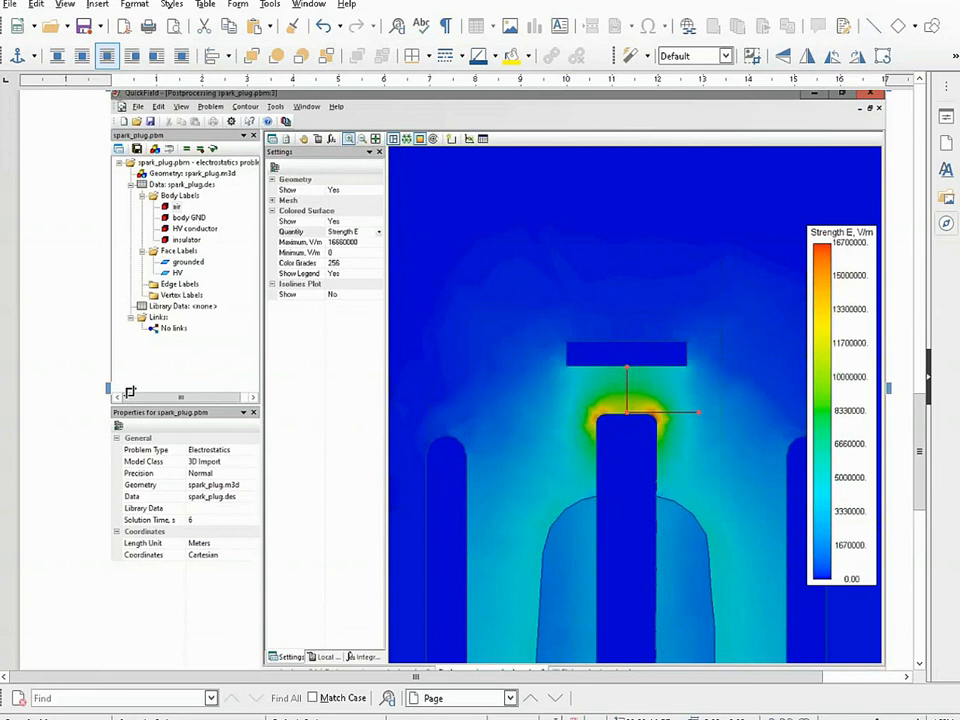
pyautogui.moveTo(110, 390); pyautogui.dragTo(253, 390)
pyautogui.scroll(5, 604, 197)
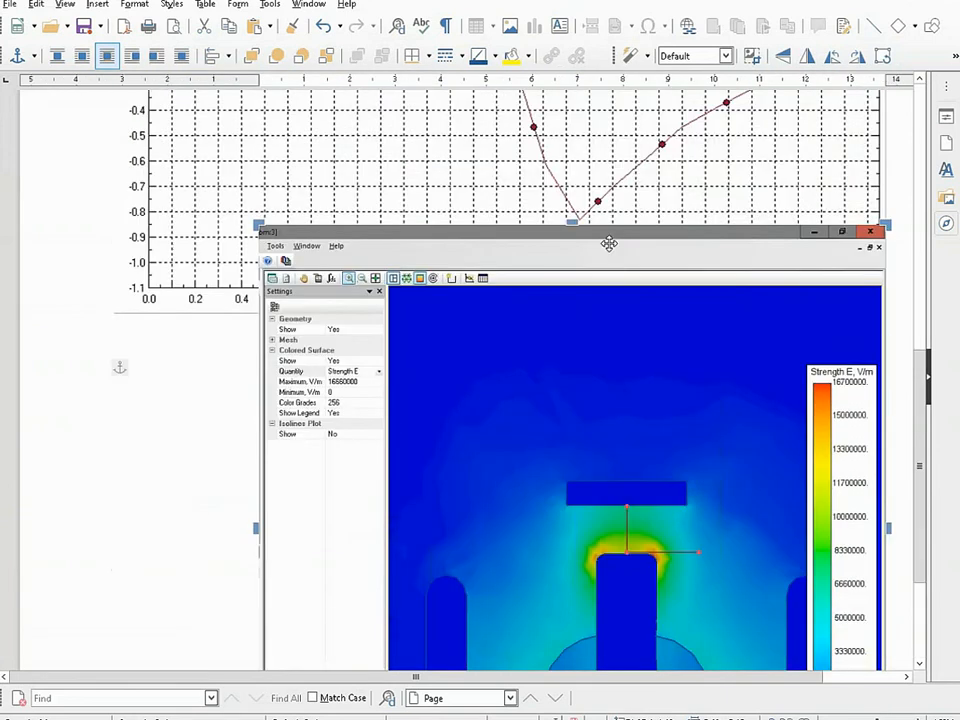
pyautogui.moveTo(572, 285); pyautogui.dragTo(583, 345)
pyautogui.click(147, 473)
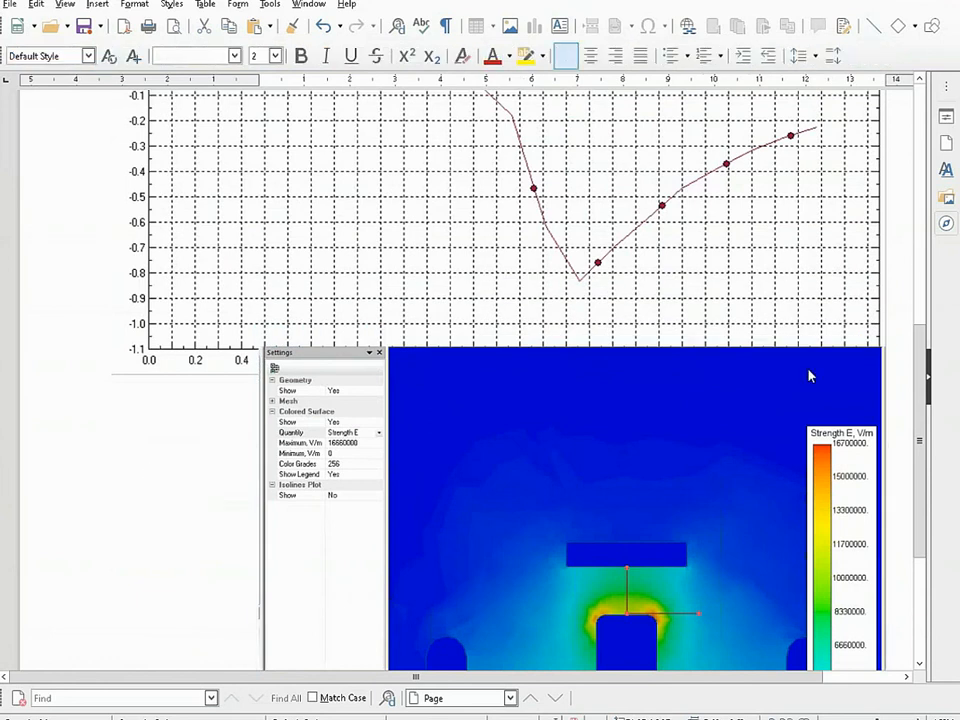
# Examine the layout of the pasted chart and cropped field picture on the document page at reduced zoom.
pyautogui.scroll(-5, 894, 359)
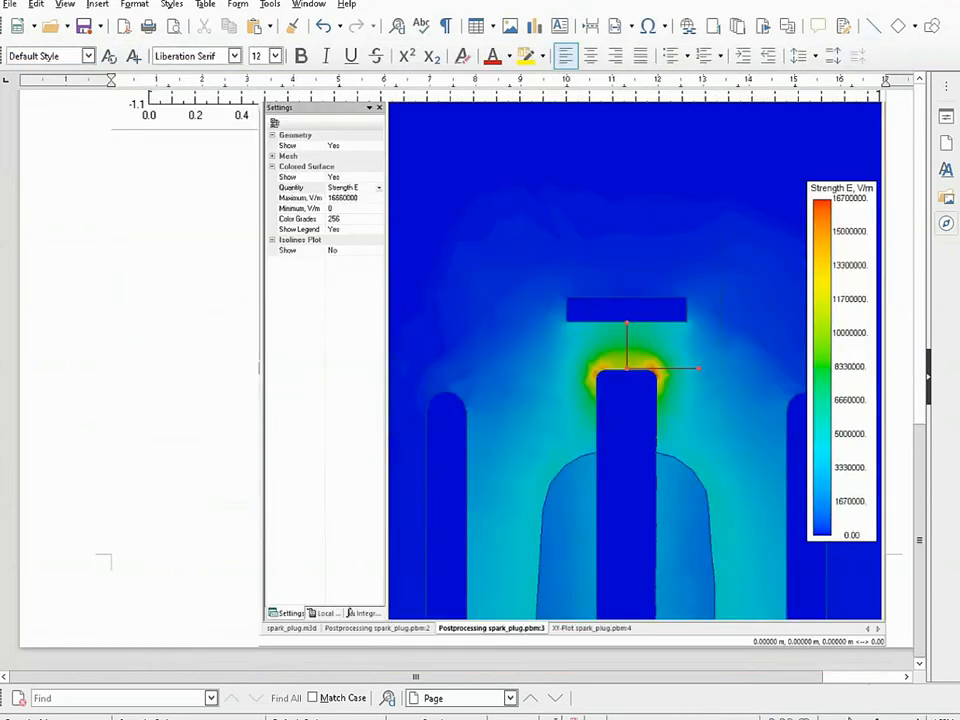
pyautogui.click(838, 718)
pyautogui.click(838, 718)
pyautogui.click(838, 718)
pyautogui.click(838, 718)
pyautogui.scroll(5, 771, 491)
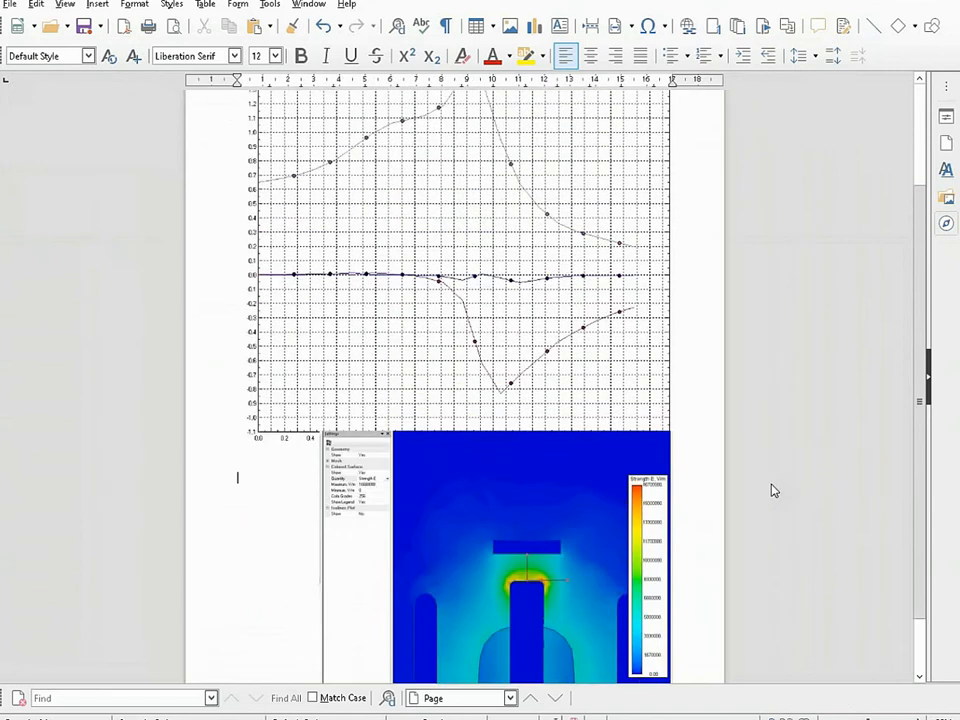
pyautogui.scroll(-5, 771, 491)
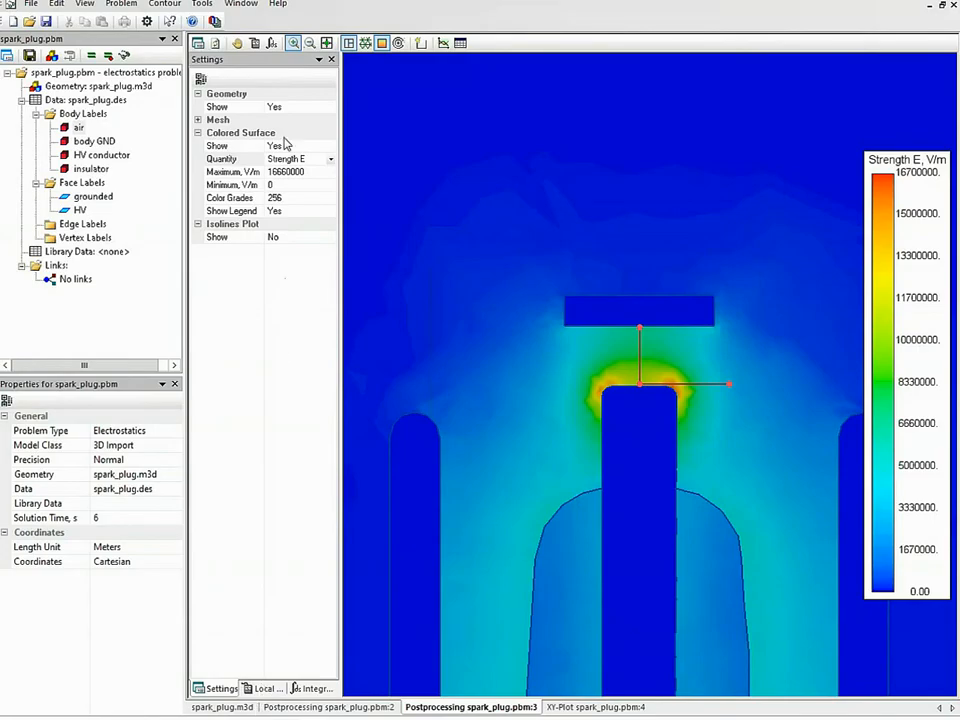
# Return to QuickField, read the local field values at three points around the central conductor, and open the integral calculator.
pyautogui.click(255, 44)
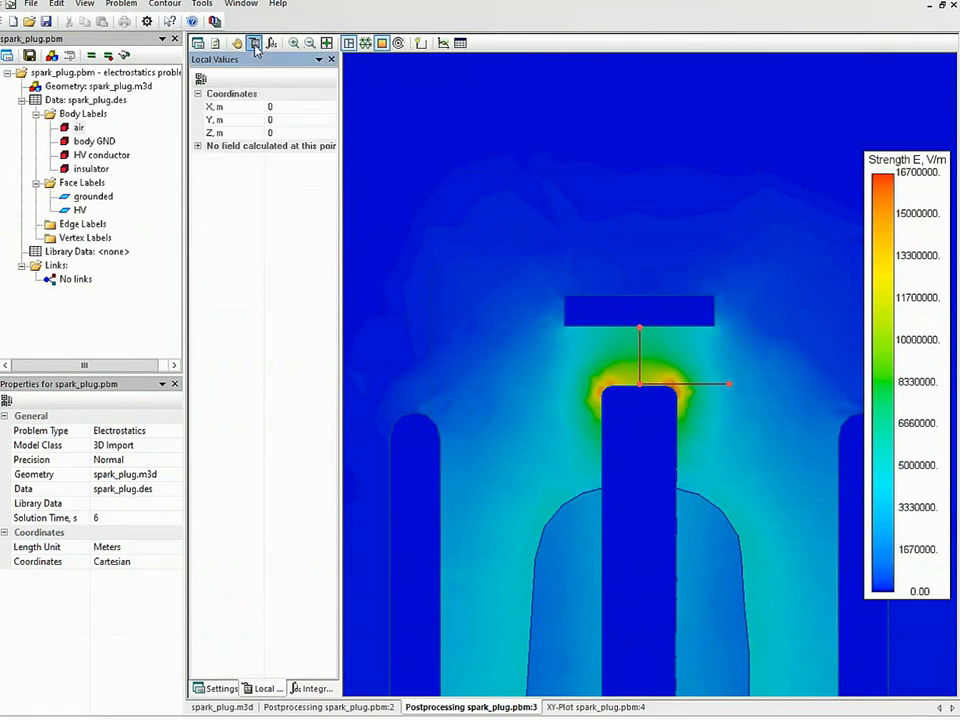
pyautogui.click(553, 415)
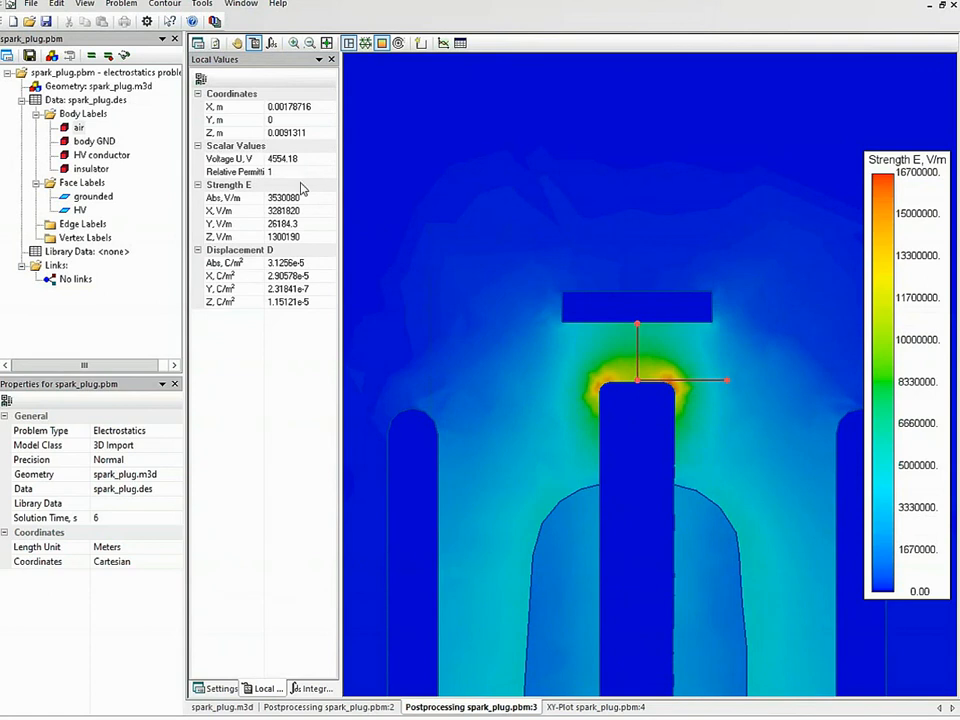
pyautogui.click(570, 460)
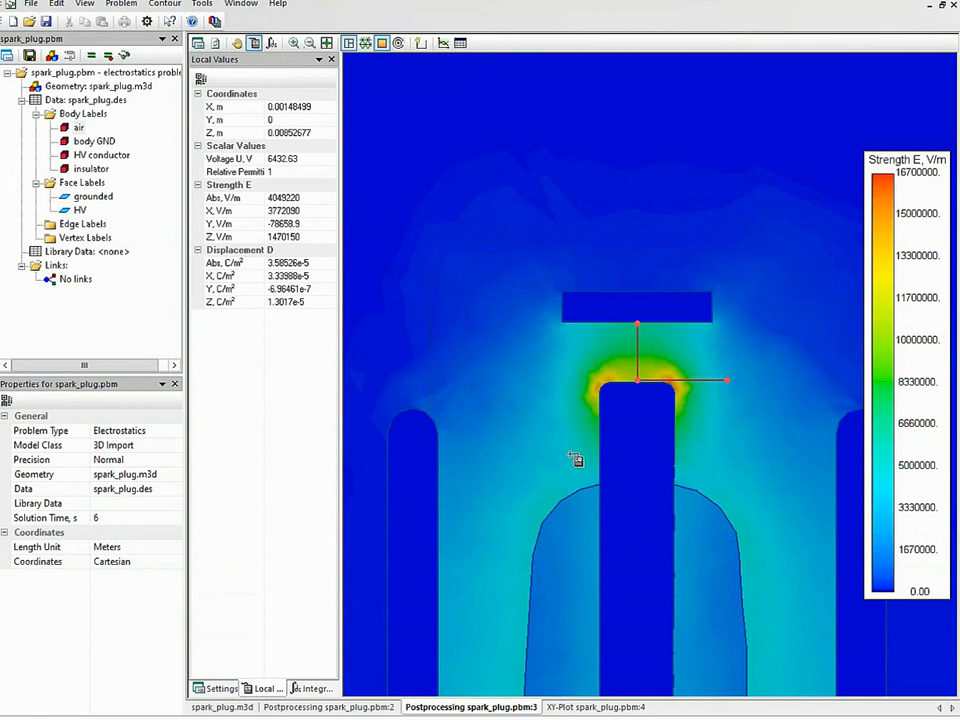
pyautogui.click(688, 396)
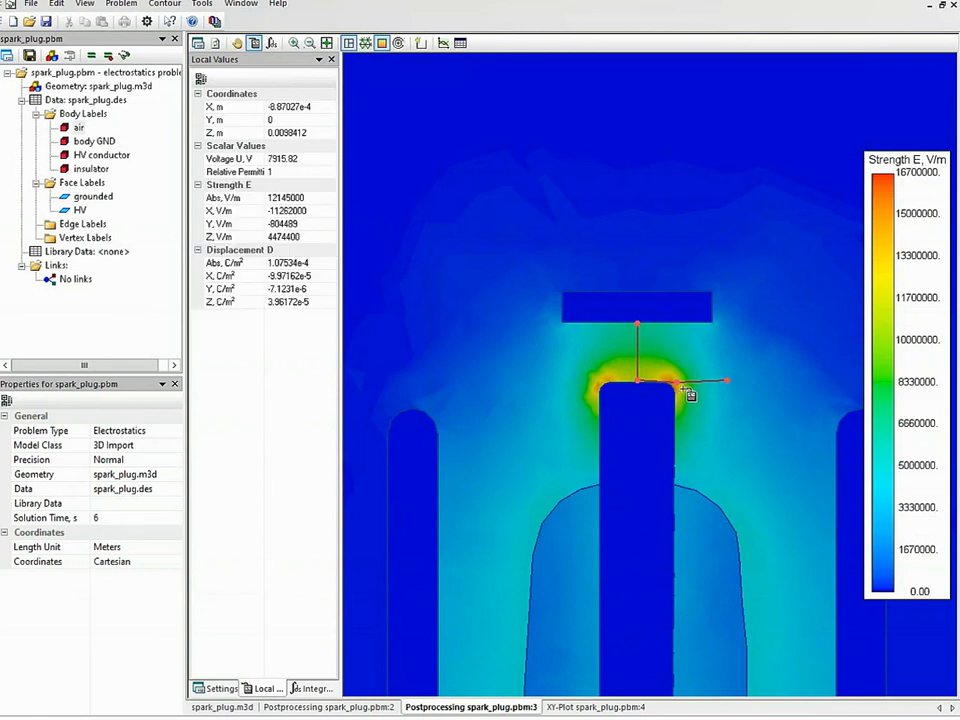
pyautogui.click(306, 688)
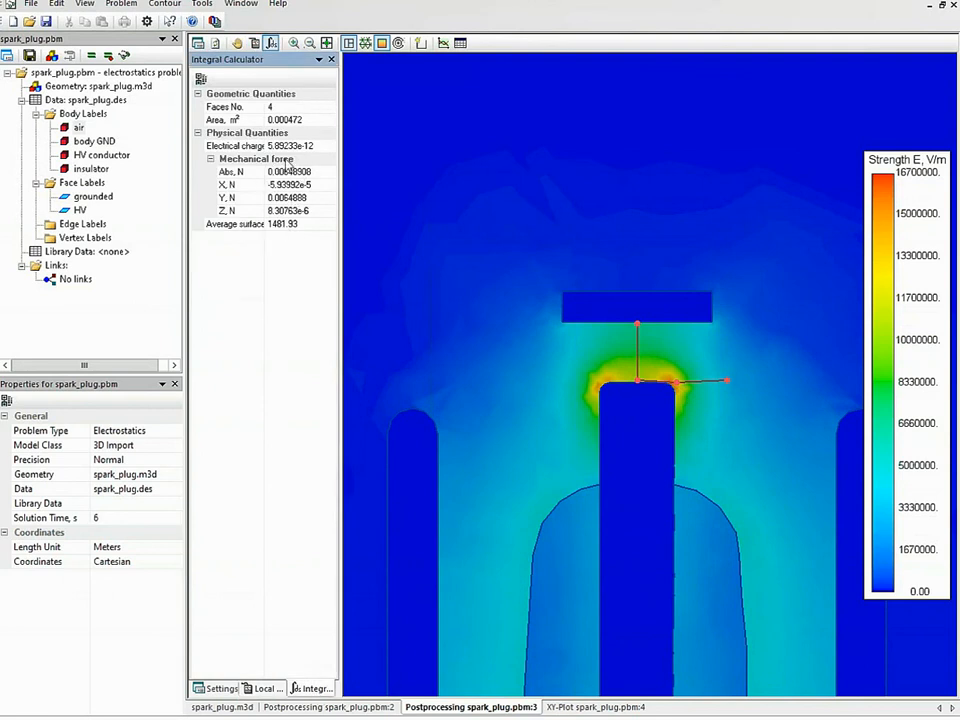
# Return to the 3D results view, hide the air body and turn off the cutting plane.
pyautogui.click(296, 120)
pyautogui.scroll(-6, 519, 307)
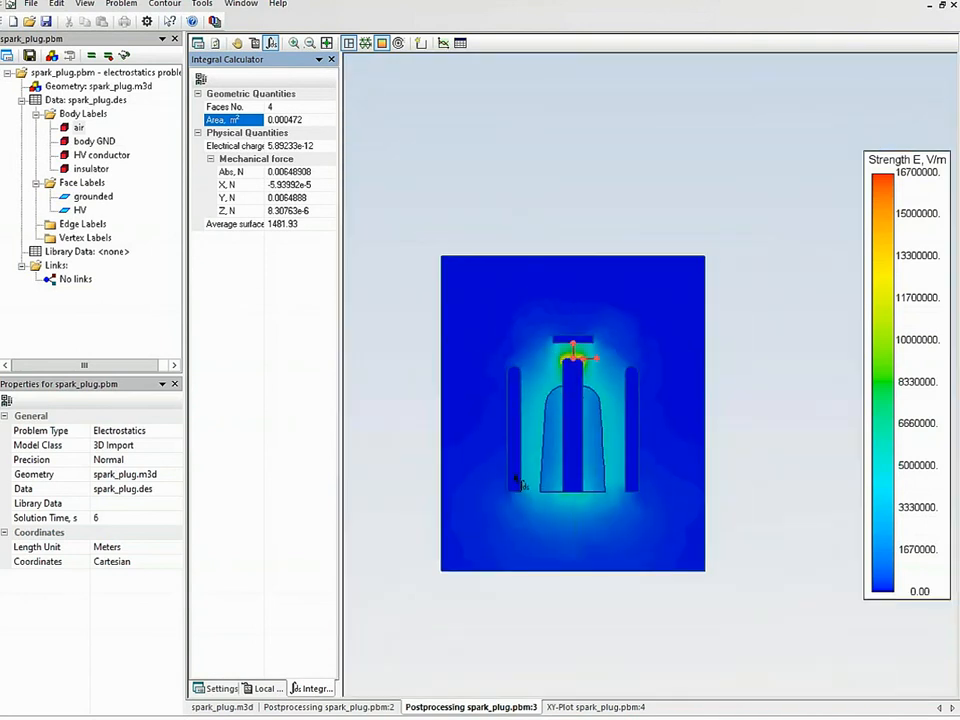
pyautogui.click(345, 708)
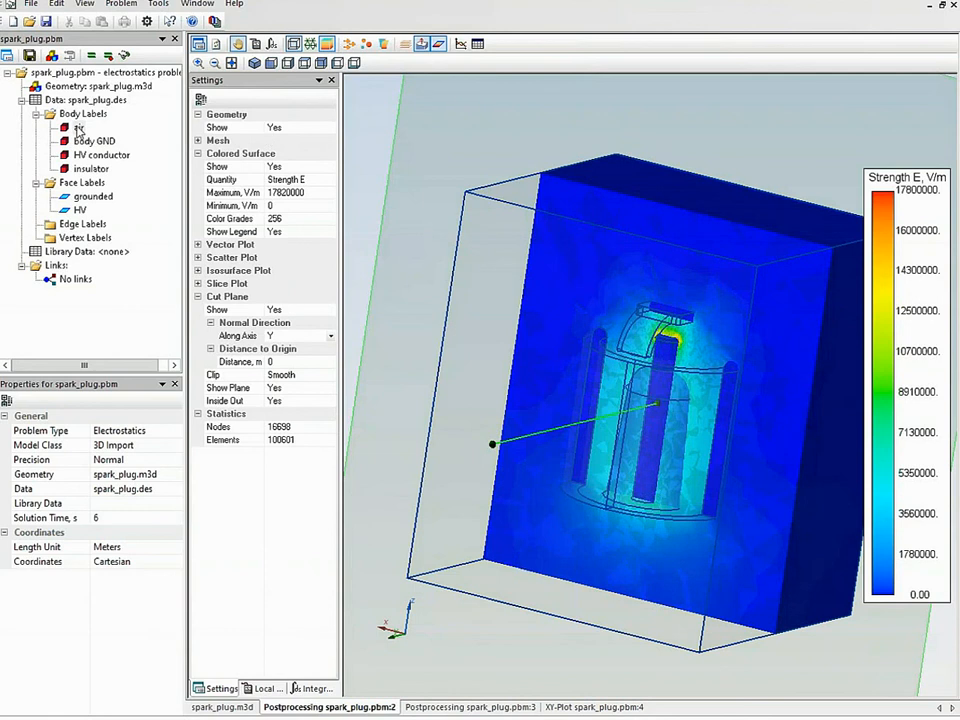
pyautogui.rightClick(78, 128)
pyautogui.click(122, 182)
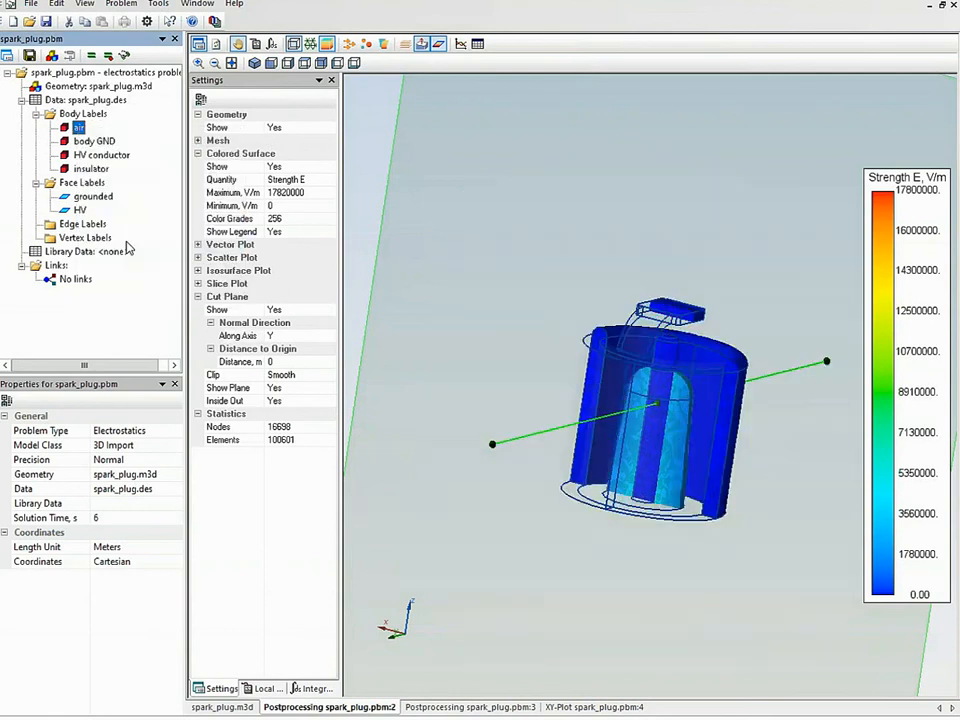
pyautogui.click(421, 45)
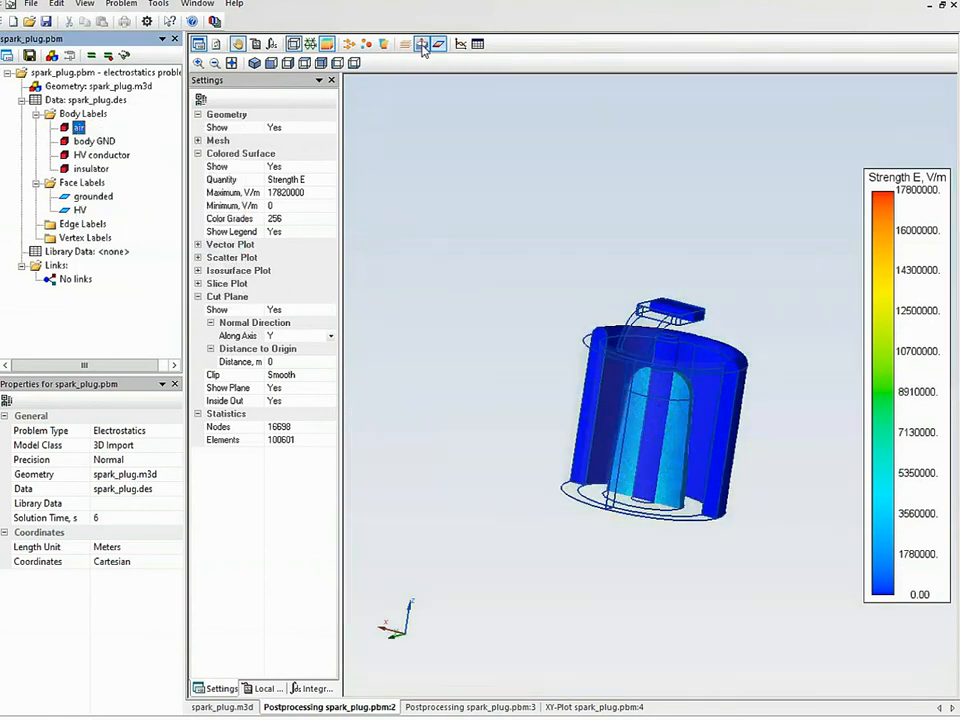
pyautogui.scroll(1, 568, 346)
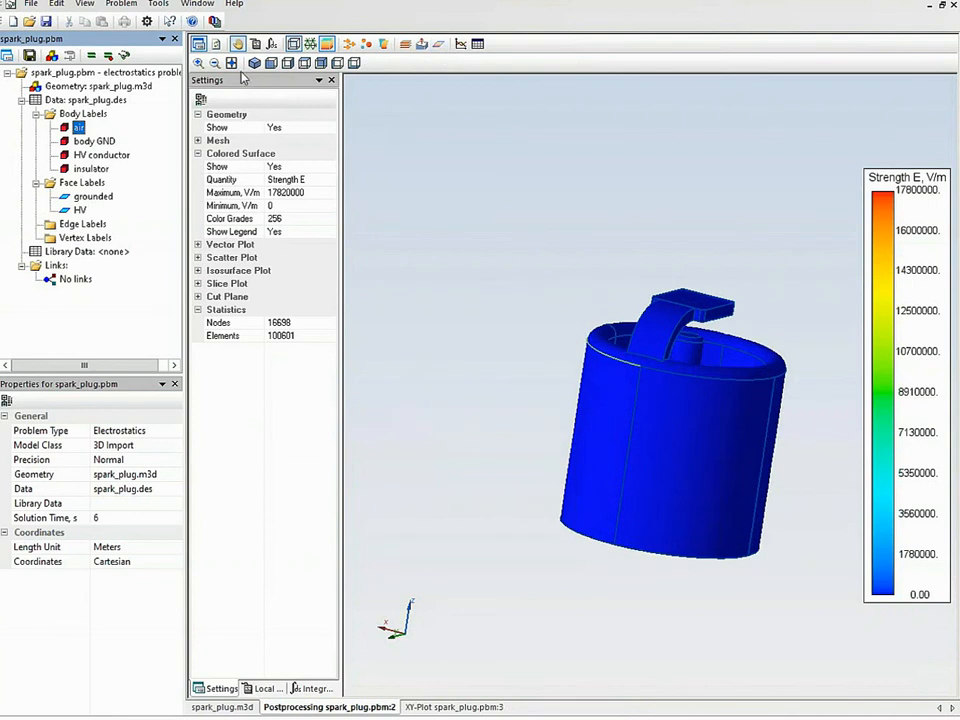
# Probe the local field values at several points on the insulator exposed beneath the ground electrode.
pyautogui.click(258, 45)
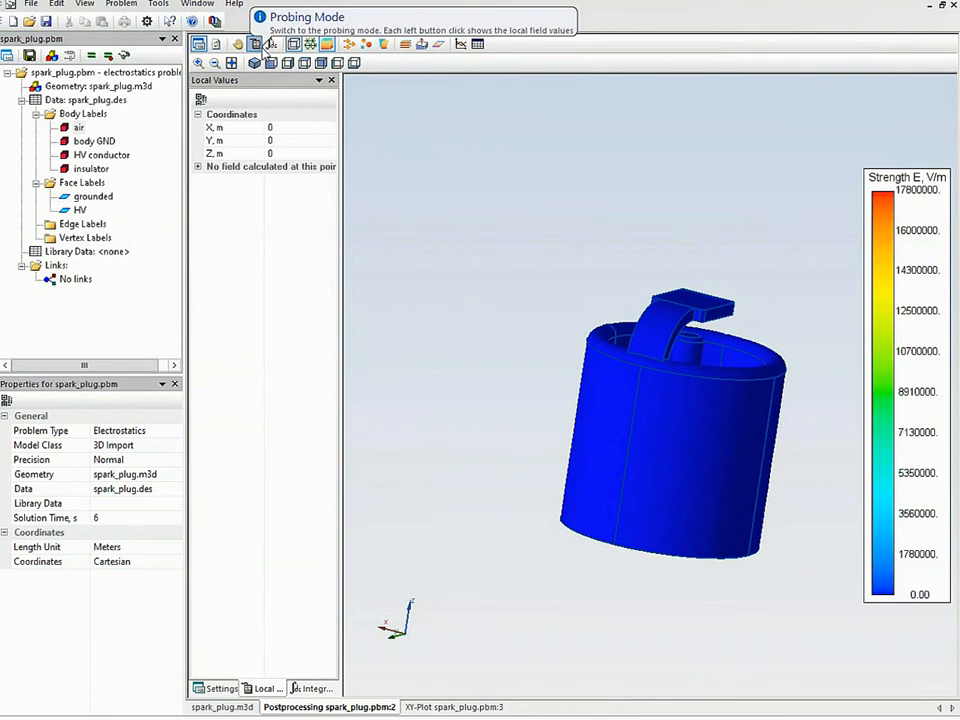
pyautogui.click(678, 403)
pyautogui.moveTo(757, 397); pyautogui.dragTo(698, 431)
pyautogui.click(698, 420)
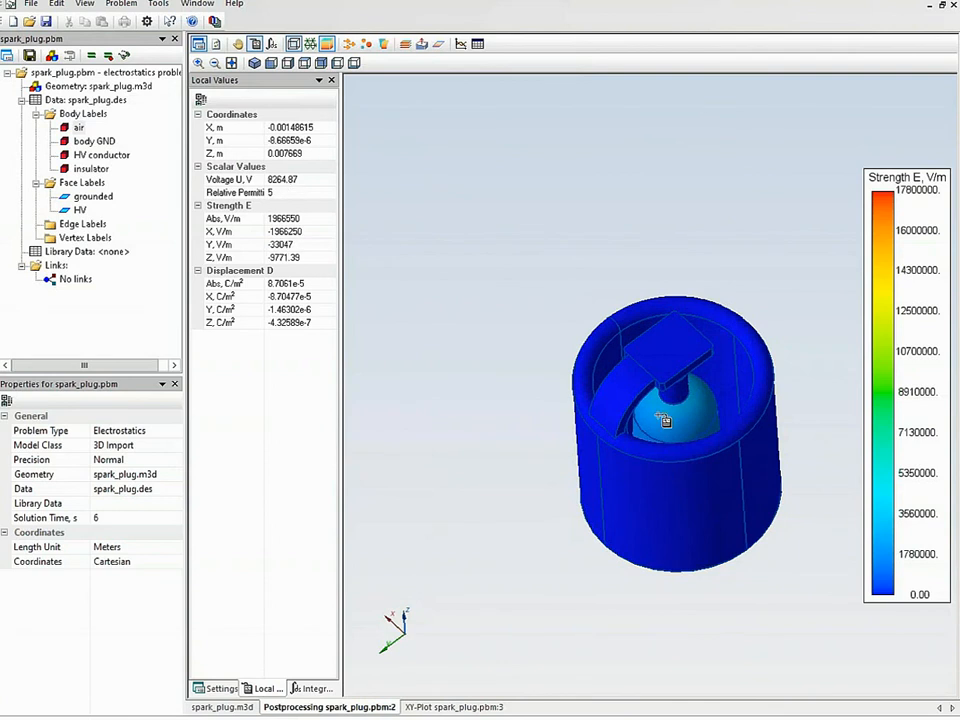
pyautogui.click(714, 406)
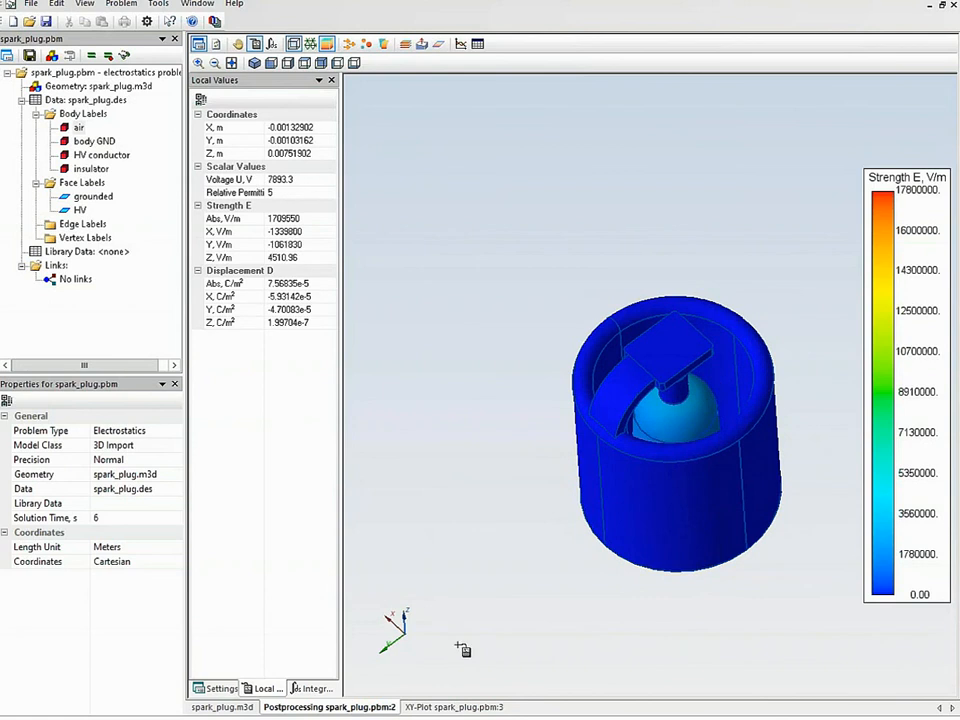
# Calculate the integral values for the insulator's domed face and for the whole insulator body.
pyautogui.click(316, 689)
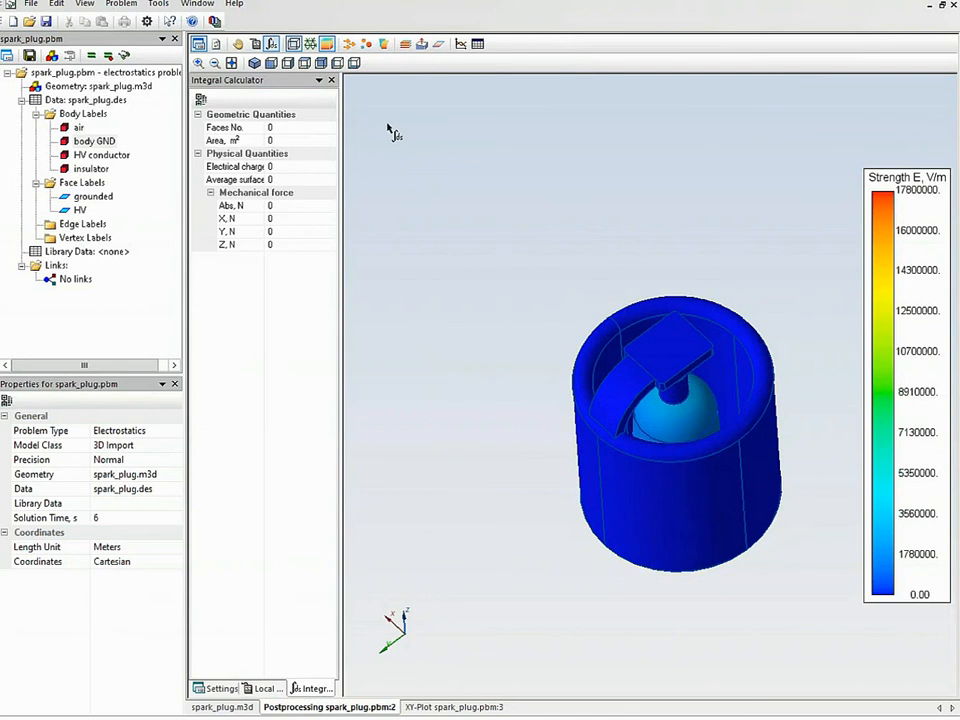
pyautogui.click(674, 424)
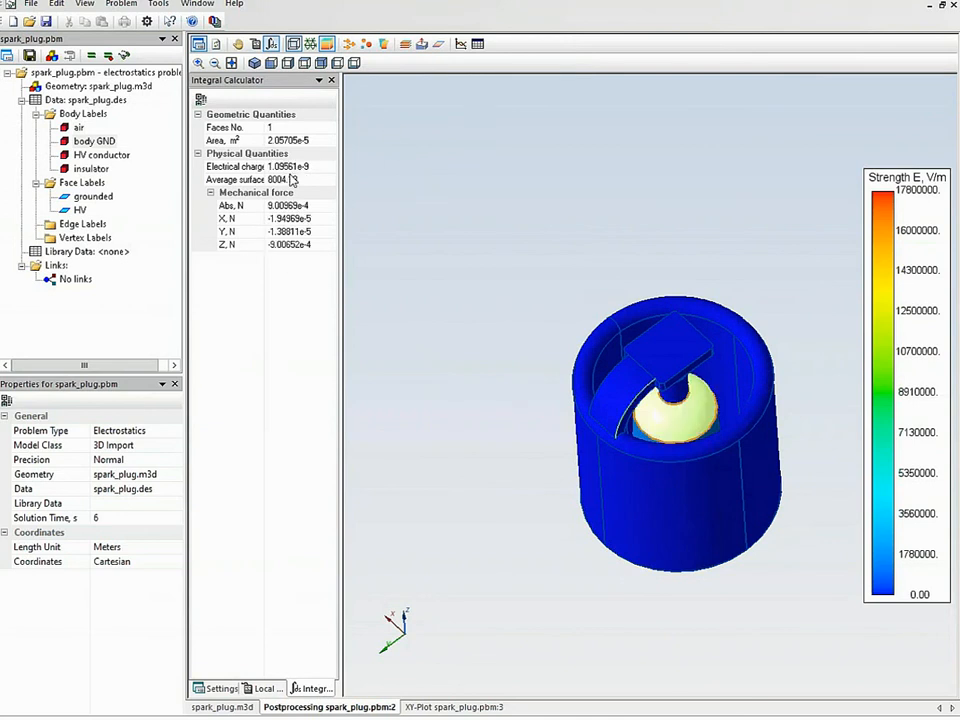
pyautogui.scroll(5, 675, 428)
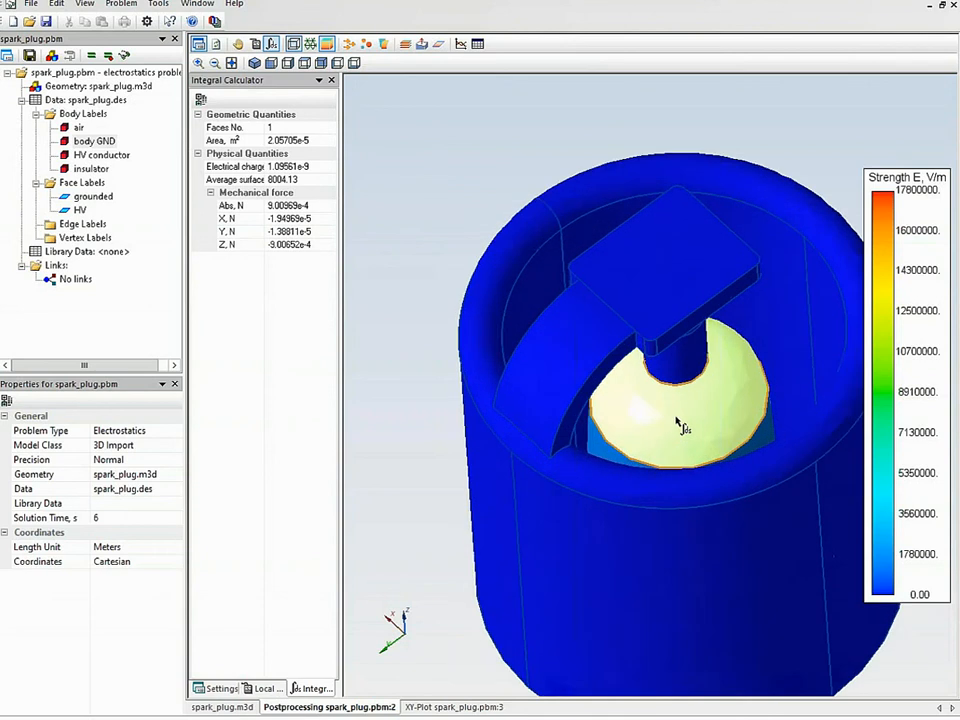
pyautogui.doubleClick(703, 416)
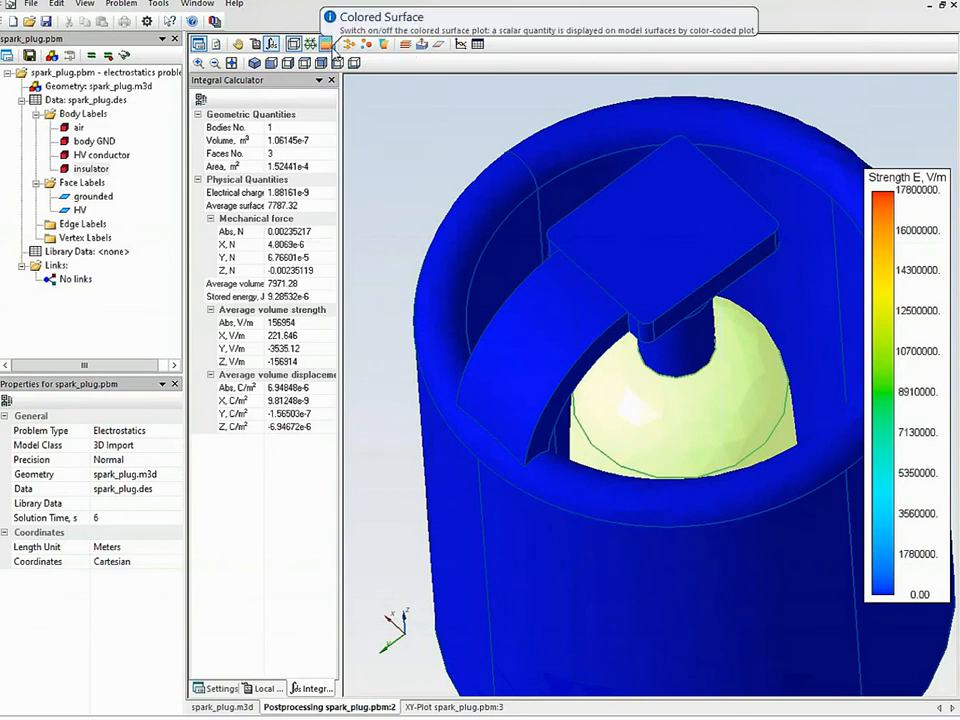
# Preview the slice plot of the spark plug and replace it with the Strength vector plot.
pyautogui.click(405, 45)
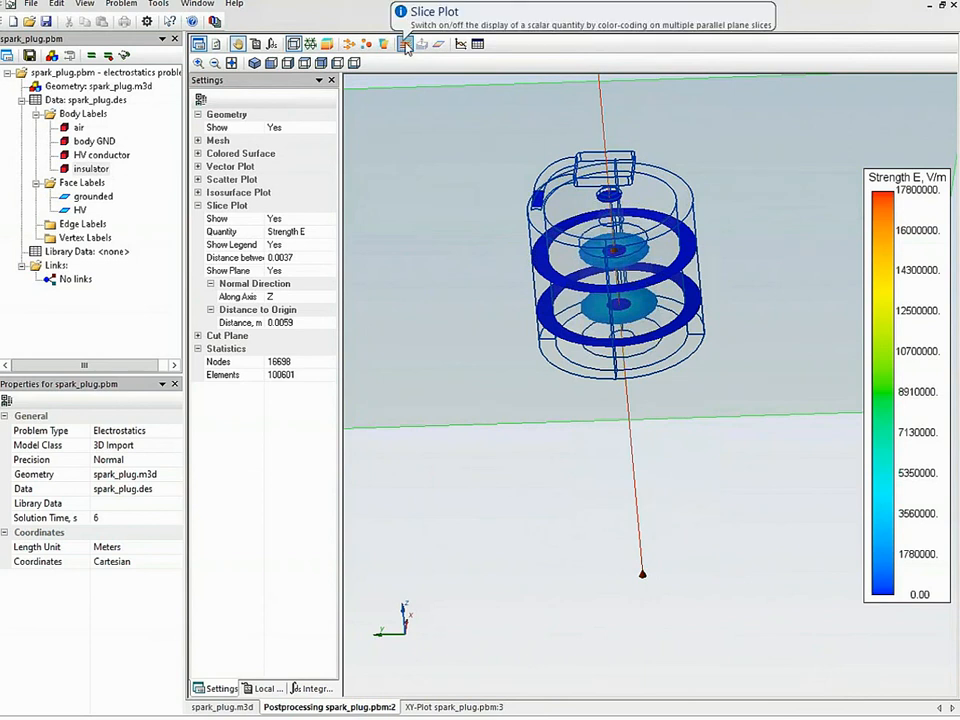
pyautogui.click(406, 45)
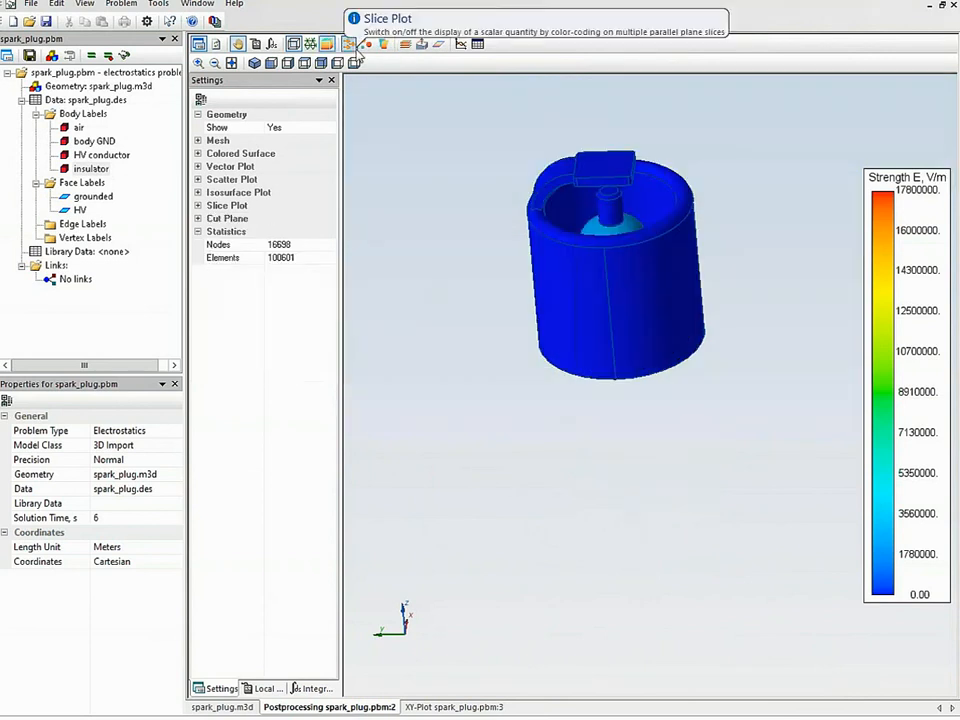
pyautogui.click(349, 45)
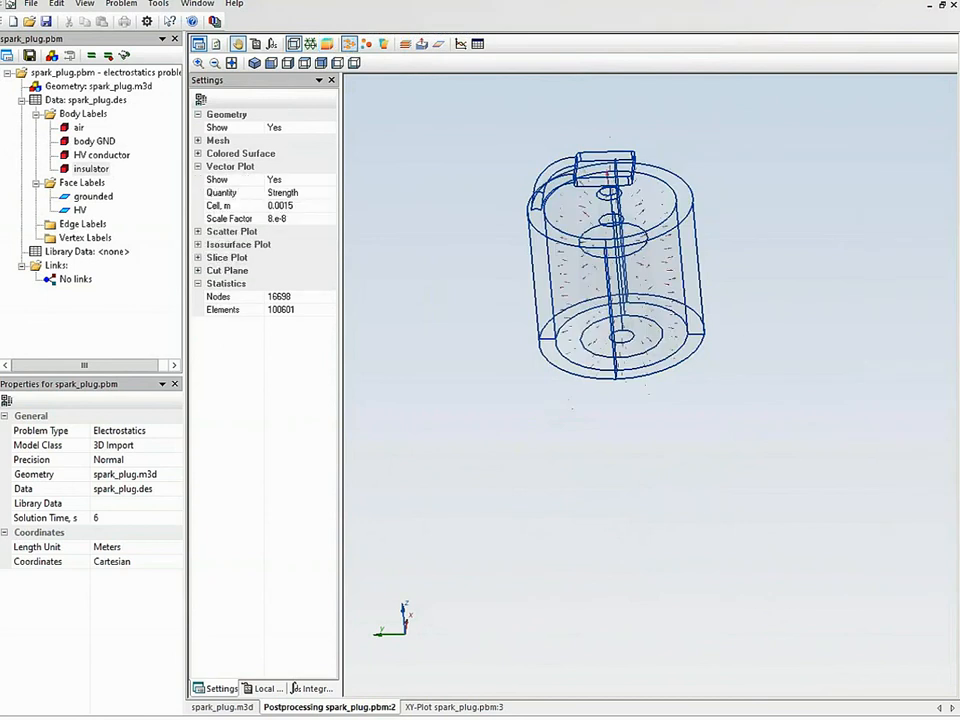
pyautogui.scroll(5, 614, 197)
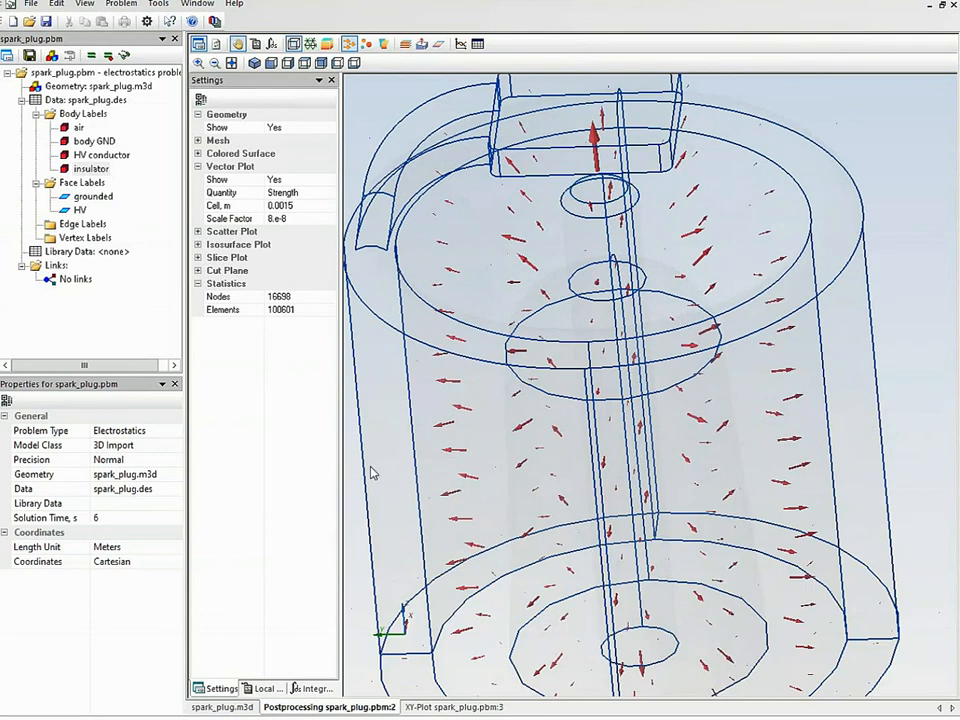
pyautogui.moveTo(381, 454); pyautogui.dragTo(414, 407)
# Display the scatter plot with quantity Strength E, size 0.002 and density 20%, and inspect the spark gap.
pyautogui.click(366, 43)
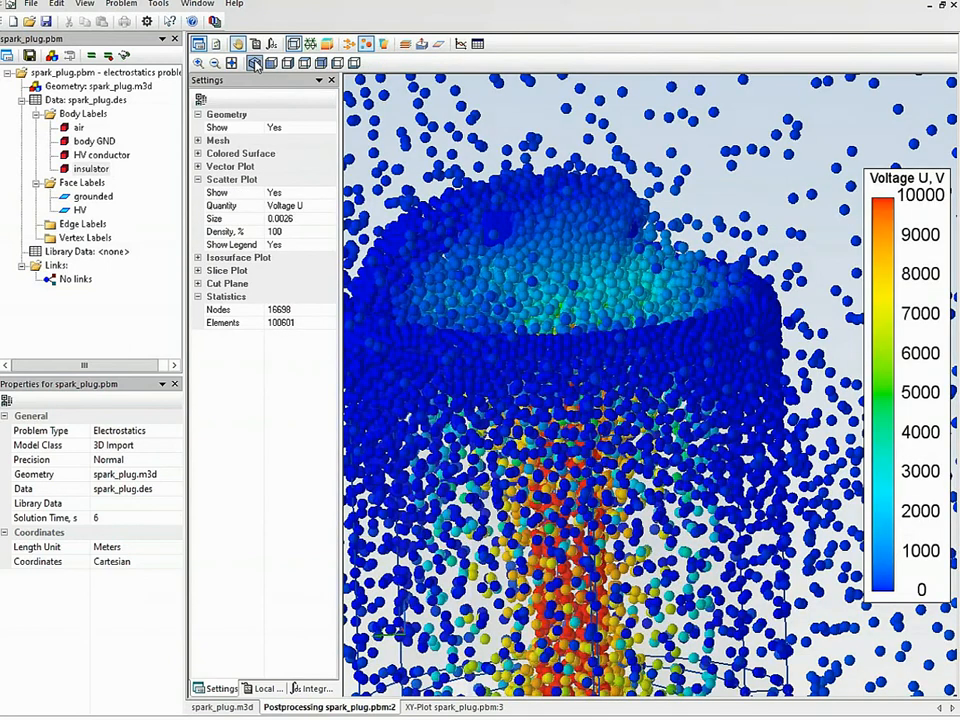
pyautogui.click(255, 63)
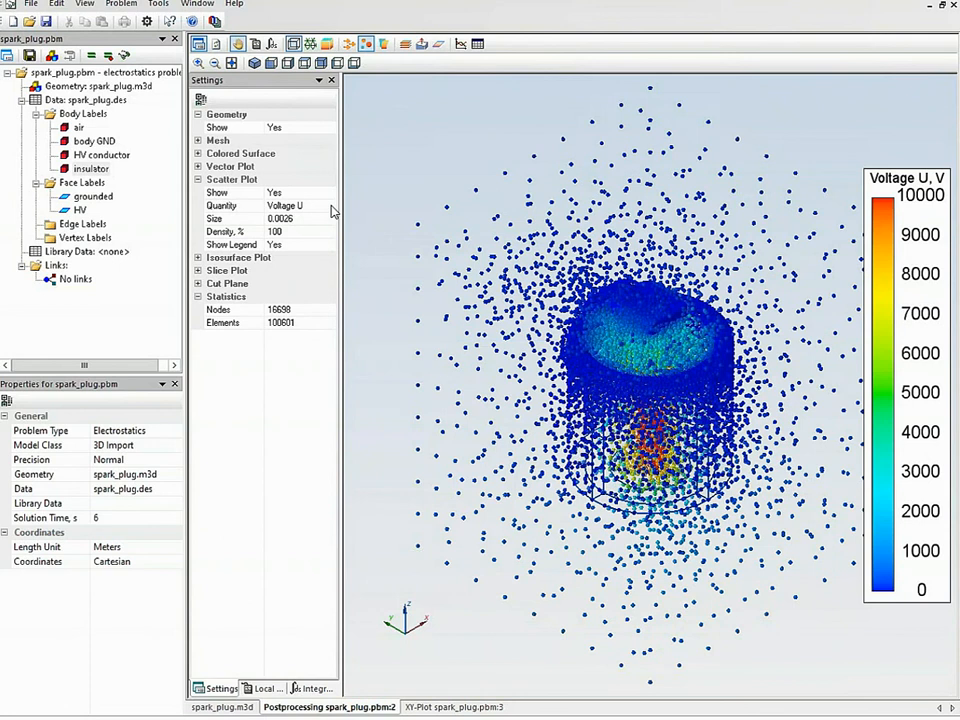
pyautogui.click(330, 206)
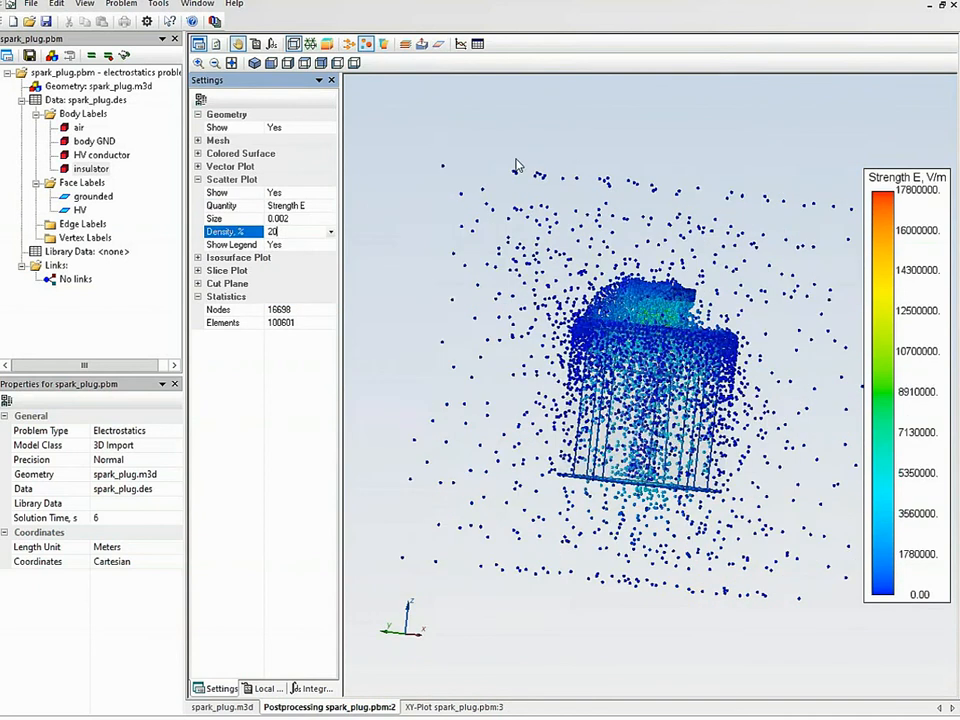
pyautogui.click(517, 158)
pyautogui.moveTo(658, 168); pyautogui.dragTo(476, 212)
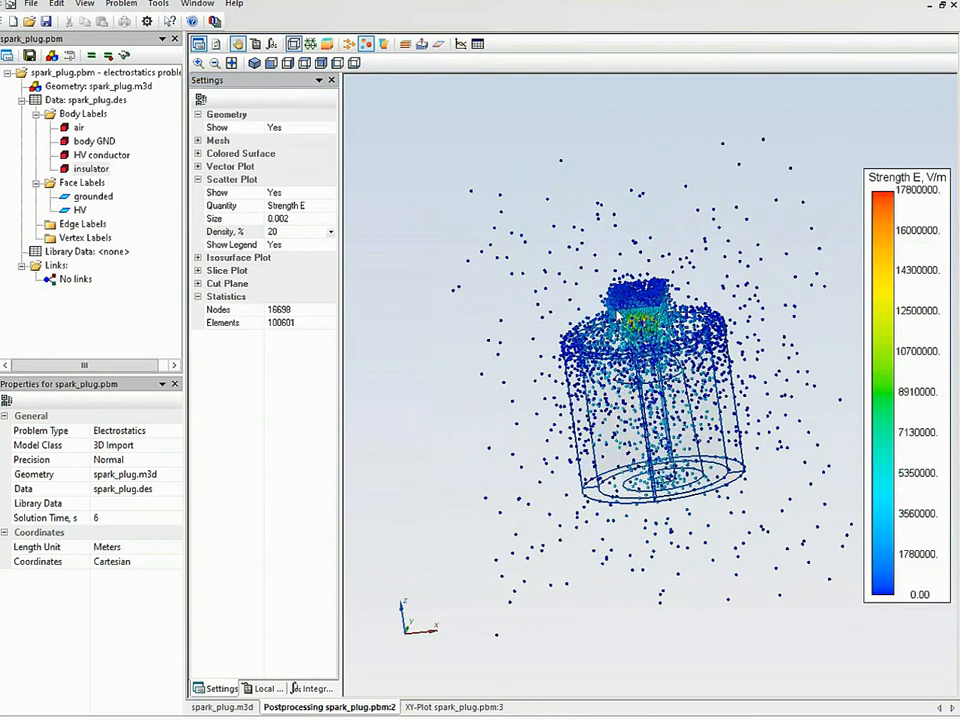
pyautogui.scroll(2, 651, 331)
pyautogui.scroll(5, 650, 330)
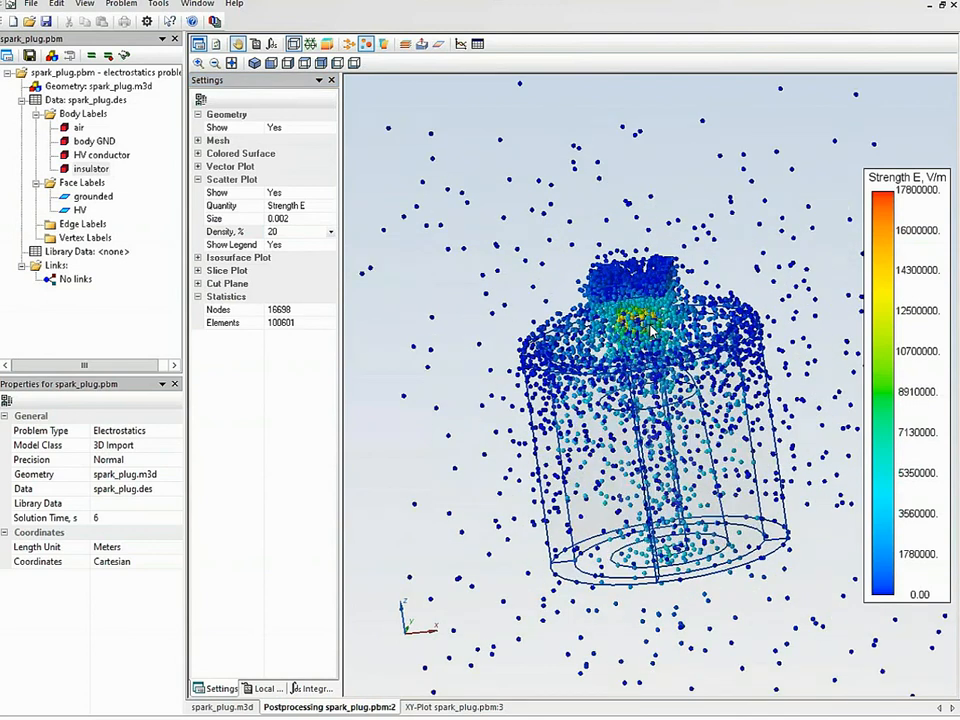
# Replace the scatter plot with the colored surface and open an XY-plot along the curved edge on the insulator dome.
pyautogui.click(367, 46)
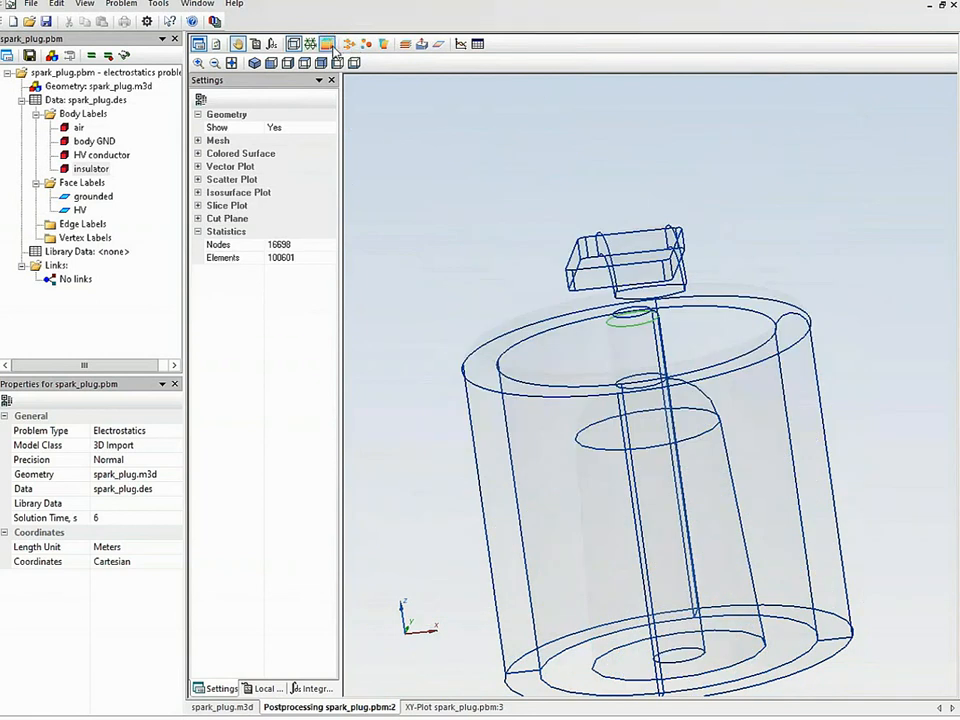
pyautogui.click(326, 44)
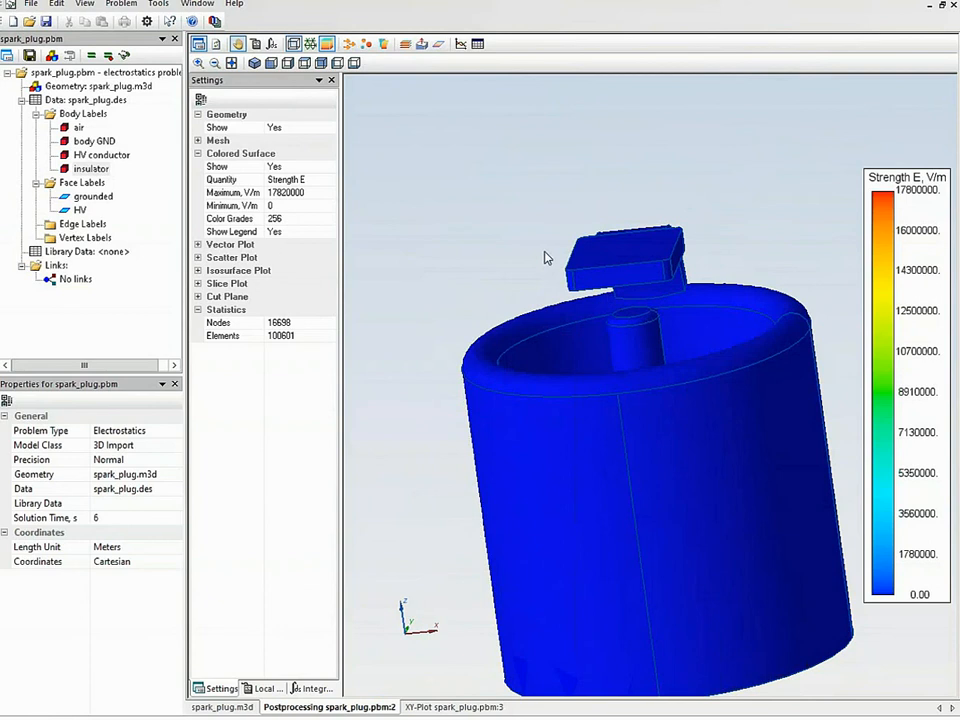
pyautogui.moveTo(546, 257); pyautogui.dragTo(596, 375)
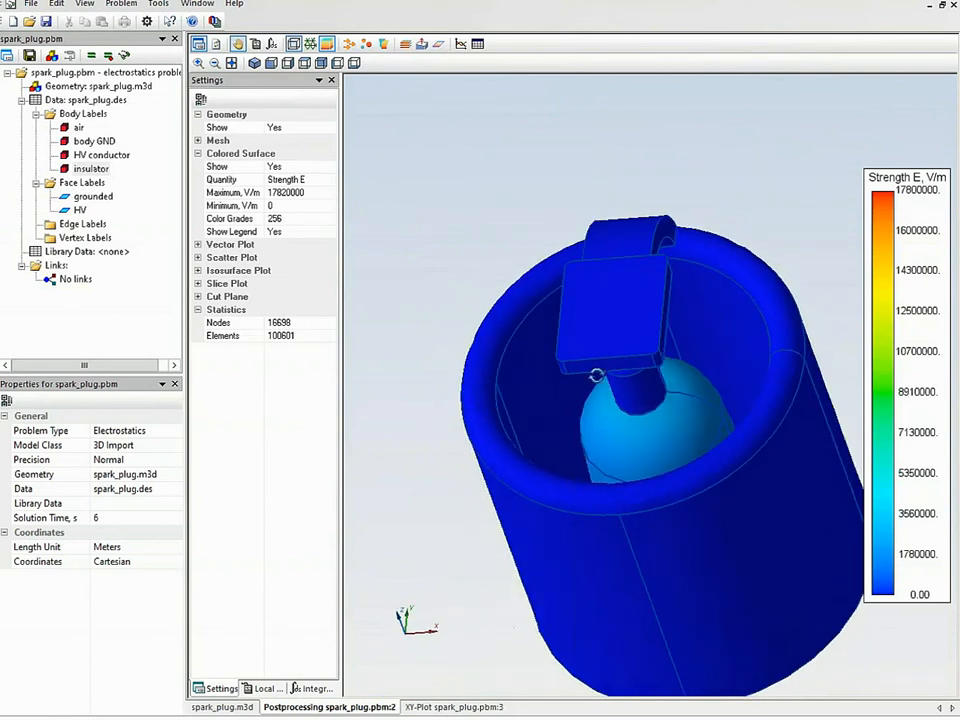
pyautogui.click(690, 399)
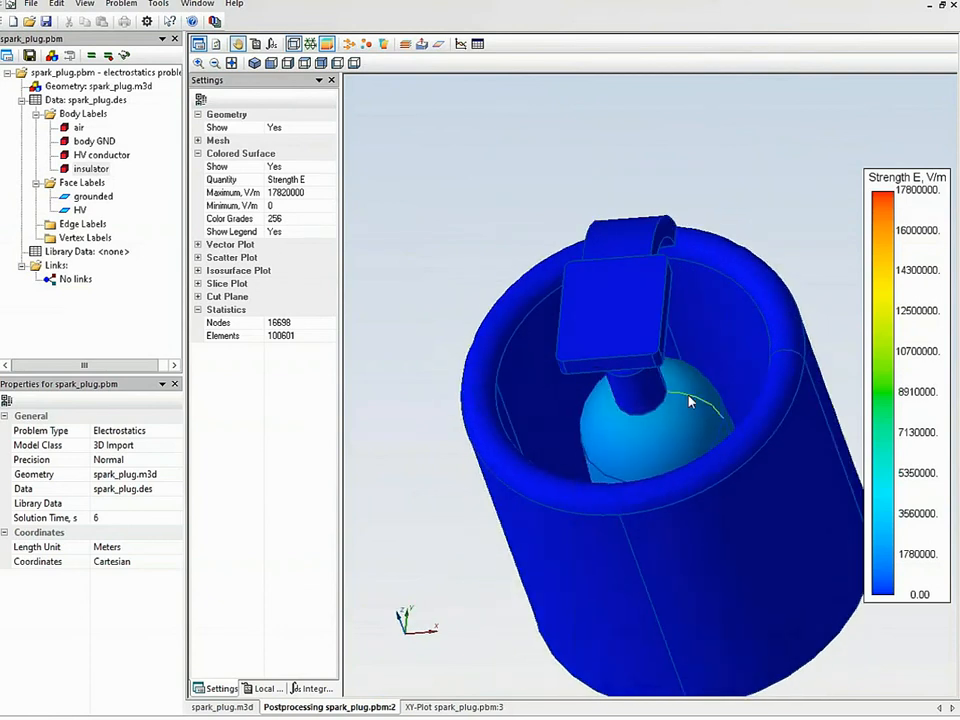
pyautogui.click(461, 45)
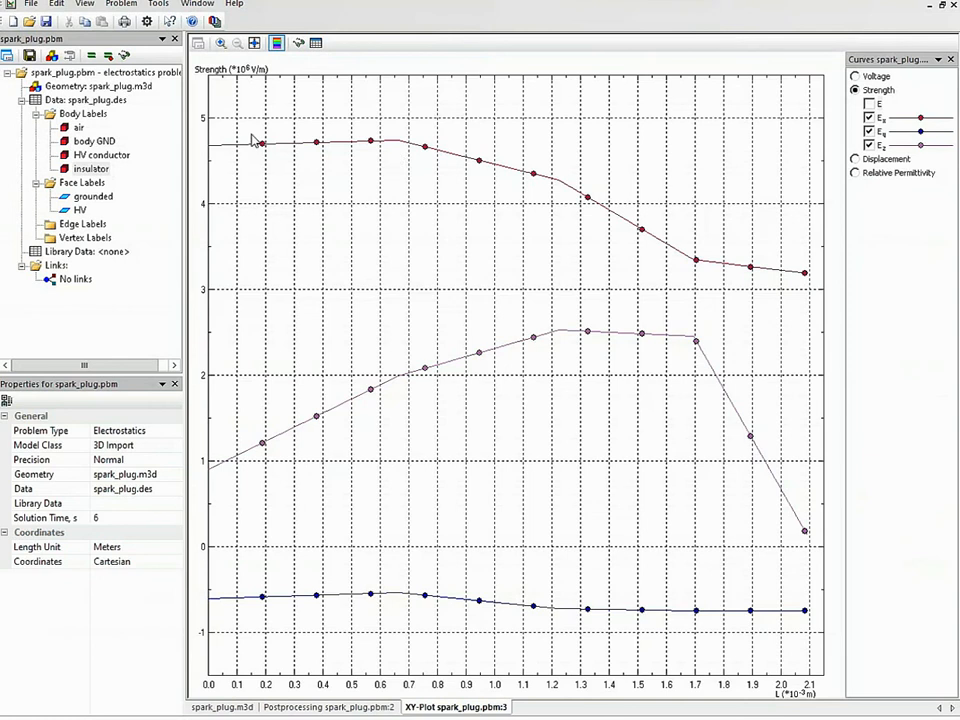
# Unhide all bodies in the 3D results view and cut the model with the plane normal to Y, facing the exposed section.
pyautogui.click(384, 708)
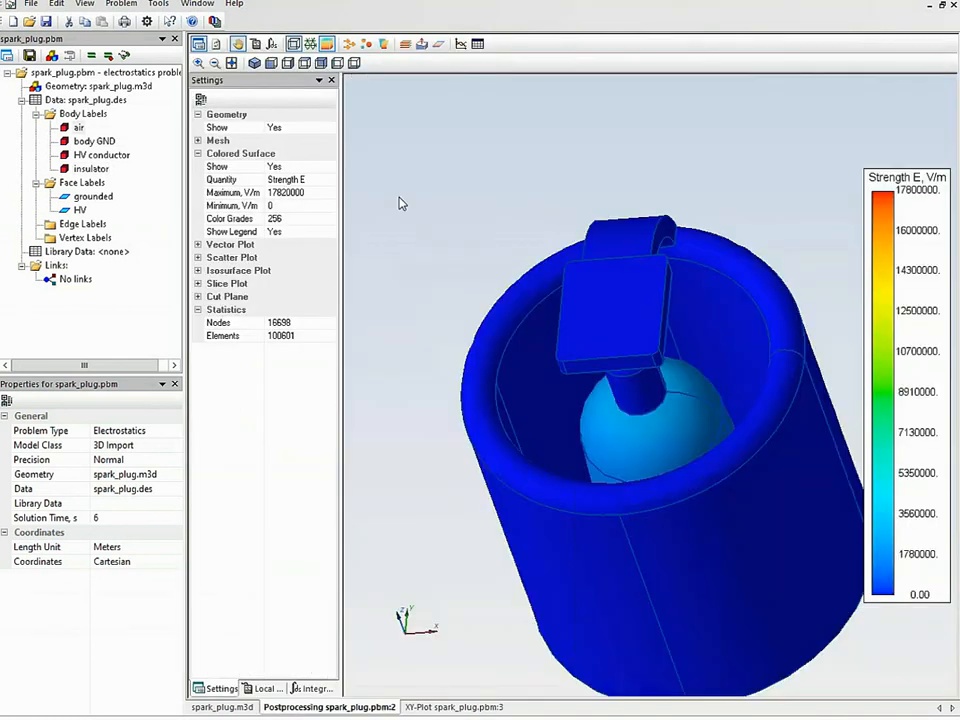
pyautogui.rightClick(400, 174)
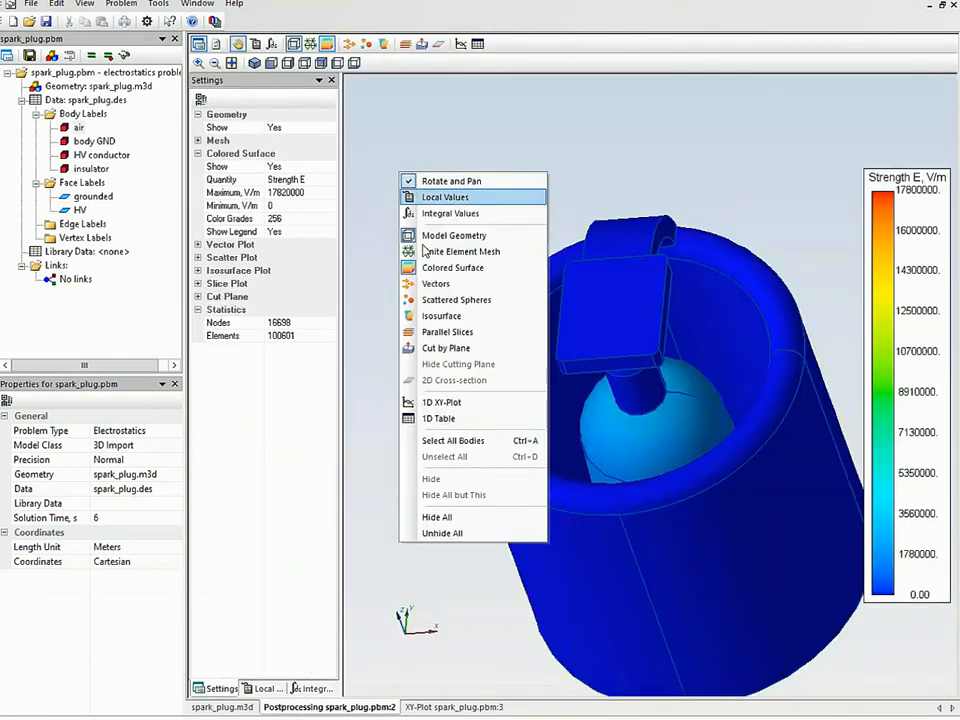
pyautogui.click(459, 533)
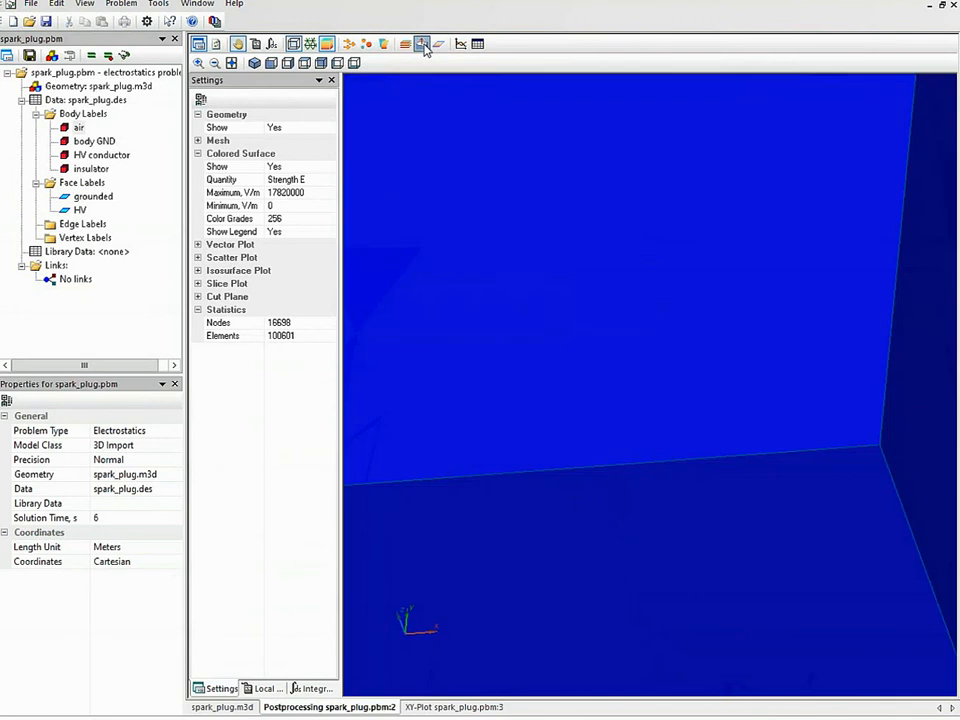
pyautogui.click(422, 44)
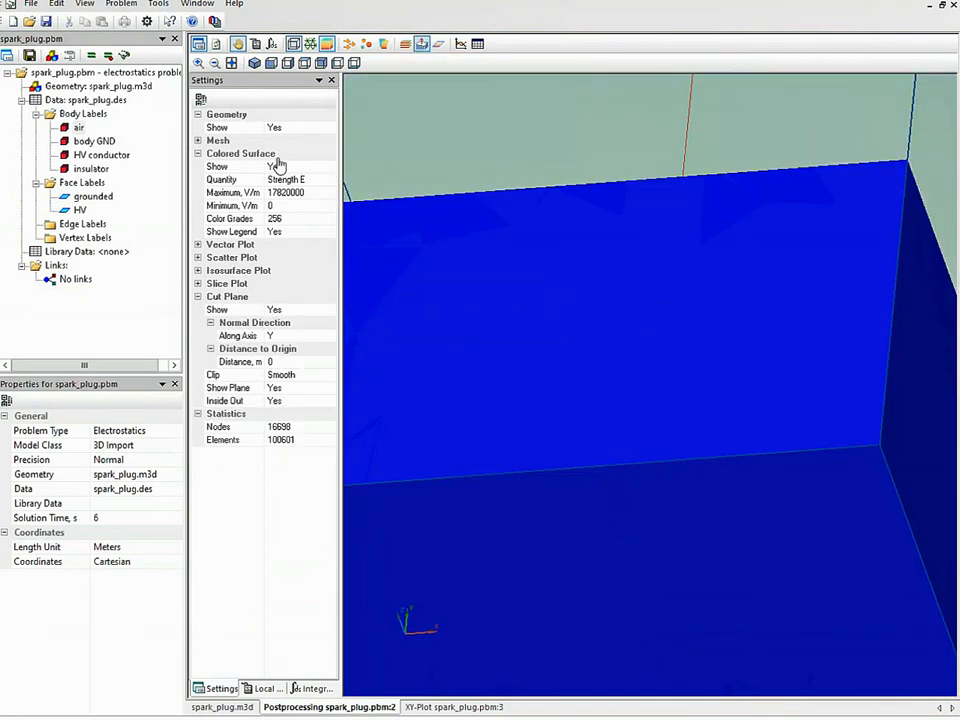
pyautogui.click(256, 63)
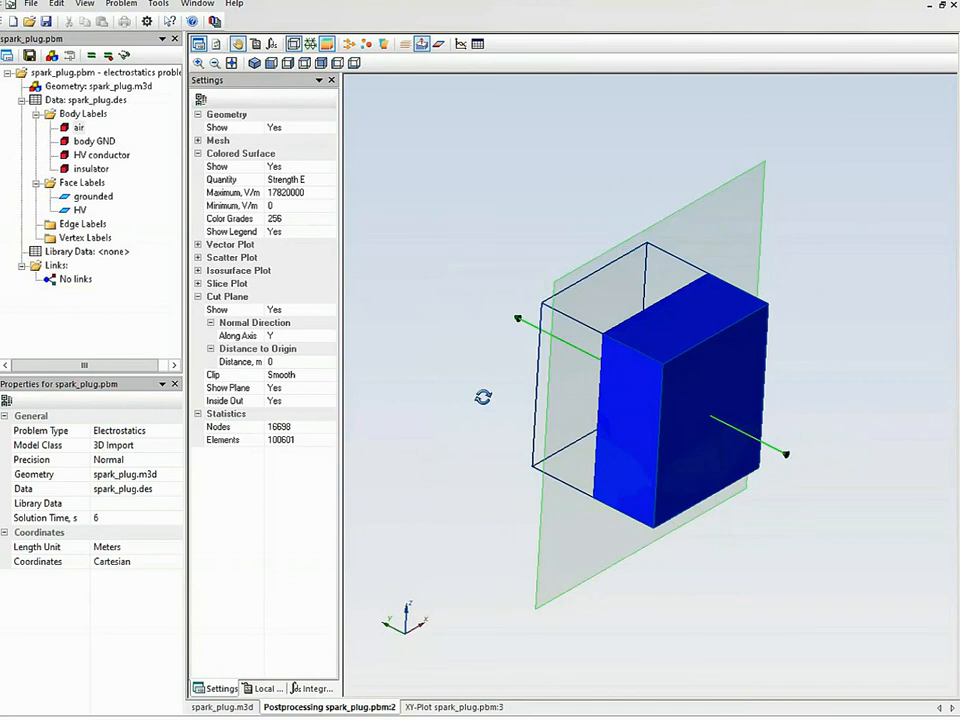
pyautogui.moveTo(483, 397); pyautogui.dragTo(745, 428)
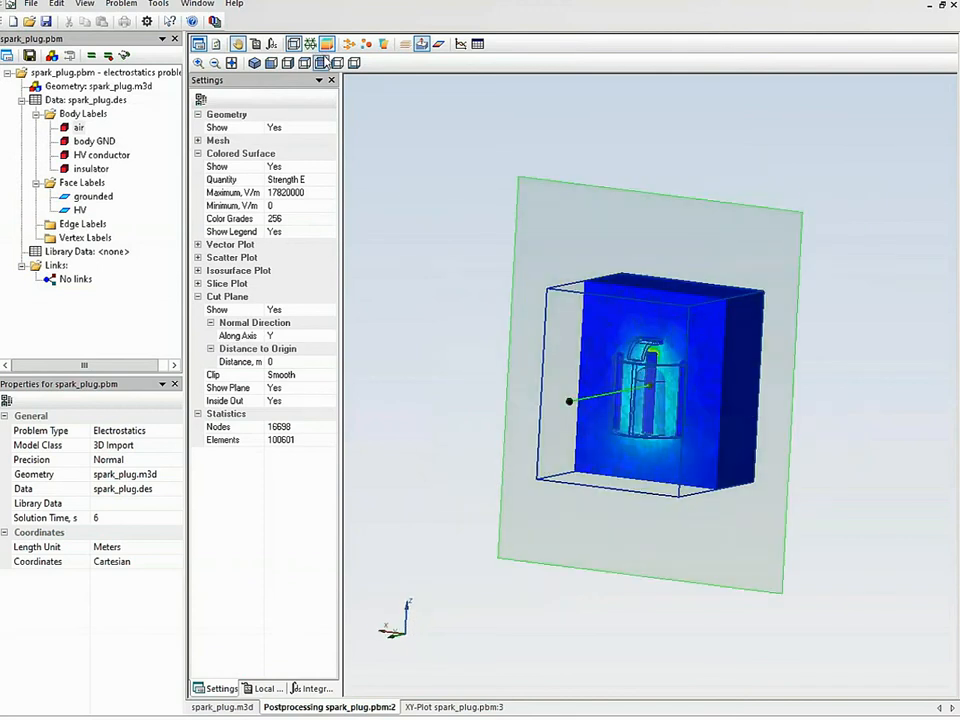
pyautogui.click(328, 45)
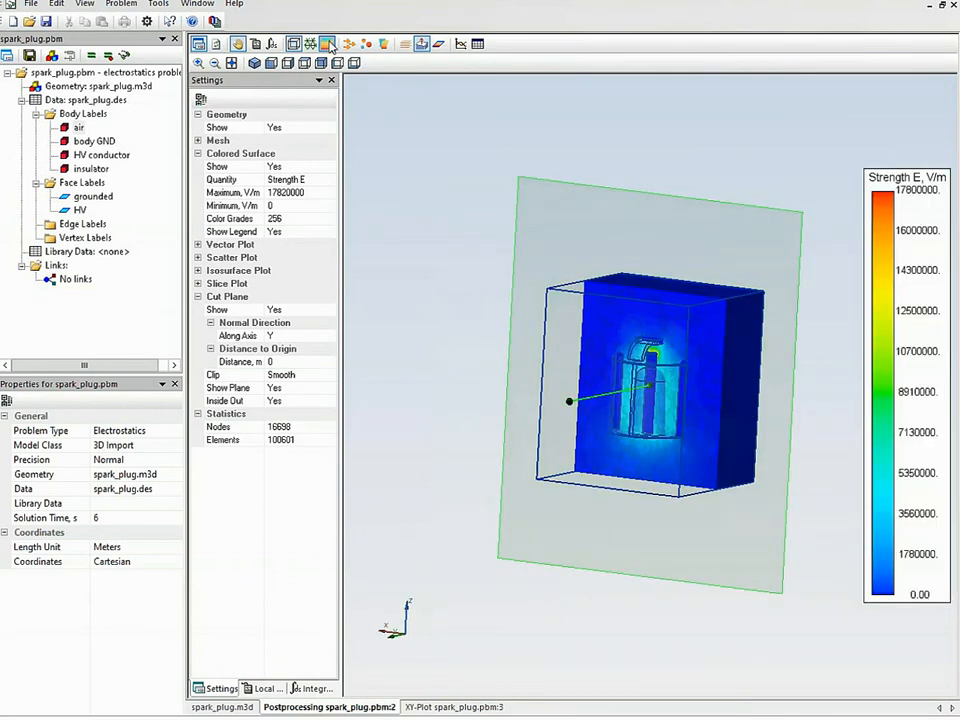